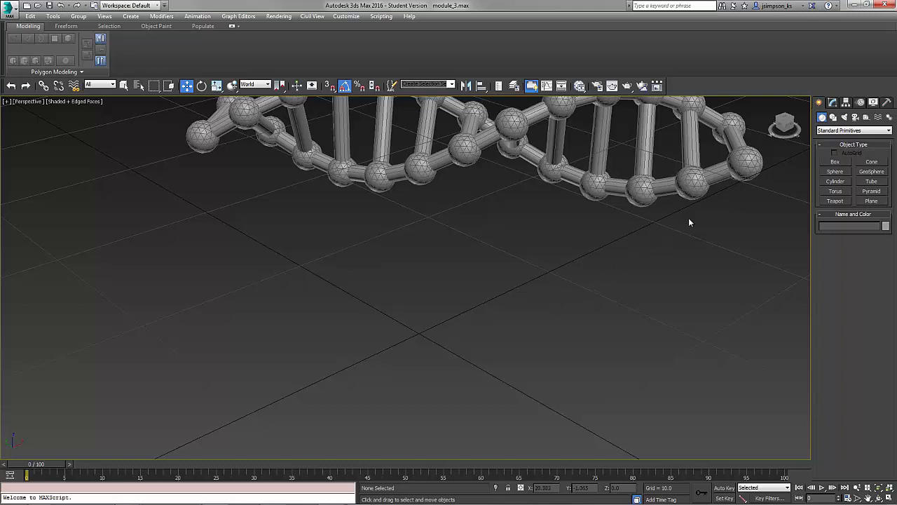
Create a box at the origin from keyboard entry with length 1, width 1, height 12 and 12 height segments.
{"action": "left_click", "coordinate": [835, 161]}
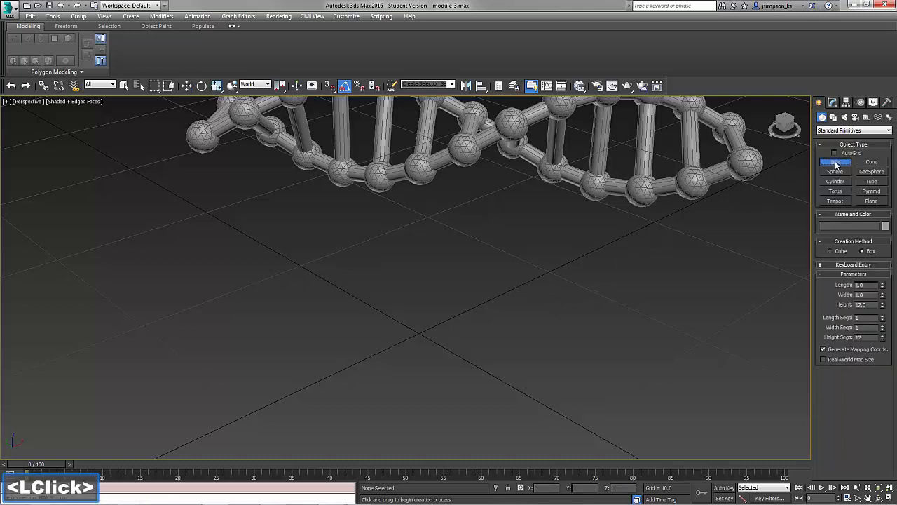
{"action": "left_click", "coordinate": [854, 264]}
{"action": "left_click", "coordinate": [858, 342]}
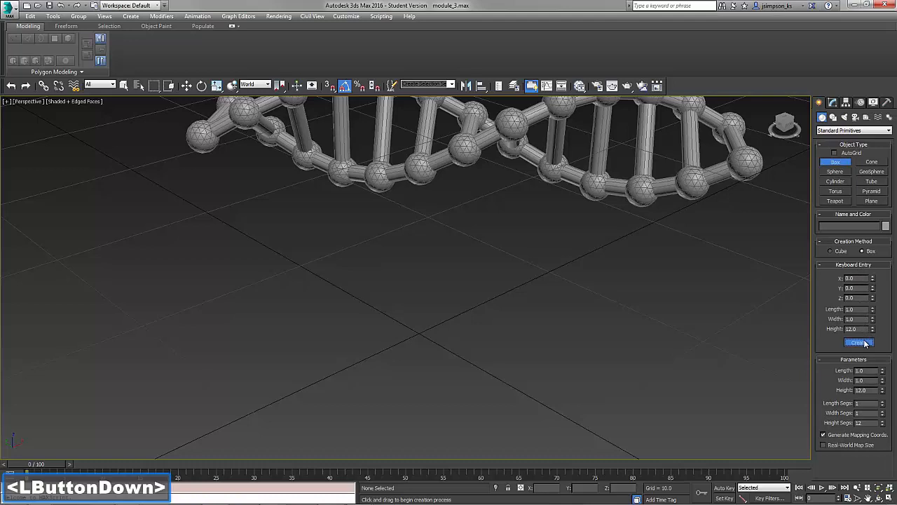
Apply a Bend modifier to the box and set the bend angle to 180.
{"action": "left_click", "coordinate": [834, 102]}
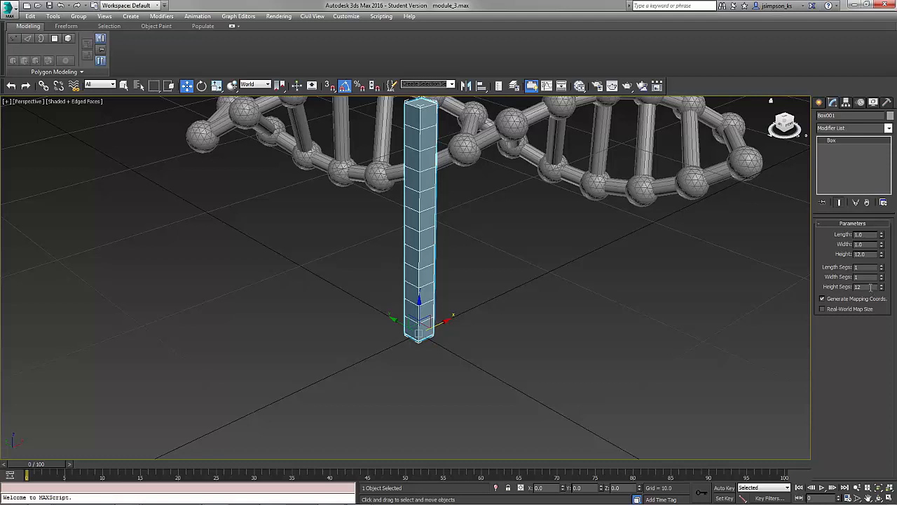
{"action": "left_click", "coordinate": [848, 128]}
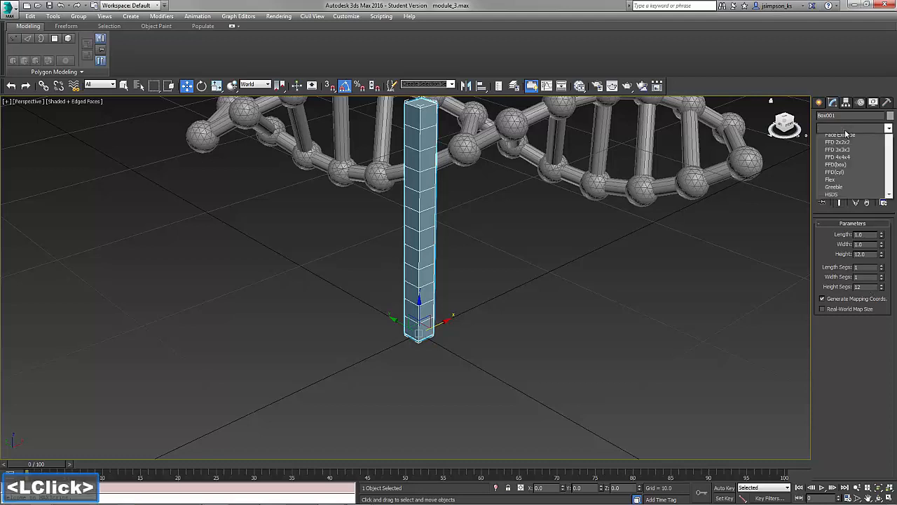
{"action": "key", "text": "b"}
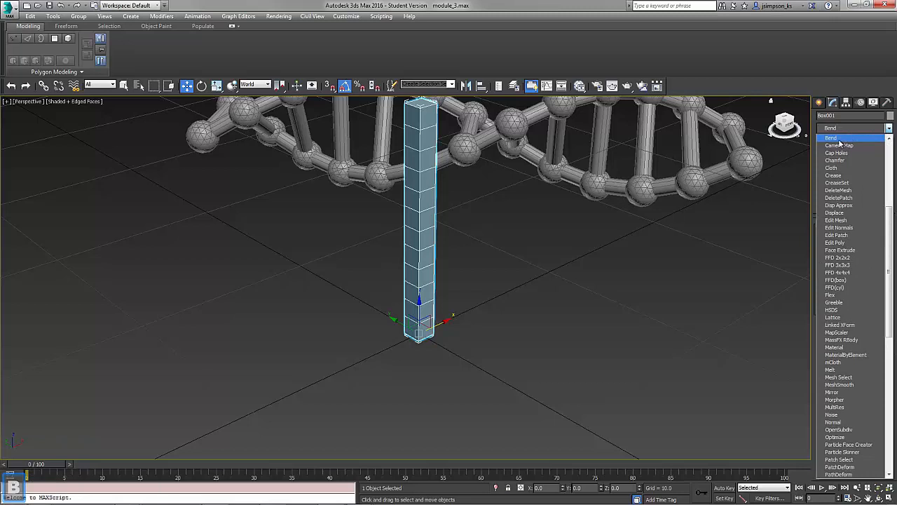
{"action": "left_click", "coordinate": [840, 142]}
{"action": "left_click", "coordinate": [855, 240]}
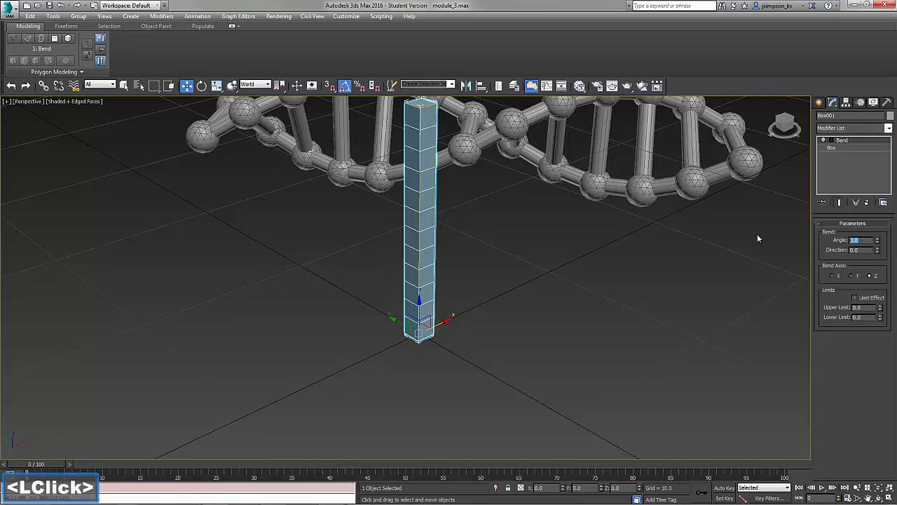
{"action": "type", "text": "180"}
{"action": "key", "text": "Return"}
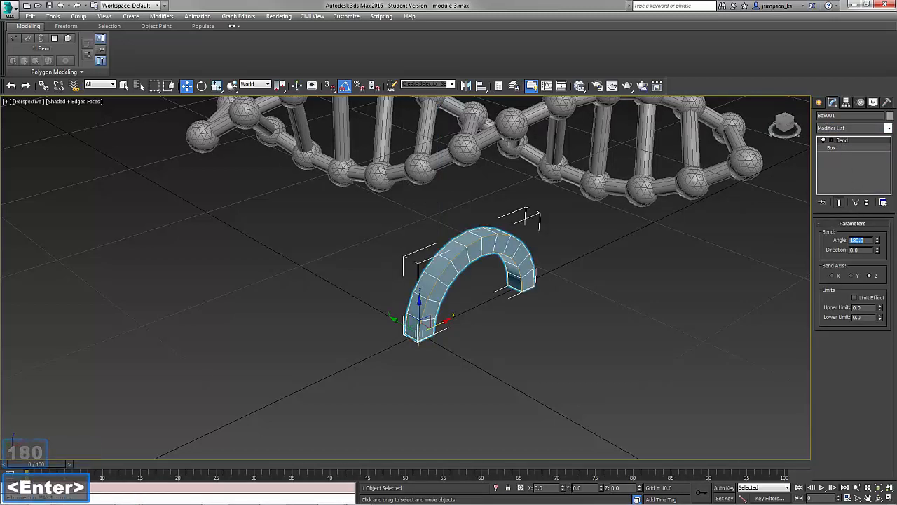
Add an Edit Poly modifier above the Bend on the arched box.
{"action": "scroll", "coordinate": [530, 270], "scroll_direction": "up", "scroll_amount": 4}
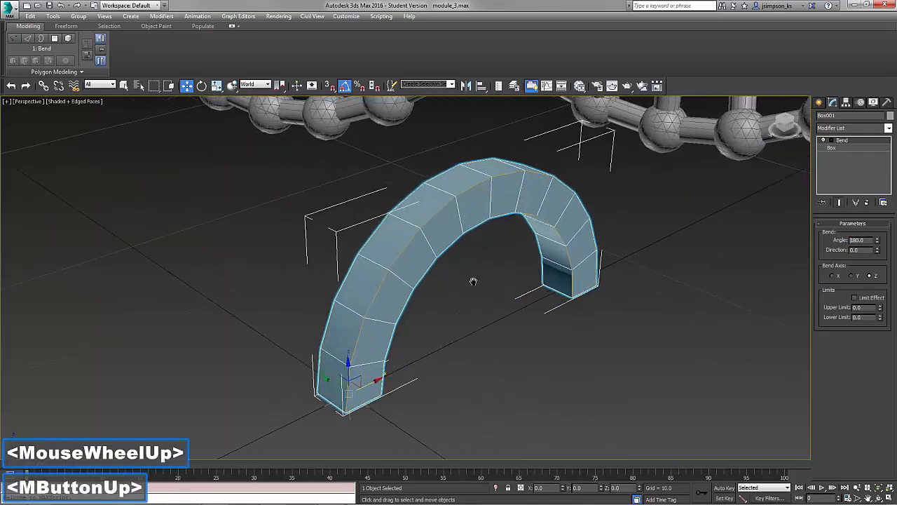
{"action": "mouse_move", "coordinate": [531, 270]}
{"action": "middle_mouse_down", "text": "alt"}
{"action": "mouse_move", "coordinate": [527, 256]}
{"action": "mouse_move", "coordinate": [535, 255]}
{"action": "mouse_move", "coordinate": [524, 275]}
{"action": "middle_mouse_up", "text": "alt"}
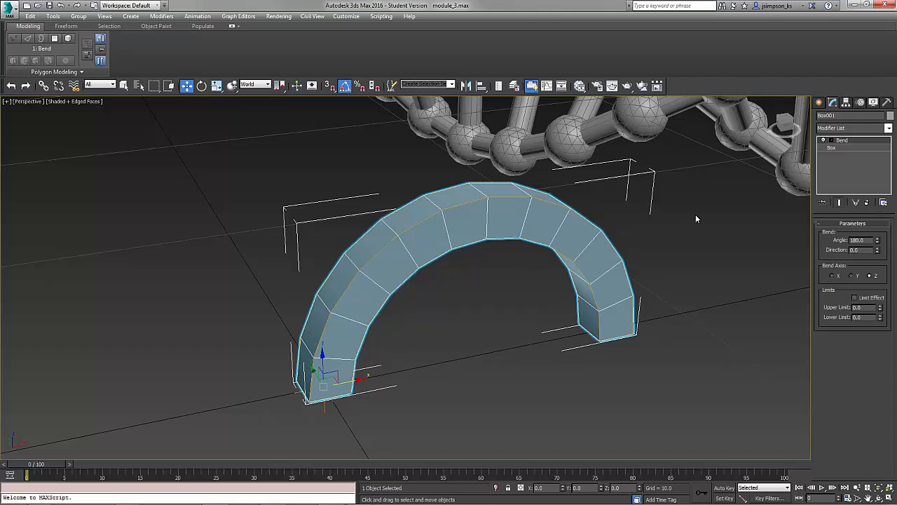
{"action": "left_click", "coordinate": [832, 128]}
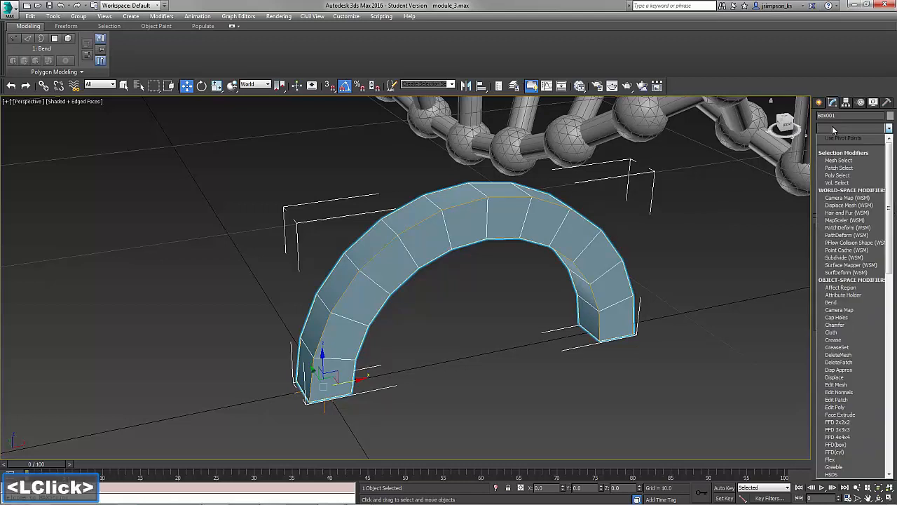
{"action": "key", "text": "e"}
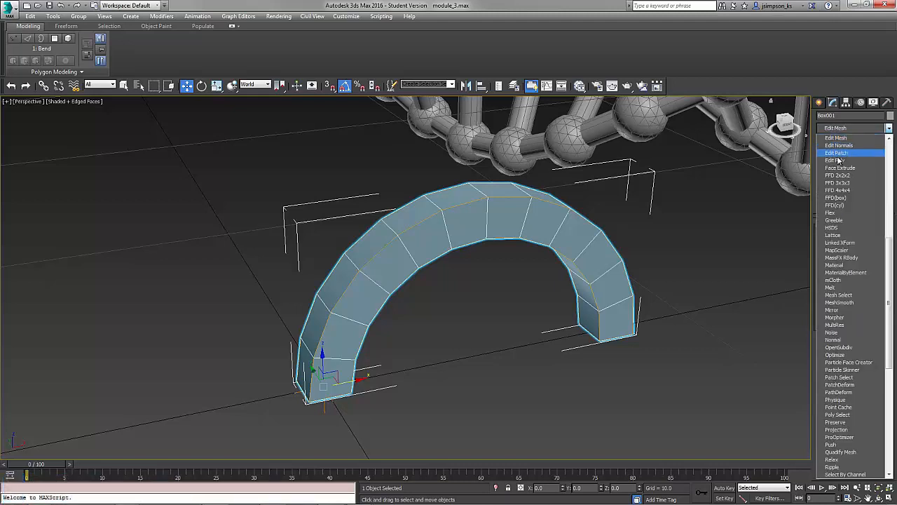
{"action": "left_click", "coordinate": [837, 160]}
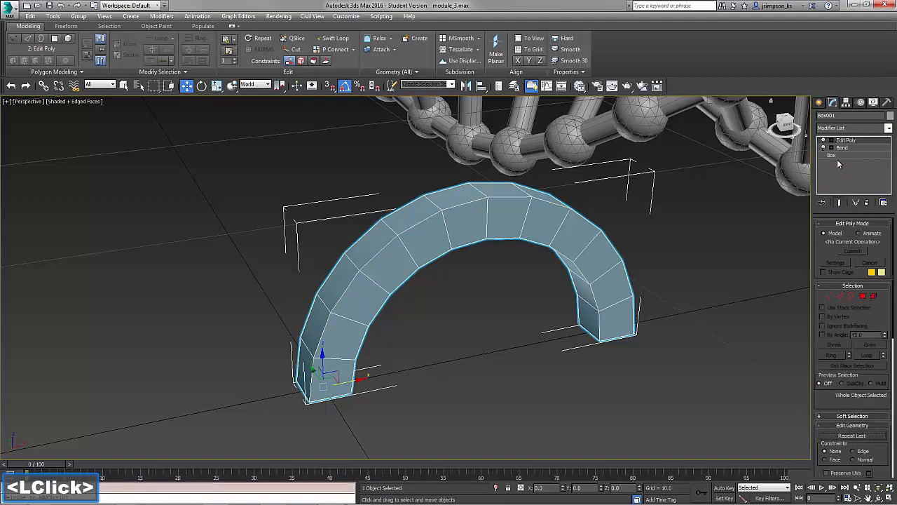
Go through the Edit Poly modifier's sub-object levels from Vertex and Edge through Border and Polygon to Element.
{"action": "left_click", "coordinate": [828, 296]}
{"action": "left_click", "coordinate": [839, 296]}
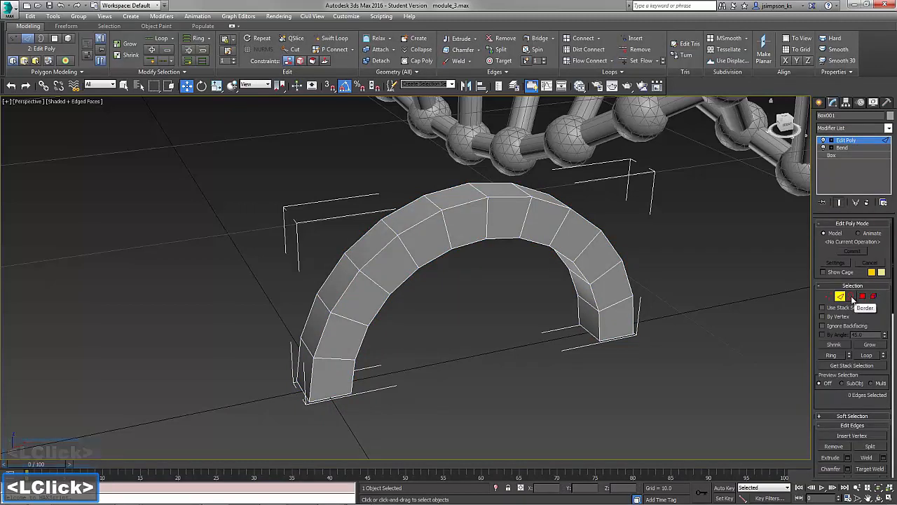
{"action": "left_click", "coordinate": [851, 296]}
{"action": "left_click", "coordinate": [862, 296]}
{"action": "left_click", "coordinate": [873, 298]}
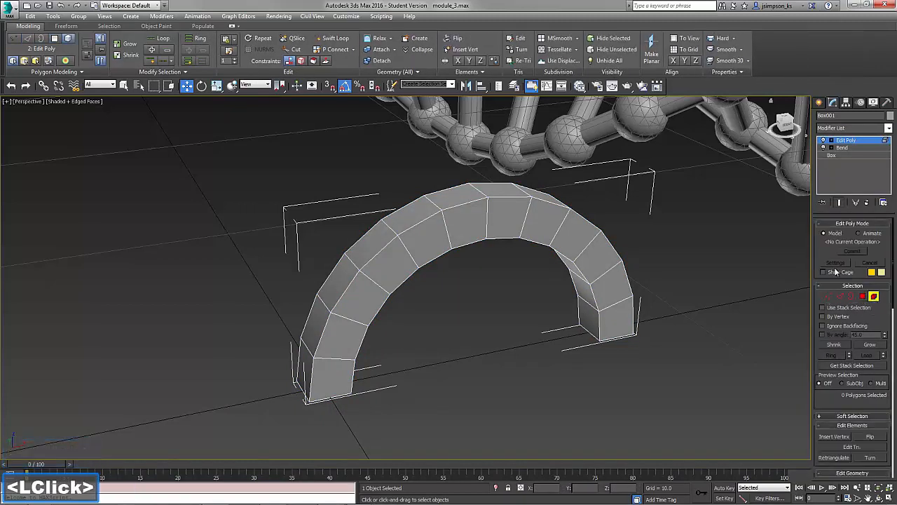
Check the Bend and Box parameters in the modifier stack, and remove the Edit Poly modifier.
{"action": "left_click", "coordinate": [848, 149]}
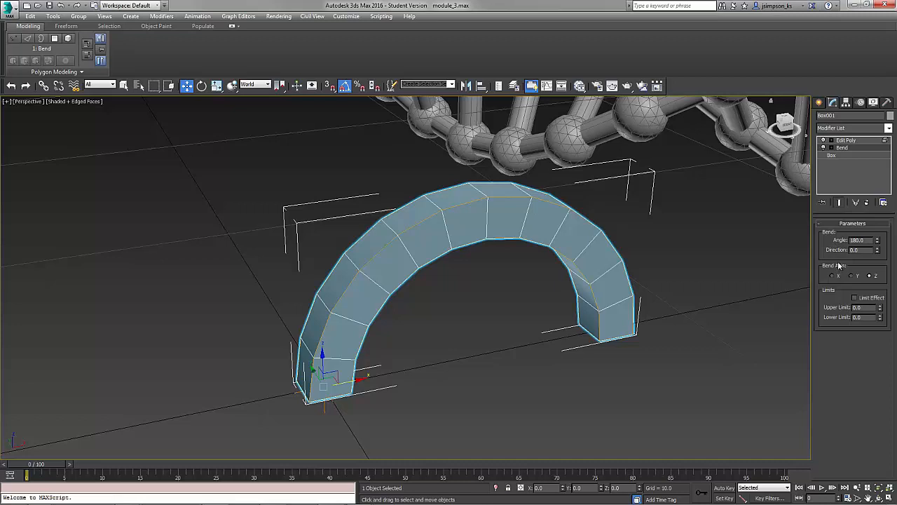
{"action": "left_click", "coordinate": [834, 155]}
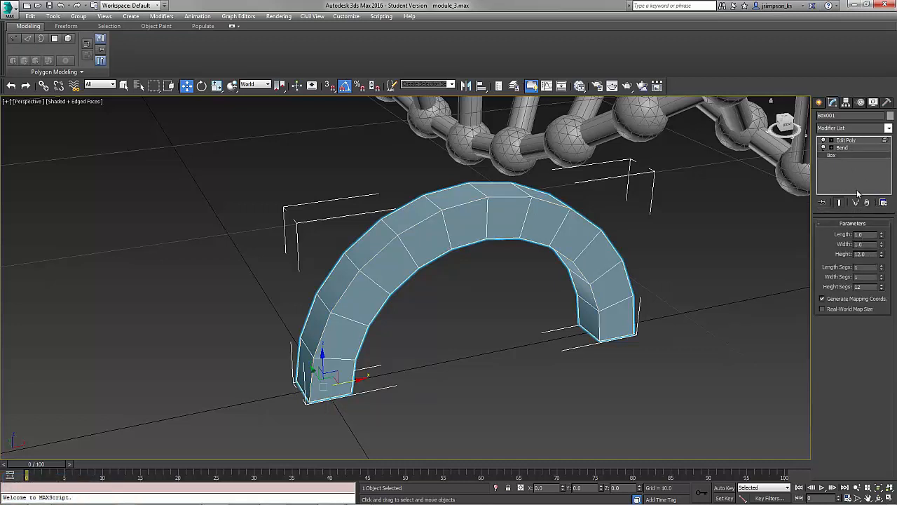
{"action": "left_click", "coordinate": [846, 148]}
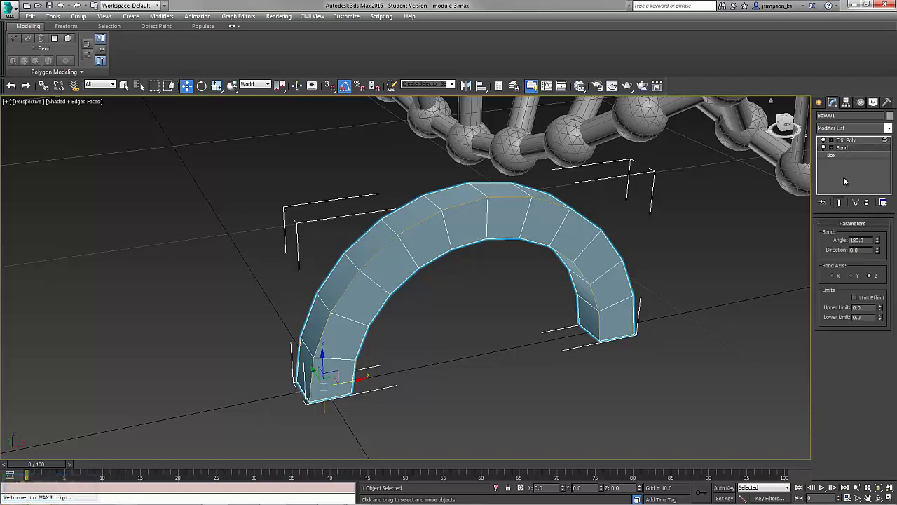
{"action": "left_click", "coordinate": [845, 141]}
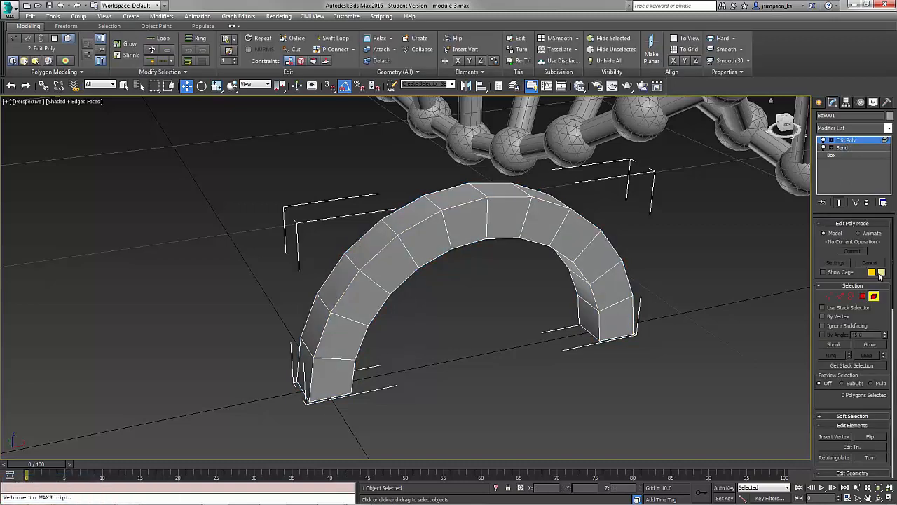
{"action": "left_click", "coordinate": [873, 298]}
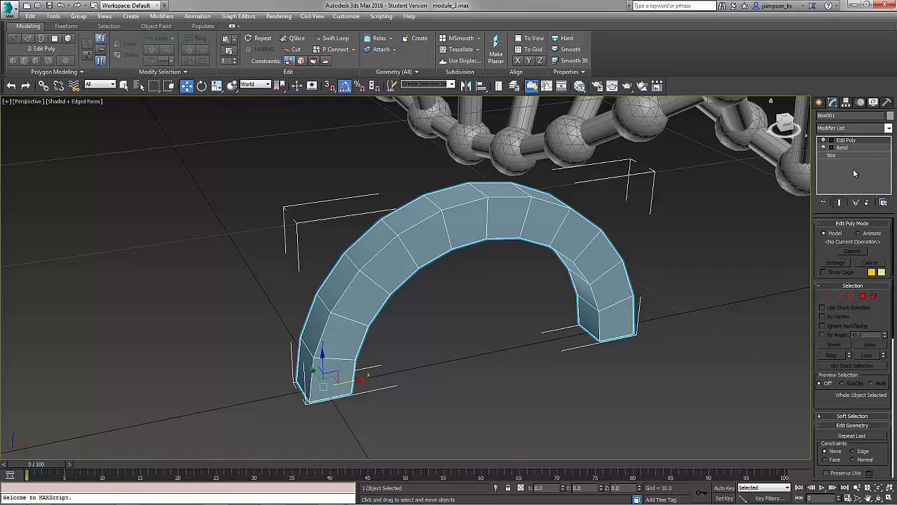
{"action": "left_click", "coordinate": [867, 203]}
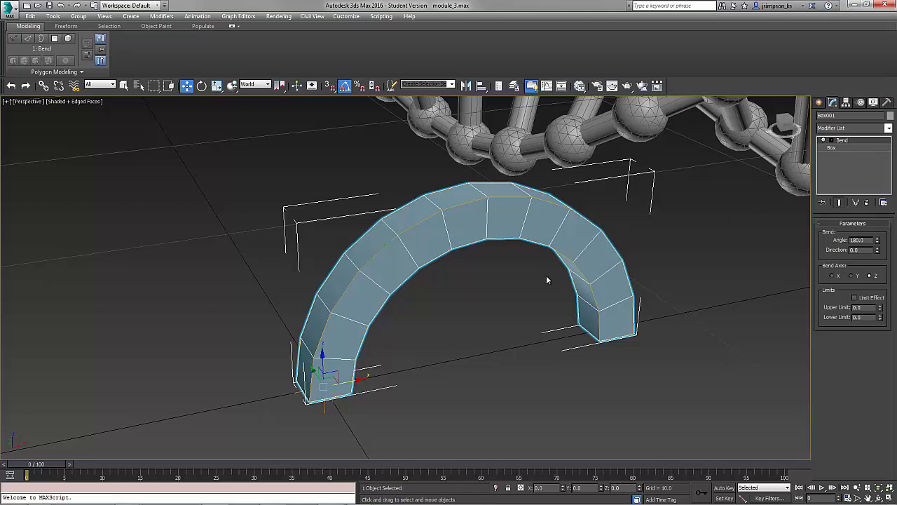
Convert the bent box to an Editable Poly.
{"action": "right_click", "coordinate": [512, 230]}
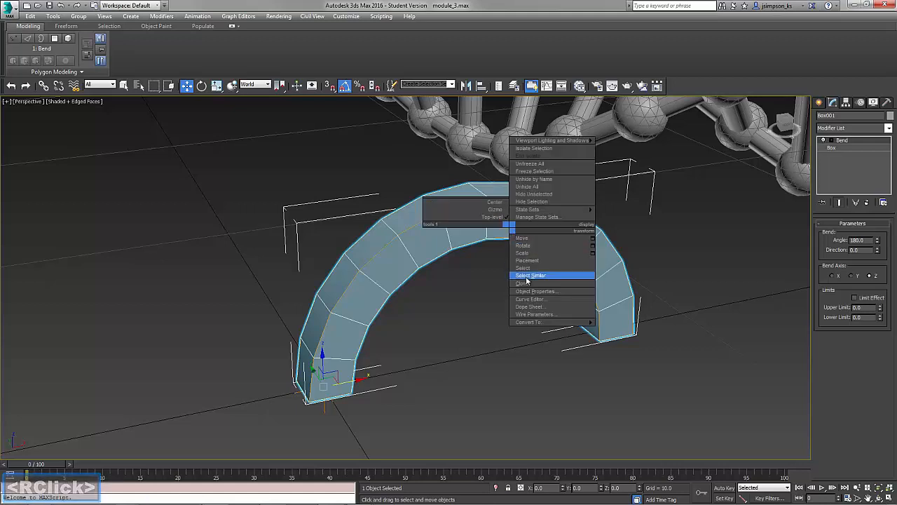
{"action": "mouse_move", "coordinate": [539, 322]}
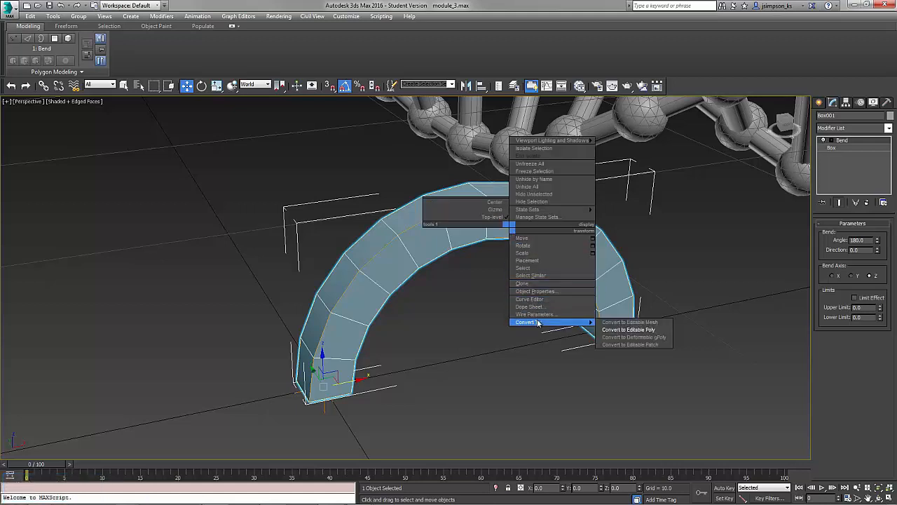
{"action": "left_click", "coordinate": [635, 329]}
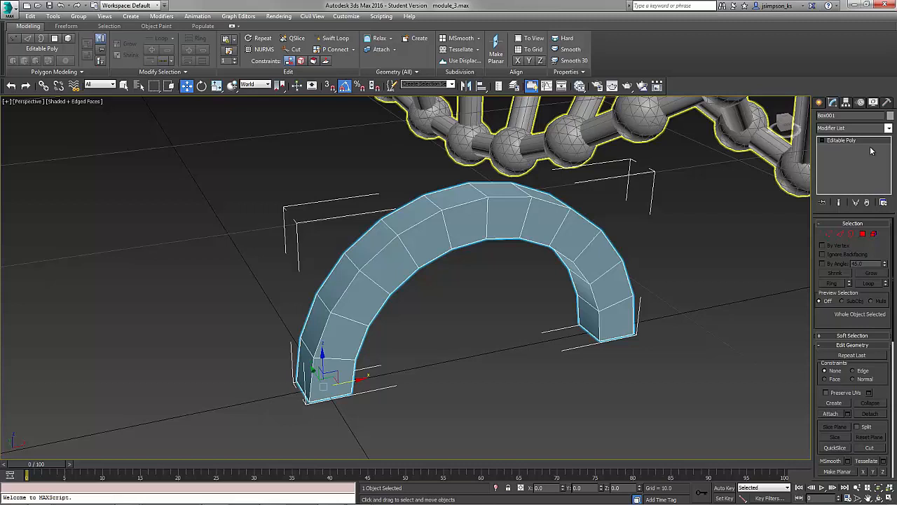
Expand the Editable Poly's sub-object levels and select single vertices near the arch's crown one after another.
{"action": "left_click", "coordinate": [823, 141]}
{"action": "left_click", "coordinate": [847, 147]}
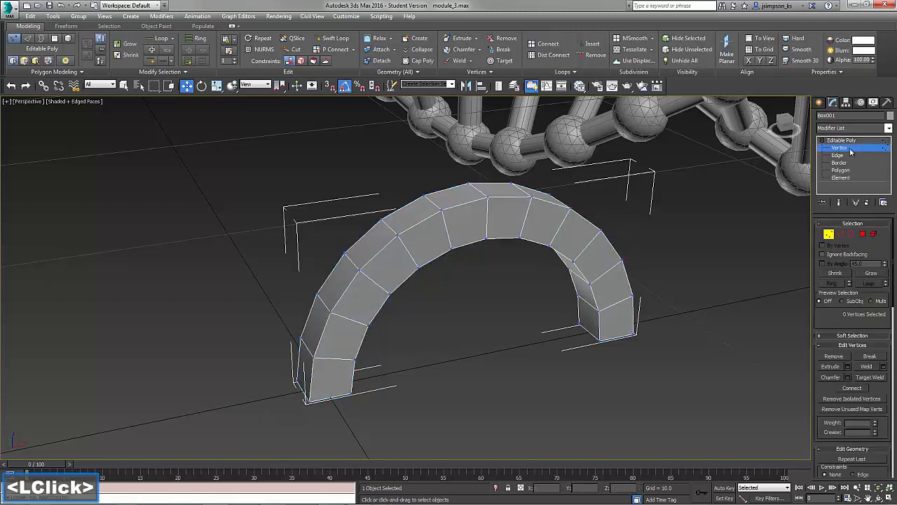
{"action": "left_click", "coordinate": [487, 196]}
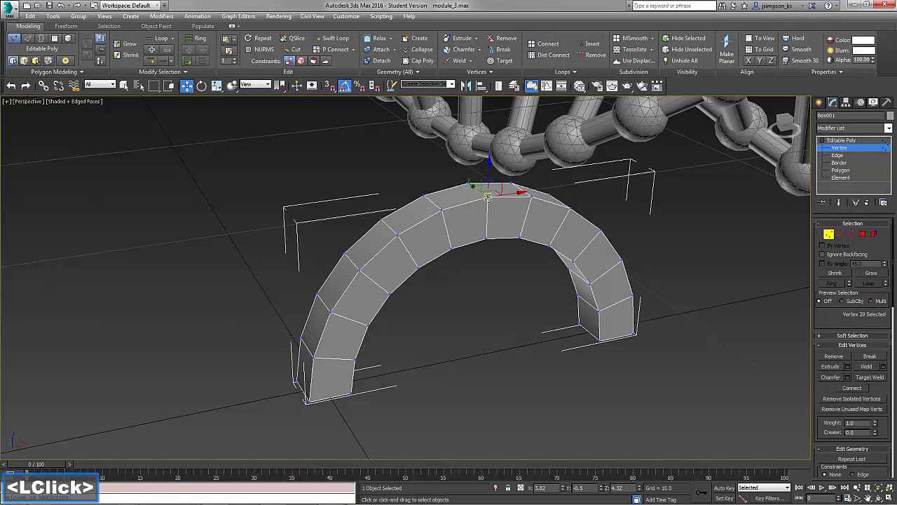
{"action": "left_click", "coordinate": [528, 200]}
{"action": "left_click", "coordinate": [519, 236]}
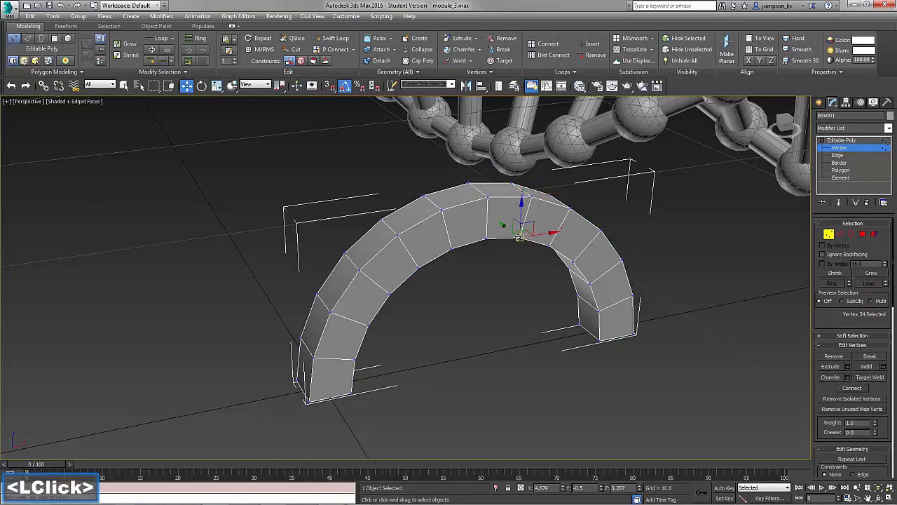
Switch to the Edge level and select single edges around the front faces at the arch's crown in turn.
{"action": "middle_click", "coordinate": [519, 238]}
{"action": "scroll", "coordinate": [519, 239], "scroll_direction": "up", "scroll_amount": 4}
{"action": "middle_click_drag", "start_coordinate": [521, 241], "coordinate": [549, 287]}
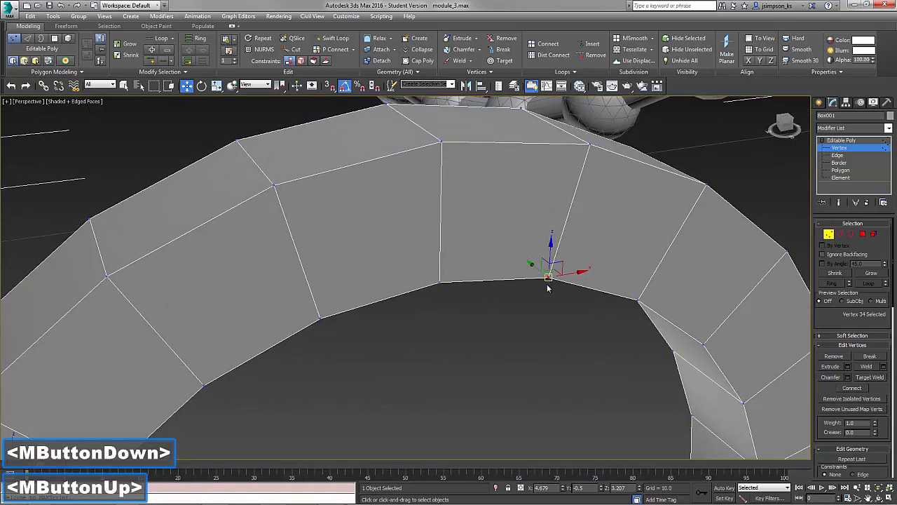
{"action": "left_click", "coordinate": [840, 234]}
{"action": "left_click", "coordinate": [415, 152]}
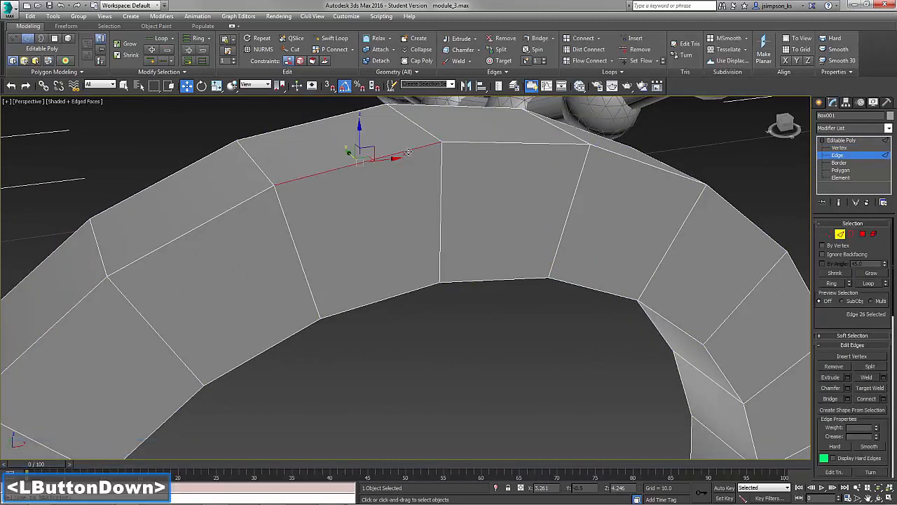
{"action": "left_click", "coordinate": [497, 139]}
{"action": "left_click", "coordinate": [440, 215]}
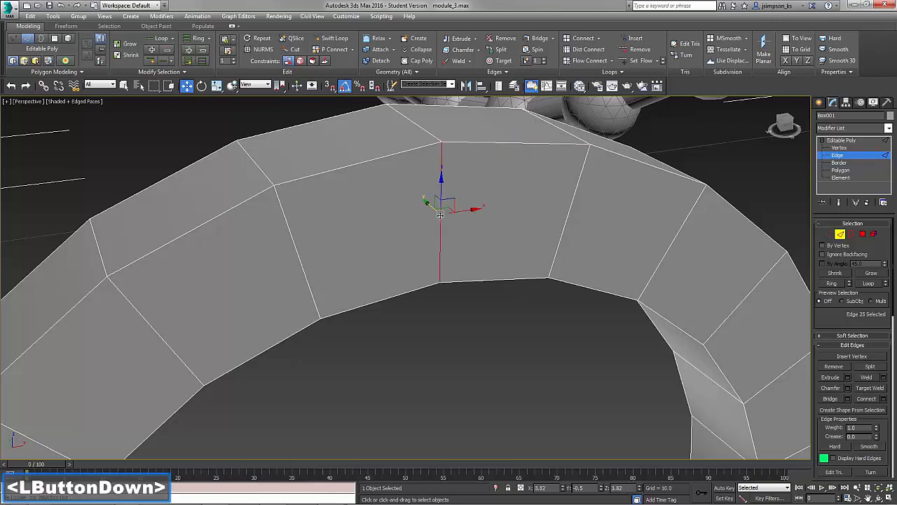
{"action": "left_click", "coordinate": [501, 280]}
{"action": "left_click", "coordinate": [383, 300]}
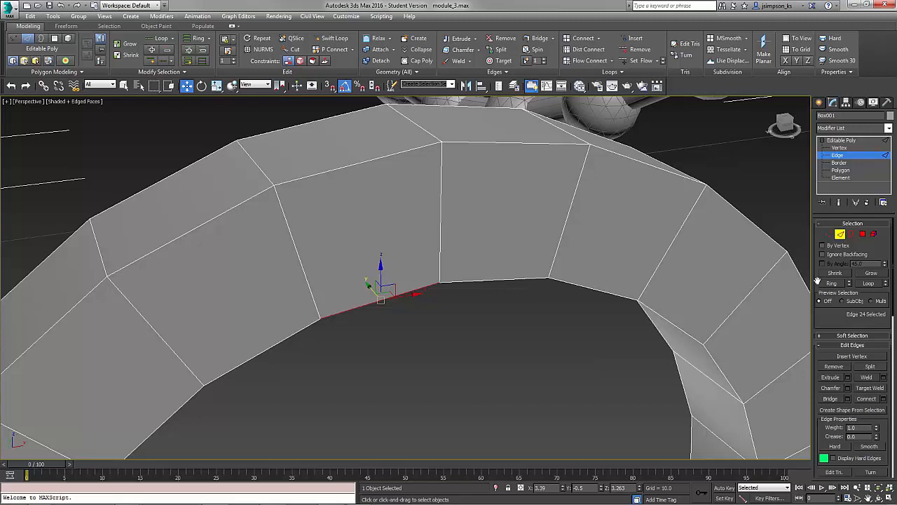
Switch to the Polygon level and try single faces near the crown, ending with the front face just left of centre selected.
{"action": "left_click", "coordinate": [862, 235]}
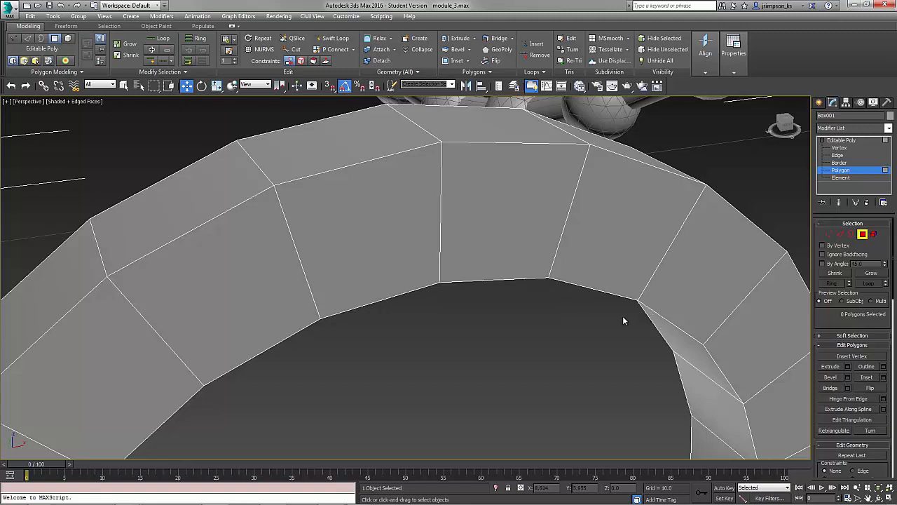
{"action": "left_click", "coordinate": [380, 241]}
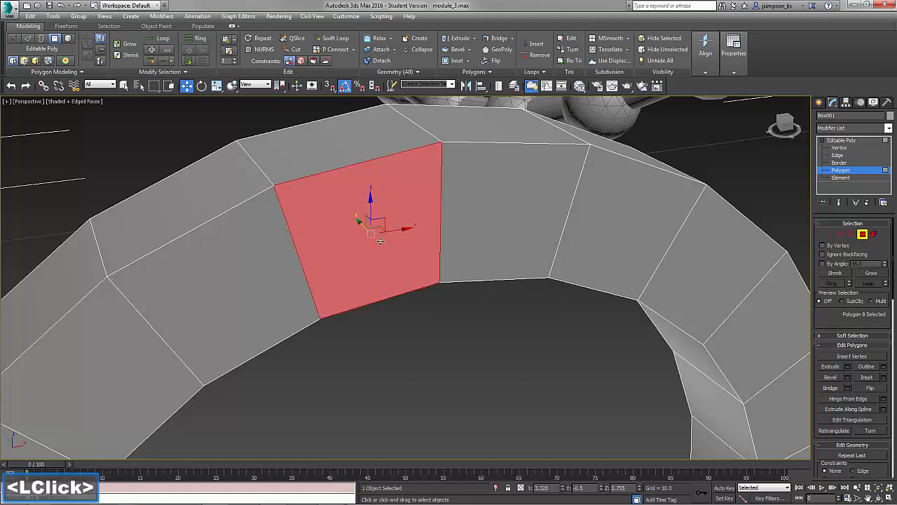
{"action": "left_click", "coordinate": [481, 216]}
{"action": "left_click", "coordinate": [610, 230]}
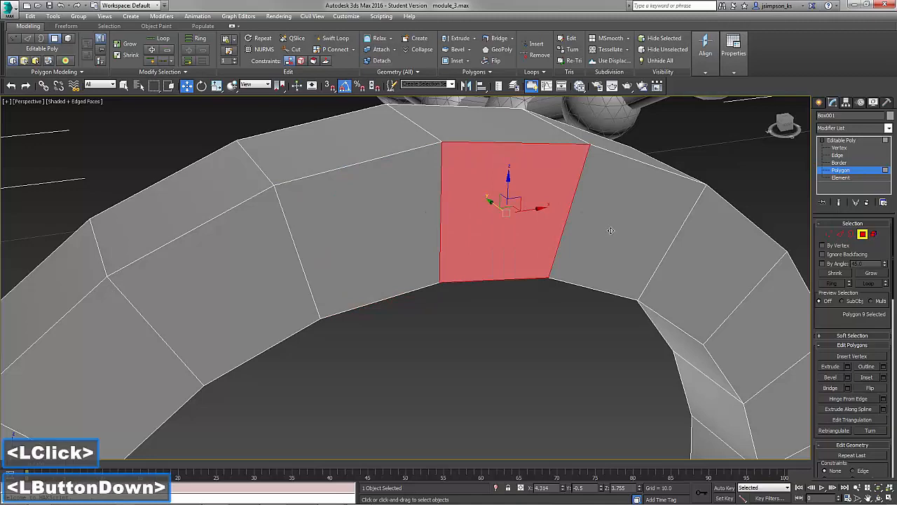
{"action": "left_click", "coordinate": [350, 151]}
{"action": "left_click", "coordinate": [468, 123]}
{"action": "left_click", "coordinate": [410, 209]}
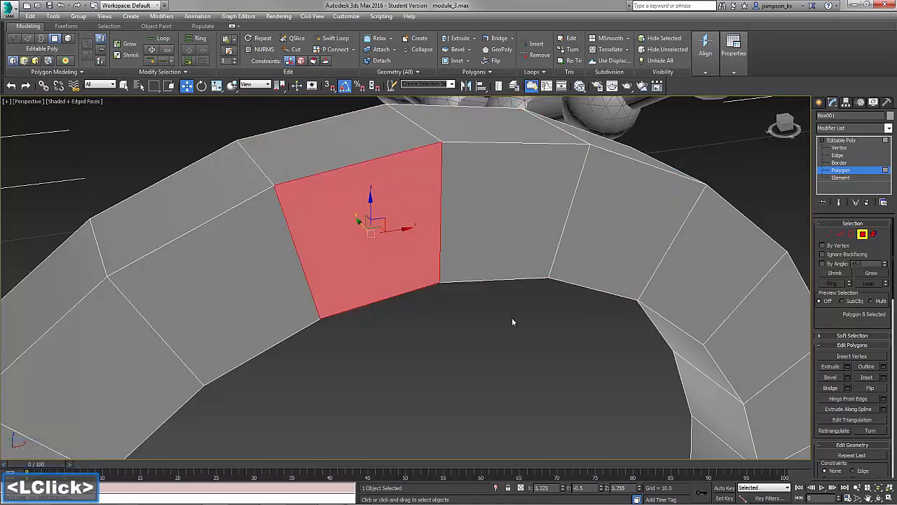
{"action": "scroll", "coordinate": [504, 330], "scroll_direction": "down", "scroll_amount": 6}
{"action": "middle_click_drag", "start_coordinate": [494, 345], "coordinate": [503, 272]}
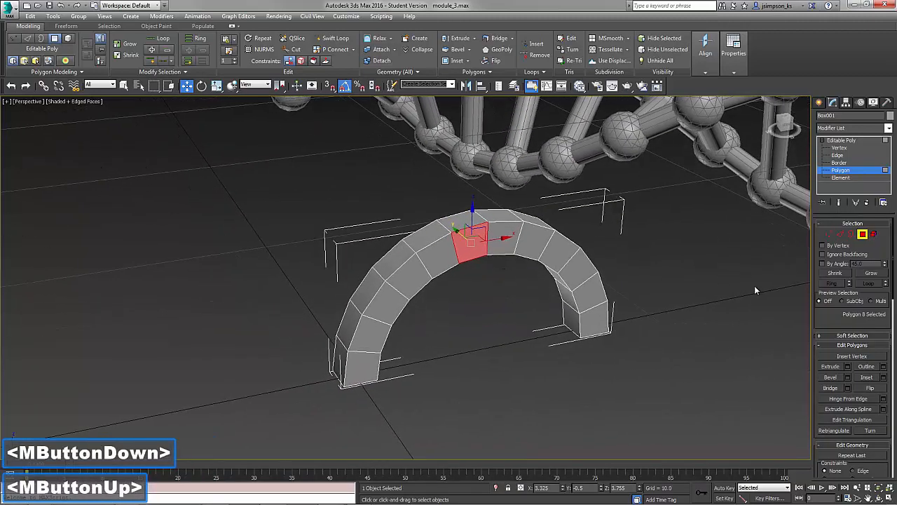
Switch to the Element level and select the entire arch as one element.
{"action": "left_click", "coordinate": [874, 235]}
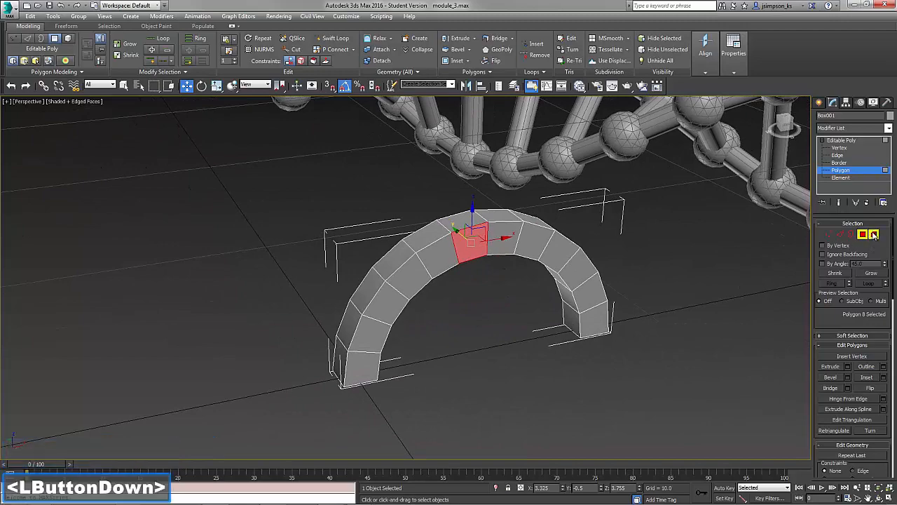
{"action": "left_click", "coordinate": [502, 244]}
{"action": "middle_click_drag", "start_coordinate": [483, 319], "coordinate": [481, 302], "text": "alt"}
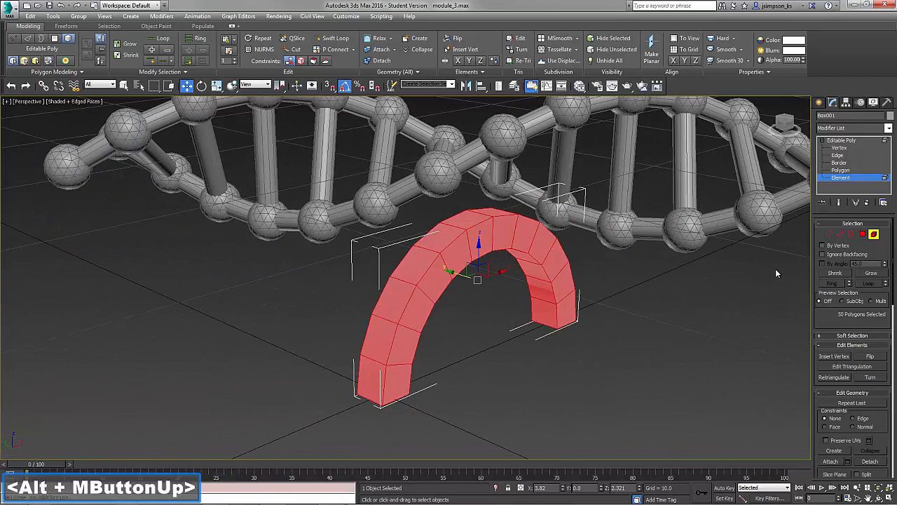
Return to the Polygon level, clear the selection and select alternate faces along the arch's outer surface, adding the bottom outer face of each leg.
{"action": "left_click", "coordinate": [862, 235]}
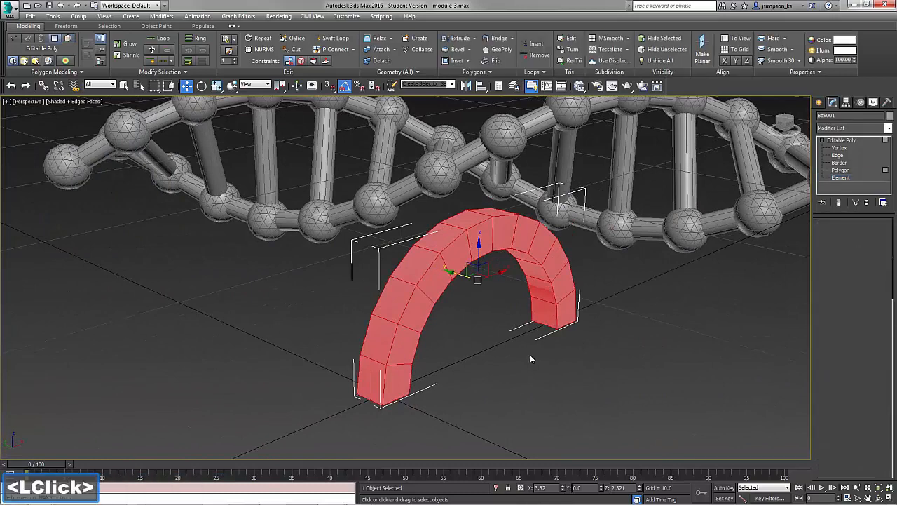
{"action": "left_click", "coordinate": [506, 353]}
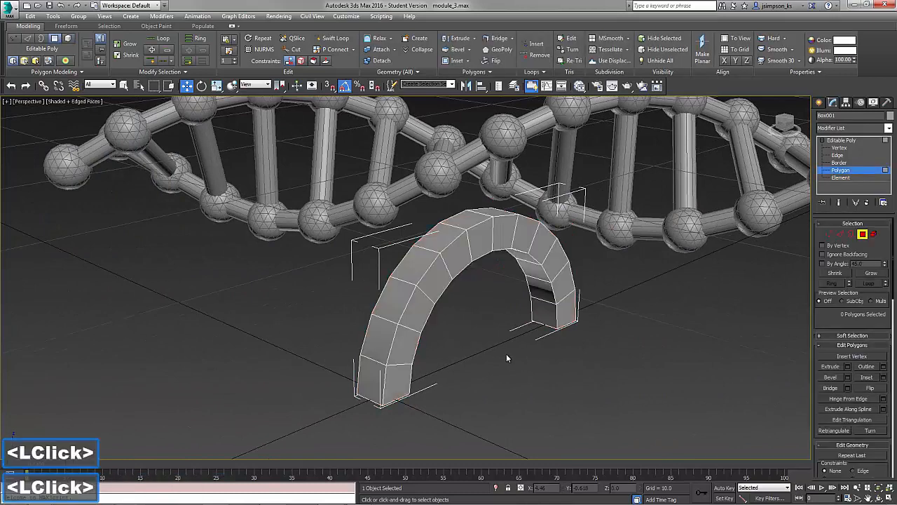
{"action": "left_click", "coordinate": [366, 384]}
{"action": "left_click", "coordinate": [401, 305], "text": "ctrl"}
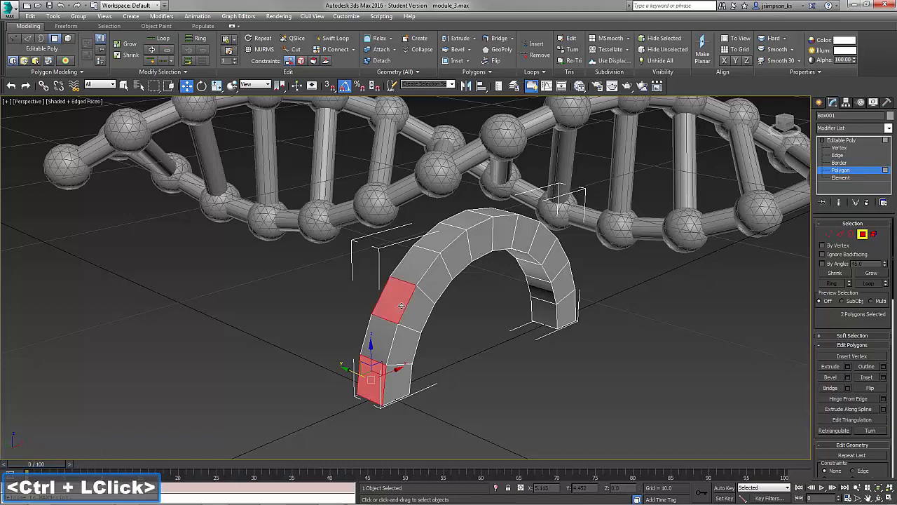
{"action": "left_click", "coordinate": [432, 242], "text": "ctrl"}
{"action": "middle_click_drag", "start_coordinate": [505, 245], "coordinate": [494, 320], "text": "alt"}
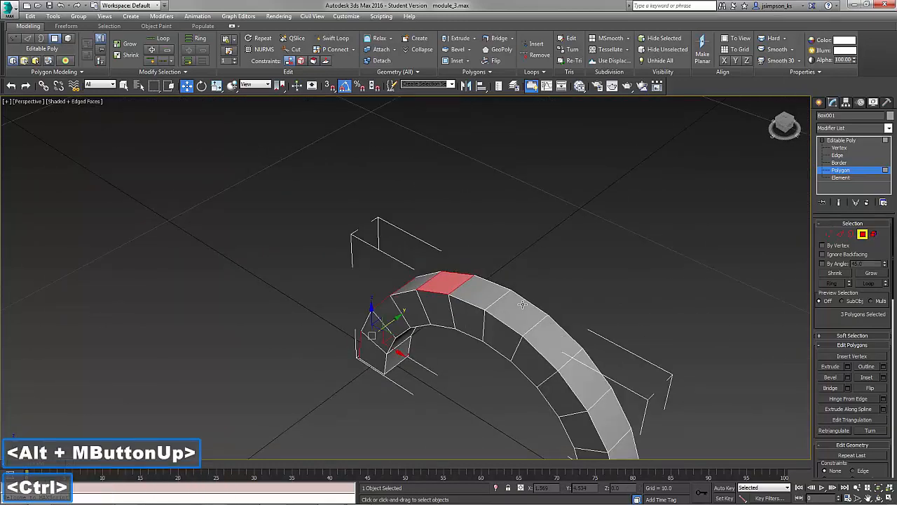
{"action": "left_click", "coordinate": [522, 305], "text": "ctrl"}
{"action": "left_click", "coordinate": [582, 379], "text": "ctrl"}
{"action": "middle_click_drag", "start_coordinate": [581, 379], "coordinate": [529, 328]}
{"action": "left_click", "coordinate": [500, 319], "text": "ctrl"}
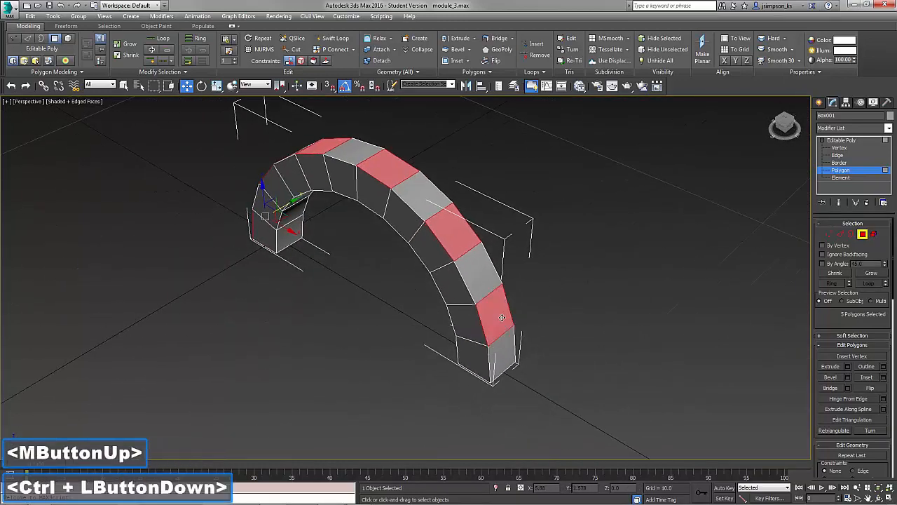
{"action": "left_click", "coordinate": [495, 364], "text": "ctrl"}
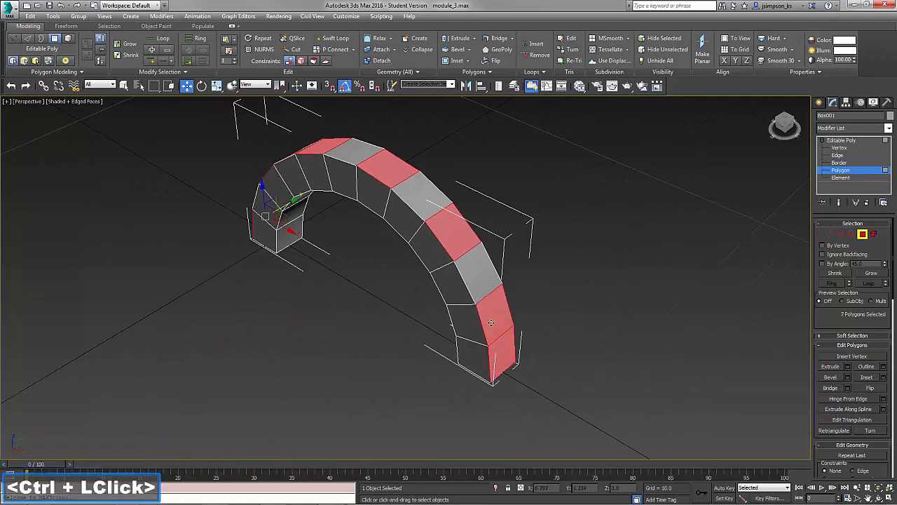
Remove three outer faces from the polygon selection, from the second face up one leg to the arch's crown.
{"action": "middle_click_drag", "start_coordinate": [392, 399], "coordinate": [426, 395], "text": "alt"}
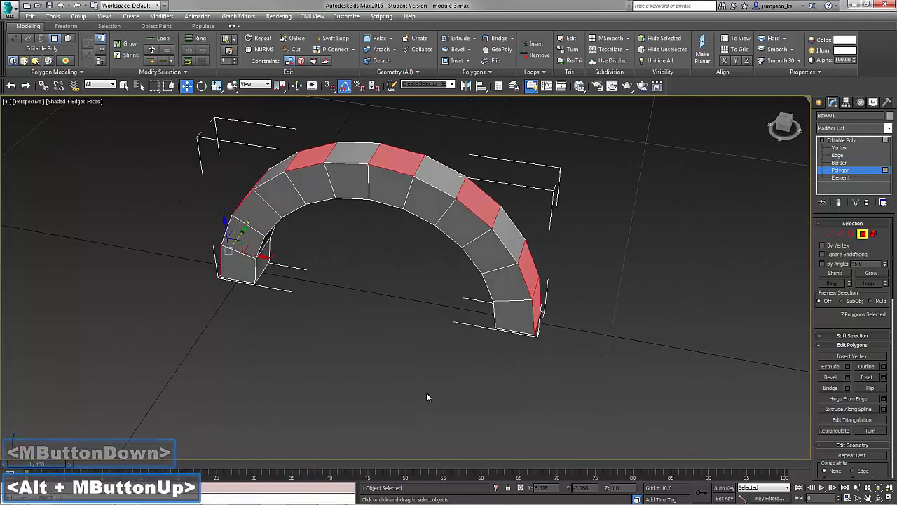
{"action": "middle_click_drag", "start_coordinate": [457, 346], "coordinate": [428, 382]}
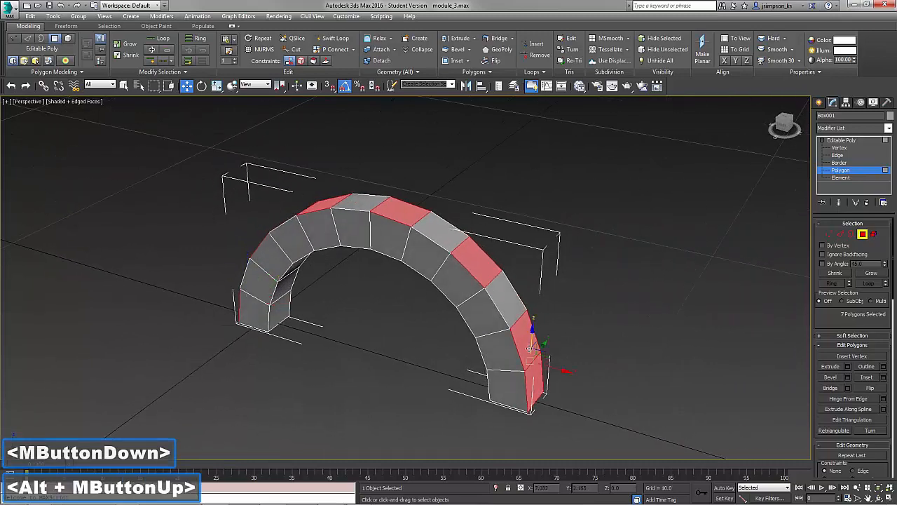
{"action": "key", "text": "alt"}
{"action": "left_click", "coordinate": [525, 342], "text": "alt"}
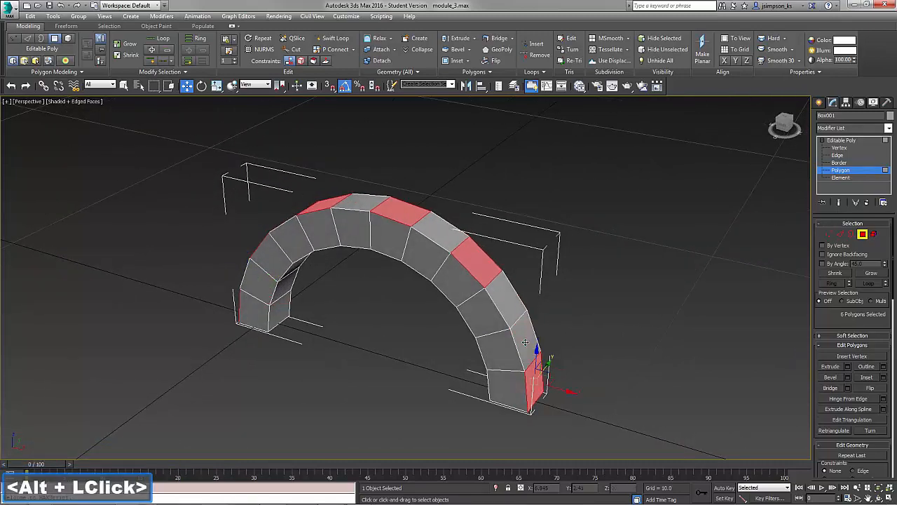
{"action": "left_click", "coordinate": [475, 260], "text": "alt"}
{"action": "left_click", "coordinate": [401, 213], "text": "alt"}
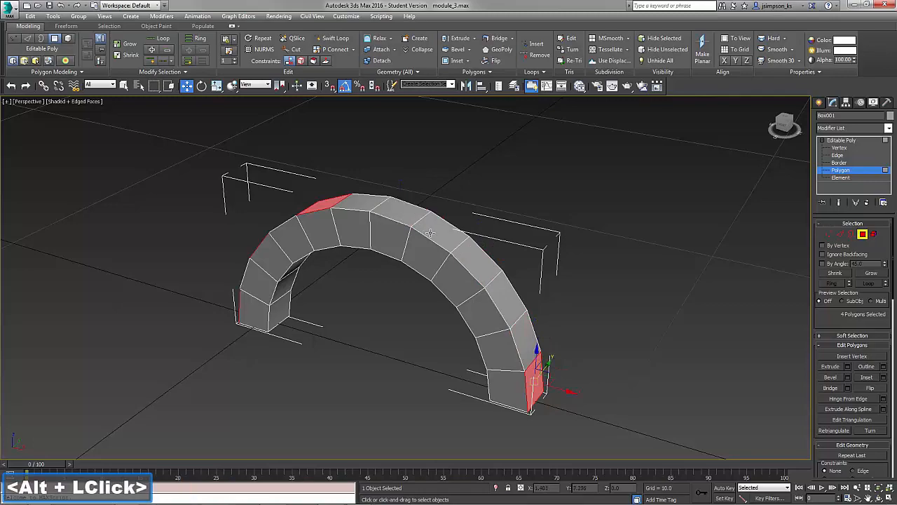
Add two other outer faces between the crown and that leg's base to the polygon selection.
{"action": "key", "text": "ctrl"}
{"action": "left_click", "coordinate": [506, 316], "text": "ctrl"}
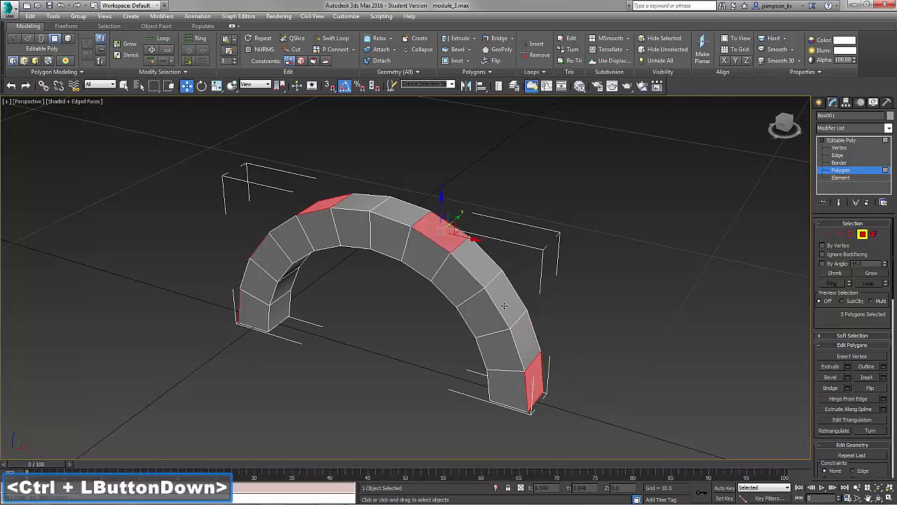
{"action": "middle_click_drag", "start_coordinate": [360, 405], "coordinate": [393, 397], "text": "alt"}
{"action": "middle_click_drag", "start_coordinate": [456, 388], "coordinate": [707, 410]}
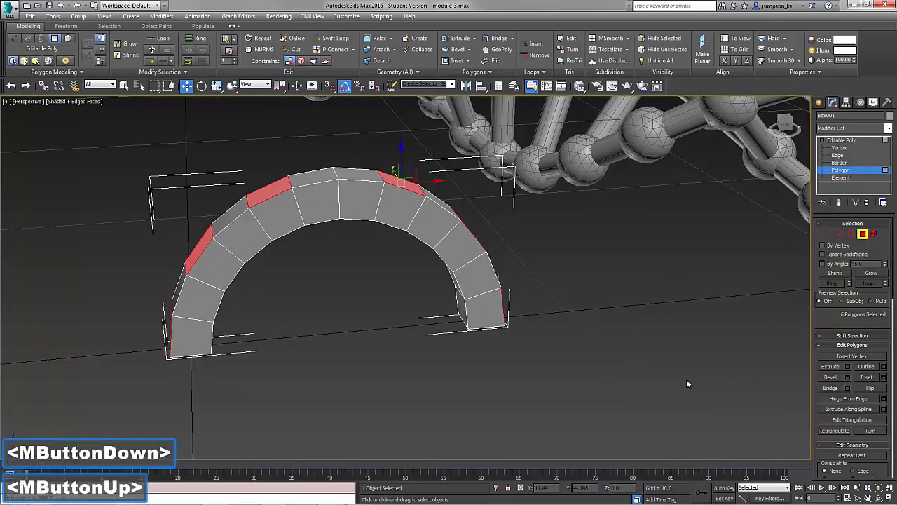
{"action": "middle_click_drag", "start_coordinate": [502, 362], "coordinate": [515, 359], "text": "alt"}
Convert the polygon selection to the whole element and clone it about 6.4 units along the Y axis using Clone To Element.
{"action": "left_click", "coordinate": [873, 234], "text": "ctrl"}
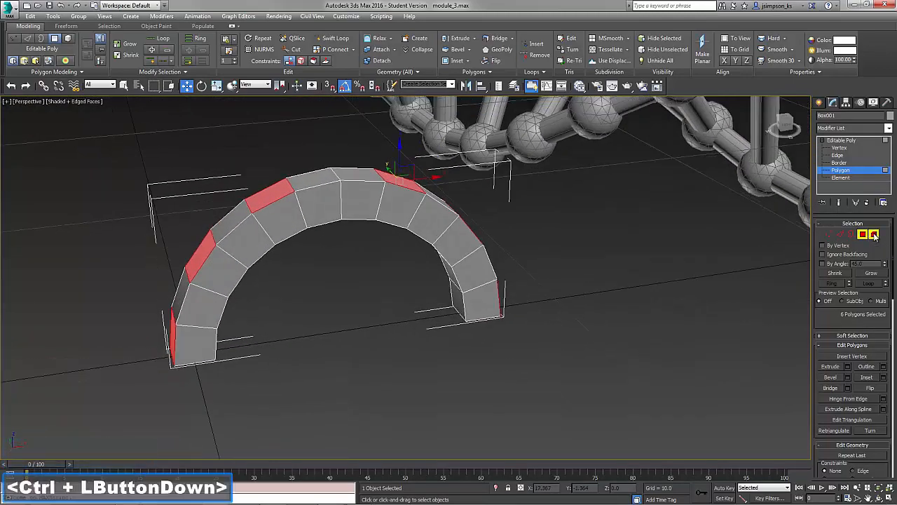
{"action": "middle_click_drag", "start_coordinate": [507, 320], "coordinate": [372, 290], "text": "alt"}
{"action": "left_click_drag", "start_coordinate": [315, 248], "coordinate": [685, 347], "text": "shift"}
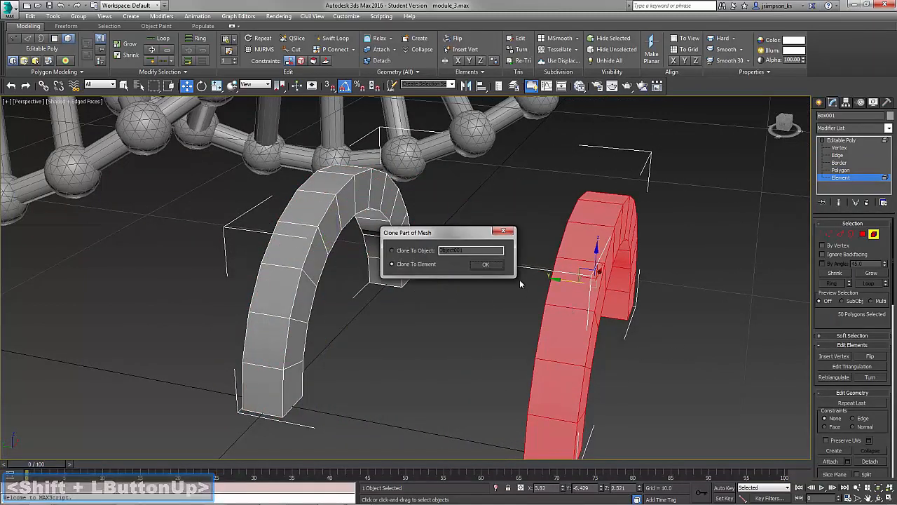
{"action": "left_click", "coordinate": [485, 266]}
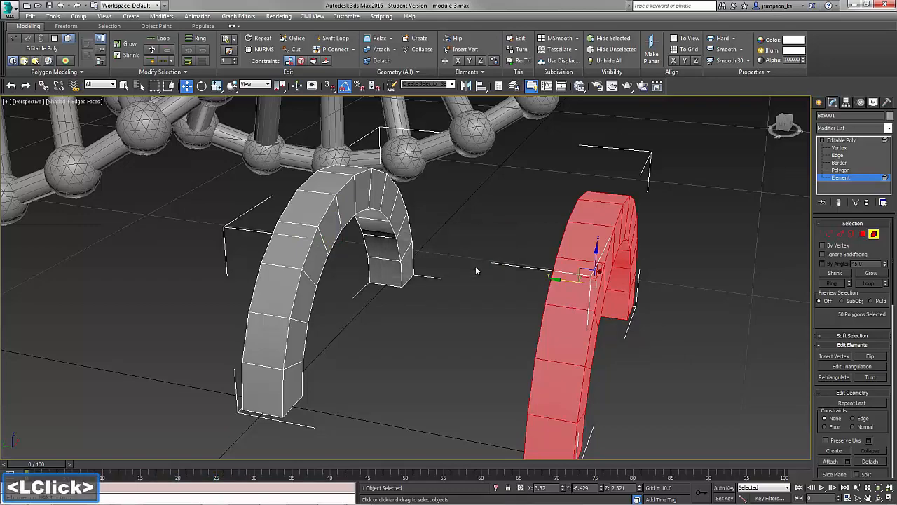
Cycle through the Vertex, Edge, Border, Polygon and Element levels, finishing at the Polygon level.
{"action": "middle_click_drag", "start_coordinate": [709, 378], "coordinate": [699, 359], "text": "alt"}
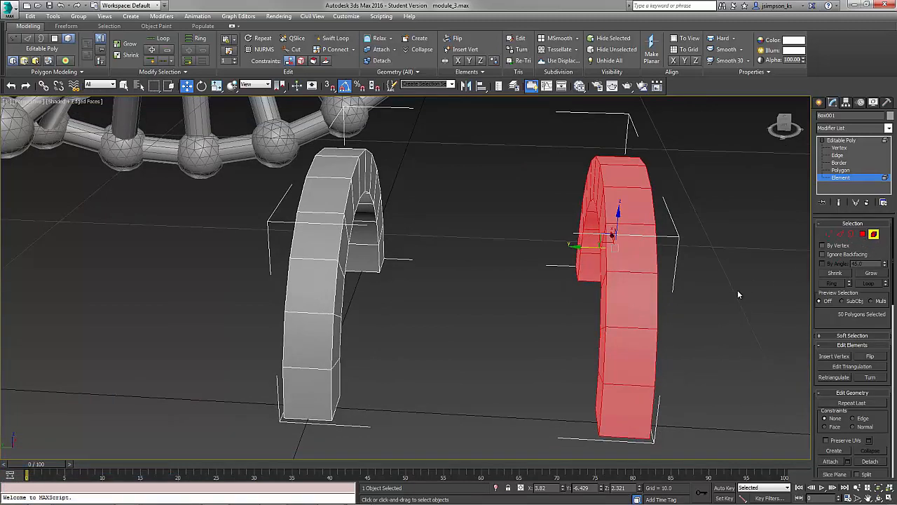
{"action": "key", "text": "1"}
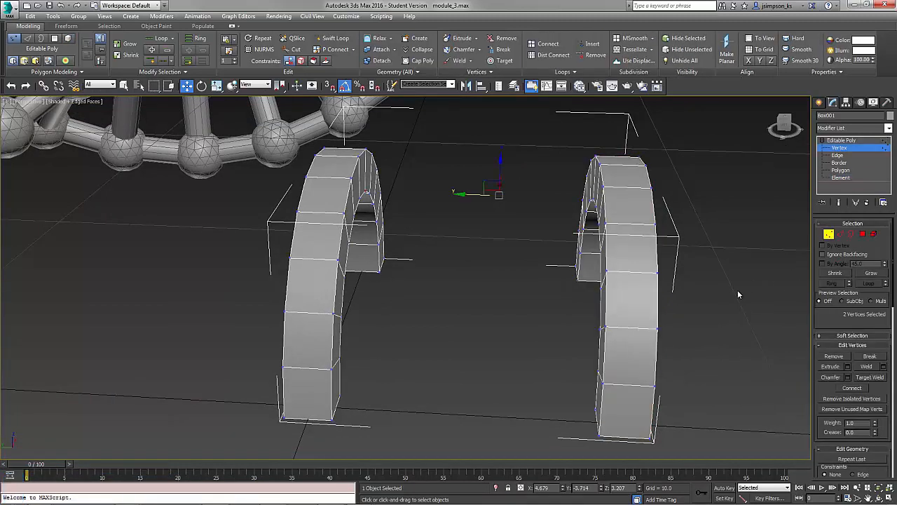
{"action": "key", "text": "2"}
{"action": "key", "text": "3"}
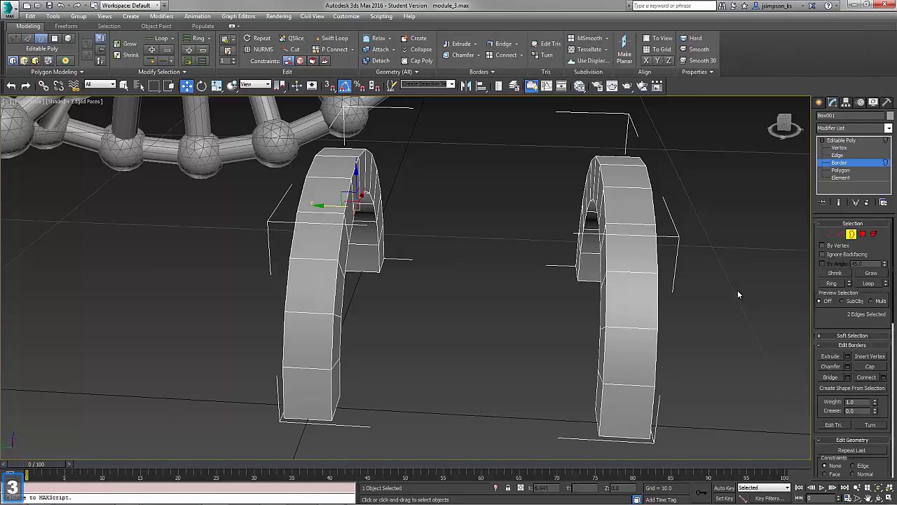
{"action": "key", "text": "4"}
{"action": "key", "text": "5"}
{"action": "key", "text": "4"}
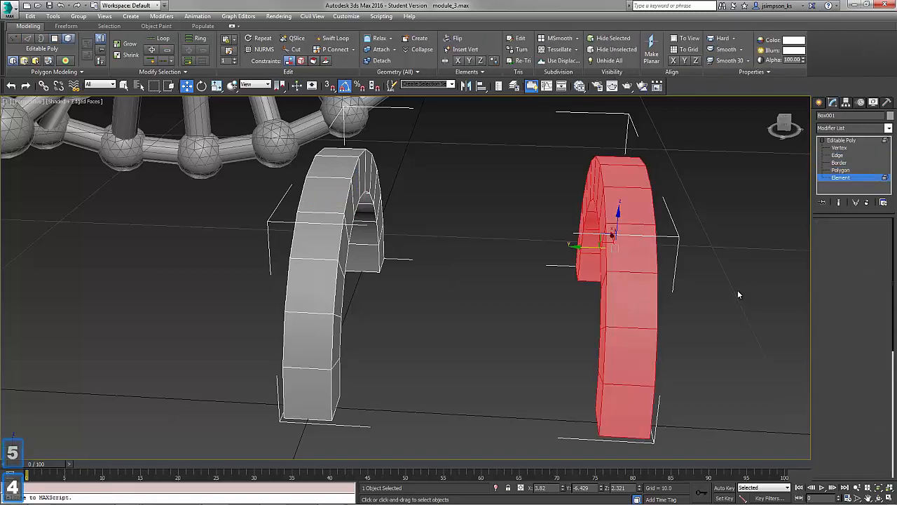
Select six outer faces on the cloned arch: the bottom face of each leg, one face up each side and two adjacent crown faces.
{"action": "left_click", "coordinate": [625, 404]}
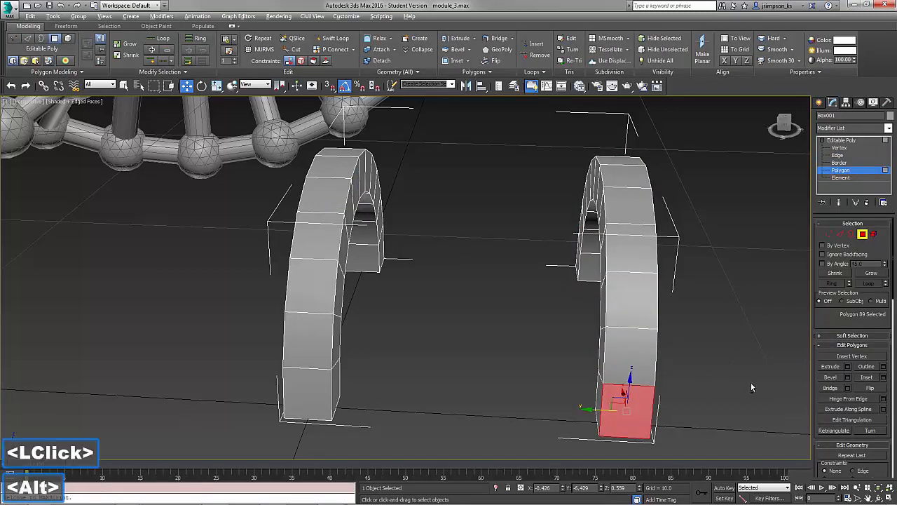
{"action": "middle_click_drag", "start_coordinate": [625, 404], "coordinate": [580, 388], "text": "alt"}
{"action": "left_click", "coordinate": [661, 310], "text": "ctrl"}
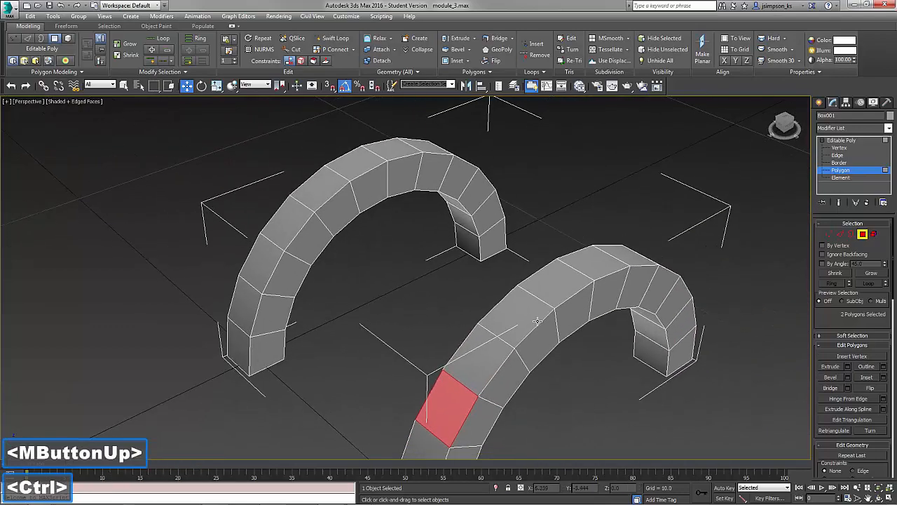
{"action": "left_click", "coordinate": [553, 297], "text": "ctrl"}
{"action": "left_click", "coordinate": [585, 271], "text": "ctrl"}
{"action": "middle_click_drag", "start_coordinate": [584, 271], "coordinate": [533, 364], "text": "alt"}
{"action": "middle_click_drag", "start_coordinate": [672, 448], "coordinate": [600, 421]}
{"action": "left_click", "coordinate": [601, 422], "text": "ctrl"}
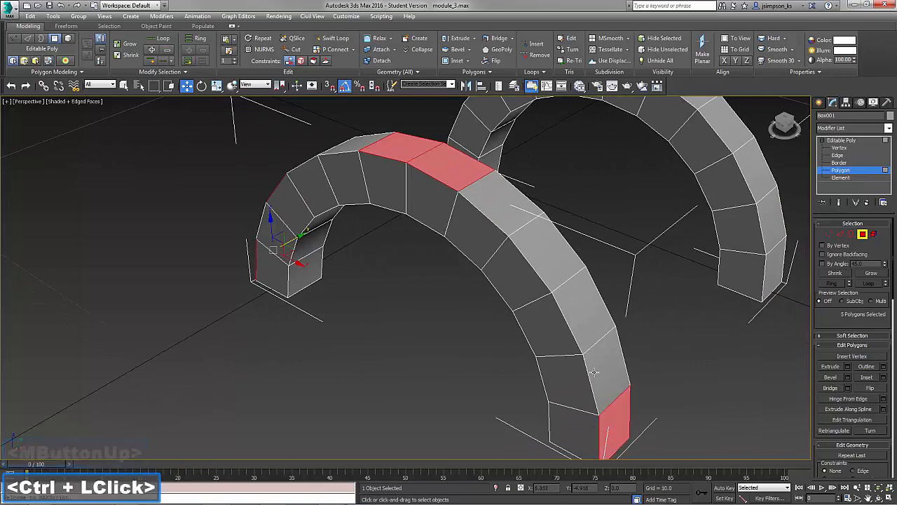
{"action": "left_click", "coordinate": [579, 311], "text": "ctrl"}
Inset the six selected polygons by 0.25 as a group.
{"action": "middle_click_drag", "start_coordinate": [579, 311], "coordinate": [471, 373], "text": "alt"}
{"action": "middle_click_drag", "start_coordinate": [471, 373], "coordinate": [483, 363], "text": "alt"}
{"action": "middle_click_drag", "start_coordinate": [484, 363], "coordinate": [487, 370]}
{"action": "middle_click_drag", "start_coordinate": [486, 370], "coordinate": [515, 405]}
{"action": "scroll", "coordinate": [504, 392], "scroll_direction": "down", "scroll_amount": 3}
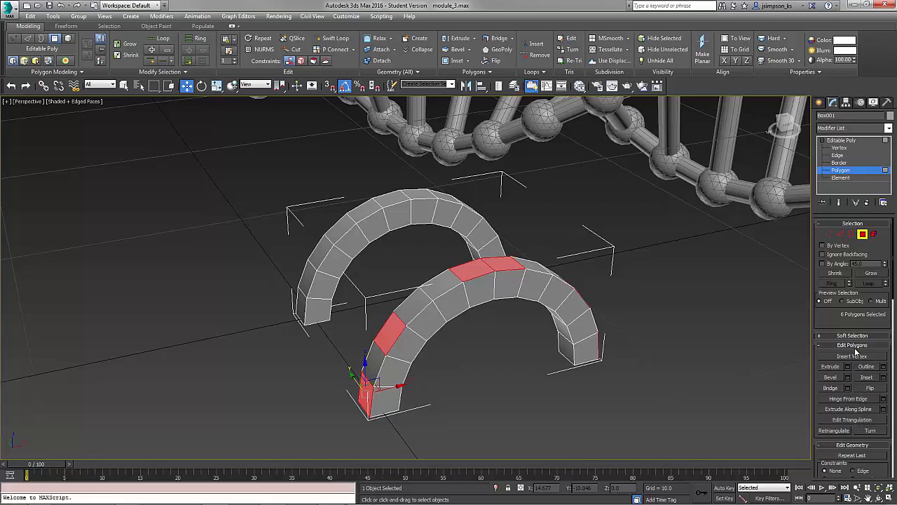
{"action": "left_click", "coordinate": [883, 378]}
{"action": "left_click", "coordinate": [884, 377]}
{"action": "middle_click_drag", "start_coordinate": [463, 378], "coordinate": [425, 325], "text": "alt"}
{"action": "left_click", "coordinate": [423, 296]}
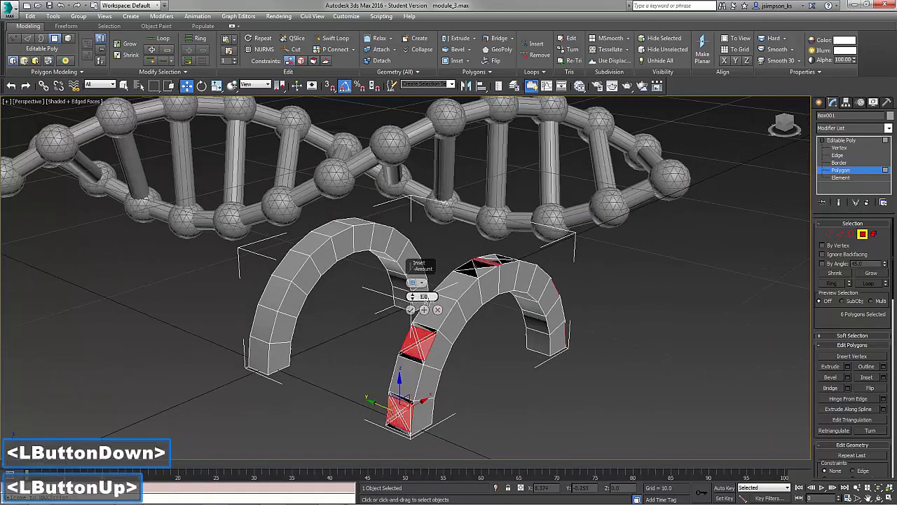
{"action": "type", "text": ".25"}
{"action": "key", "text": "Return"}
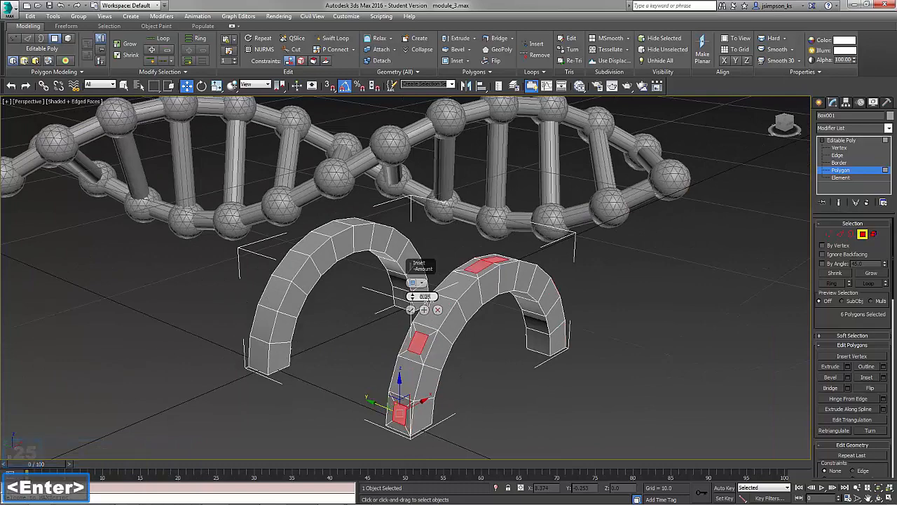
{"action": "middle_click_drag", "start_coordinate": [499, 311], "coordinate": [457, 340], "text": "alt"}
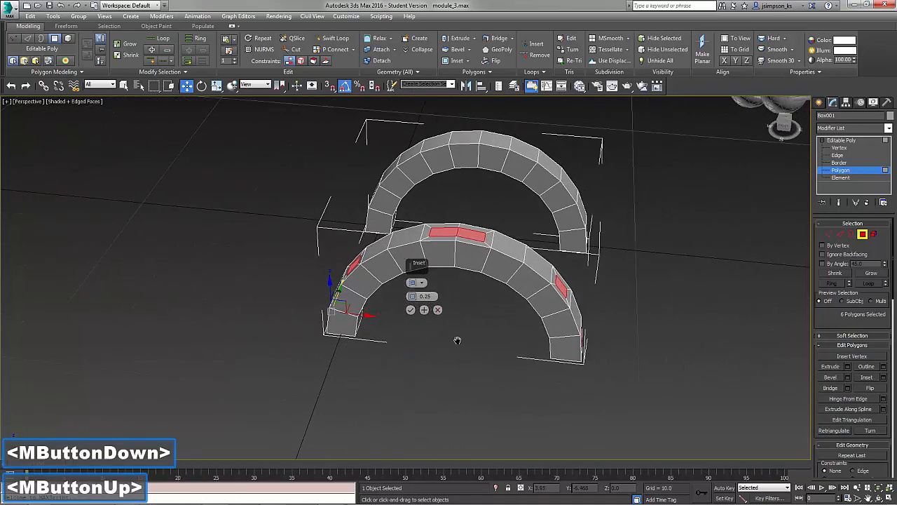
{"action": "left_click", "coordinate": [411, 309]}
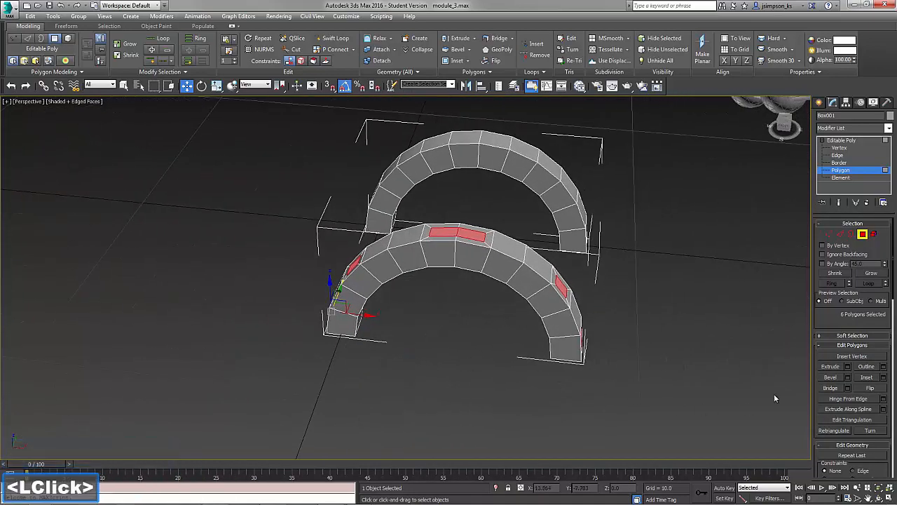
Extrude the six inset polygons outward into short blocks.
{"action": "left_click", "coordinate": [847, 366]}
{"action": "middle_click_drag", "start_coordinate": [435, 363], "coordinate": [441, 349], "text": "alt"}
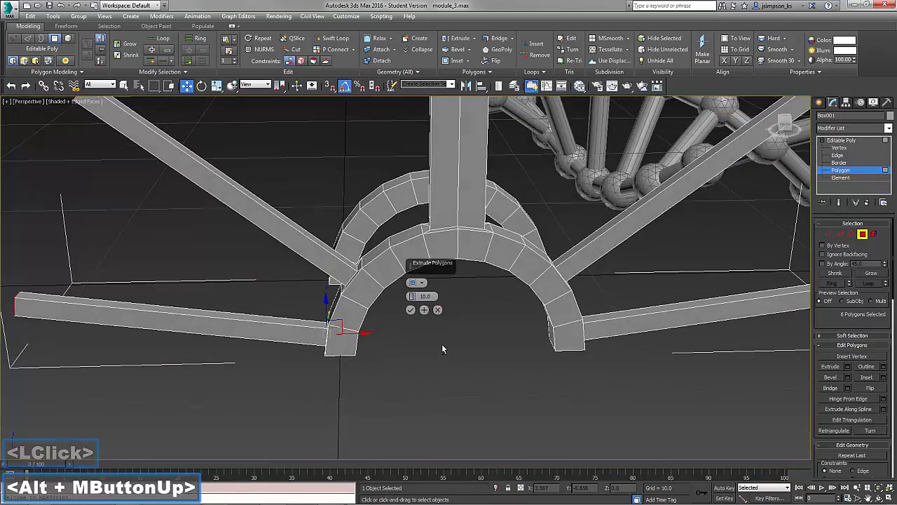
{"action": "left_click_drag", "start_coordinate": [411, 296], "coordinate": [396, 341]}
{"action": "left_click", "coordinate": [410, 309]}
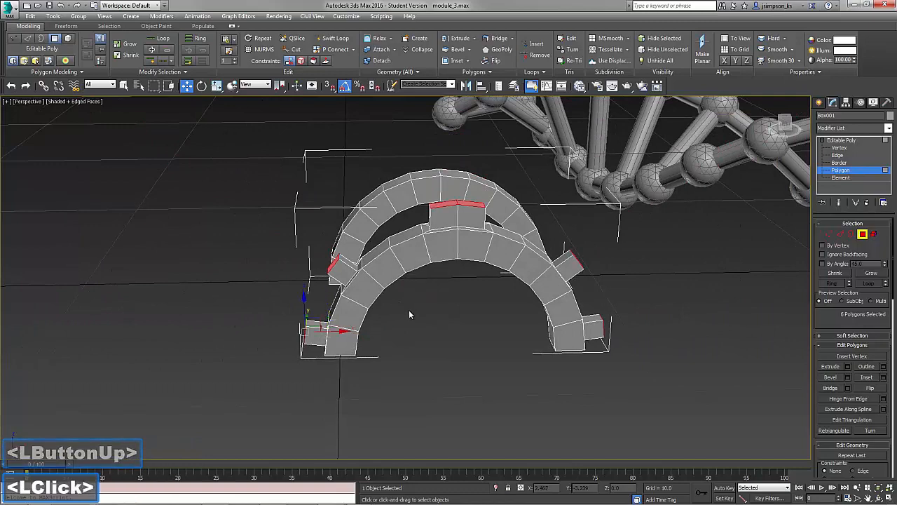
Select two side faces near the crown of each arch so that they face their counterparts on the other arch.
{"action": "middle_click_drag", "start_coordinate": [410, 313], "coordinate": [413, 252], "text": "alt"}
{"action": "left_click", "coordinate": [283, 223]}
{"action": "left_click", "coordinate": [329, 202], "text": "ctrl"}
{"action": "left_click", "coordinate": [431, 169], "text": "ctrl"}
{"action": "left_click", "coordinate": [371, 154], "text": "ctrl"}
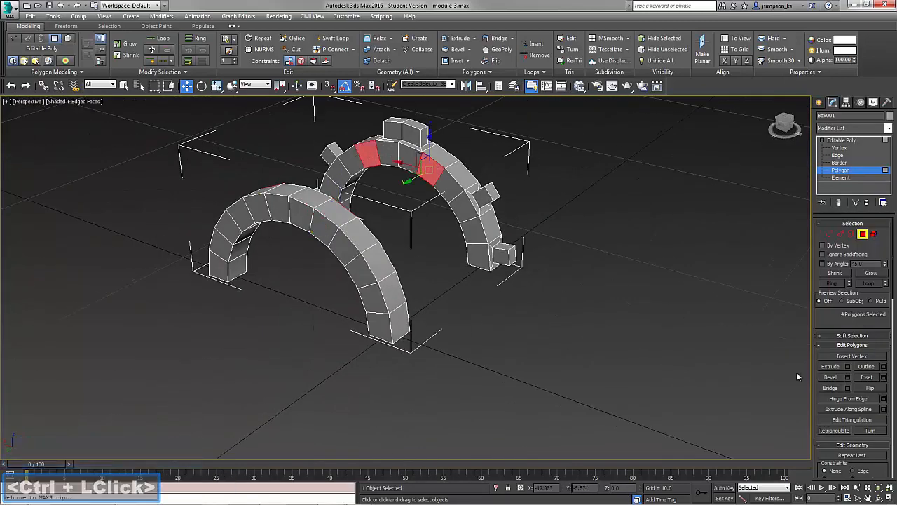
Bridge the facing polygons with one segment to connect the two arches with beams.
{"action": "left_click", "coordinate": [847, 388]}
{"action": "middle_click_drag", "start_coordinate": [428, 329], "coordinate": [423, 325], "text": "alt"}
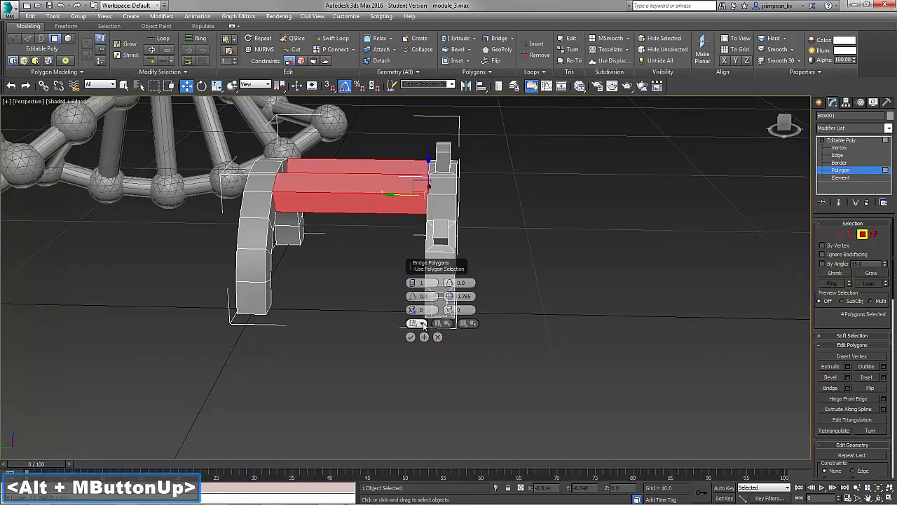
{"action": "left_click", "coordinate": [411, 336]}
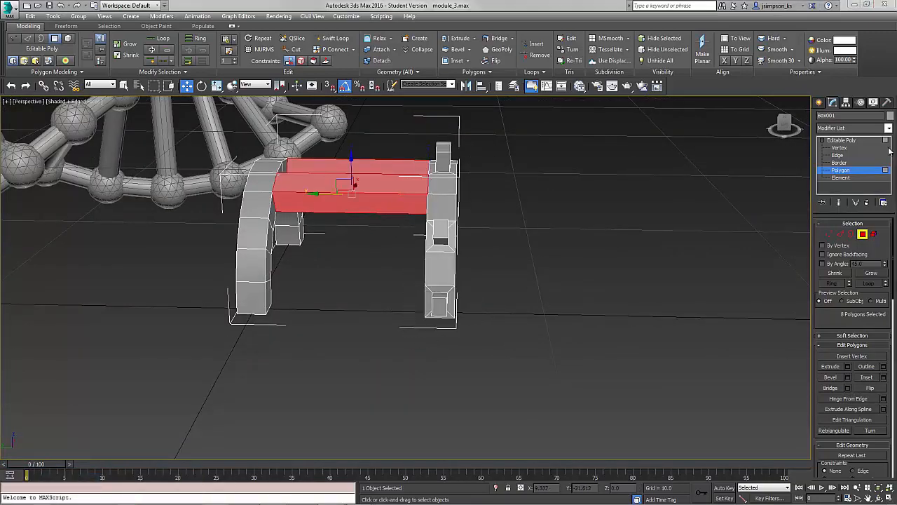
{"action": "left_click", "coordinate": [590, 7]}
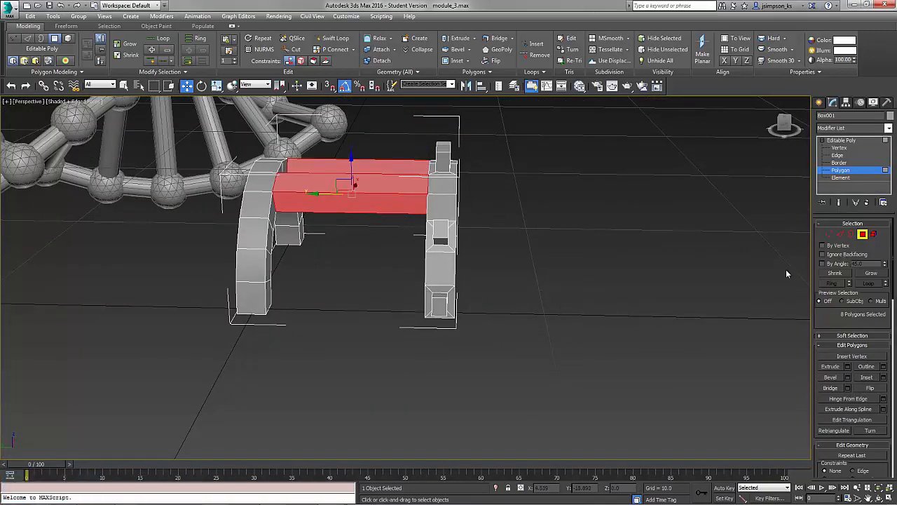
Select the four long edges running along the front beam between the two arches.
{"action": "left_click", "coordinate": [842, 232]}
{"action": "left_click", "coordinate": [347, 195]}
{"action": "scroll", "coordinate": [343, 227], "scroll_direction": "up", "scroll_amount": 2}
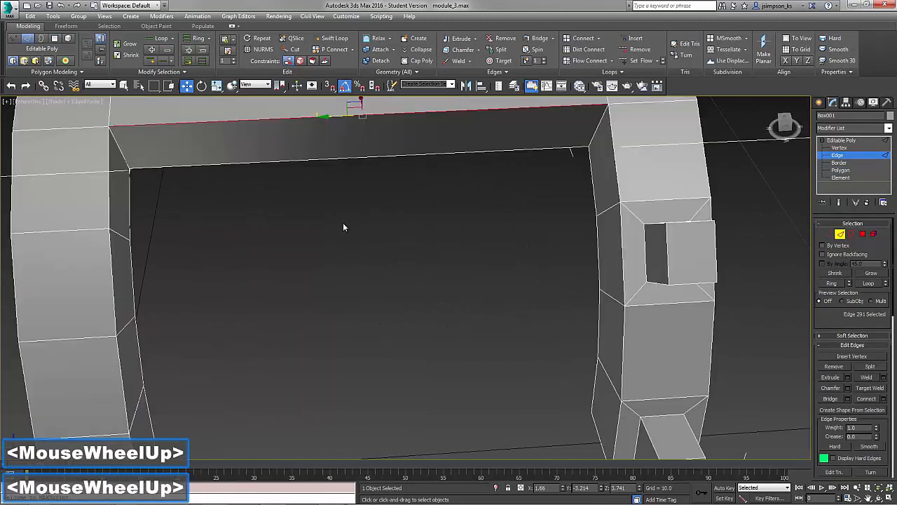
{"action": "middle_click_drag", "start_coordinate": [343, 223], "coordinate": [381, 443]}
{"action": "left_click", "coordinate": [413, 244], "text": "shift"}
{"action": "middle_click_drag", "start_coordinate": [470, 353], "coordinate": [401, 241]}
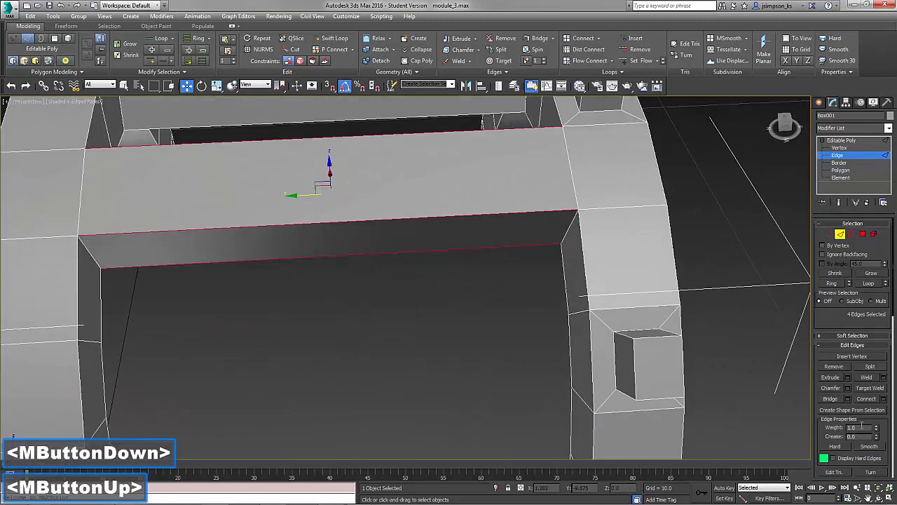
Connect the selected beam edges with 4 segments.
{"action": "left_click", "coordinate": [882, 398]}
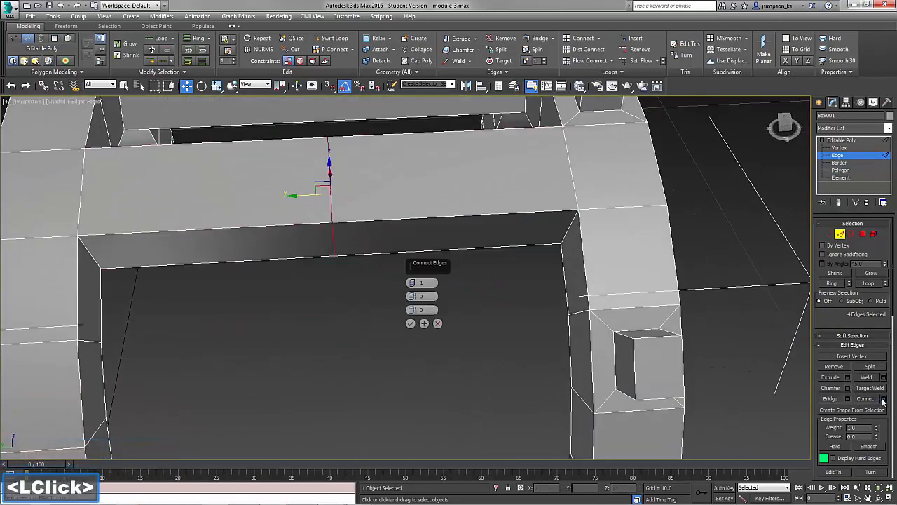
{"action": "left_click", "coordinate": [411, 280]}
{"action": "left_click", "coordinate": [411, 281]}
{"action": "left_click", "coordinate": [412, 280]}
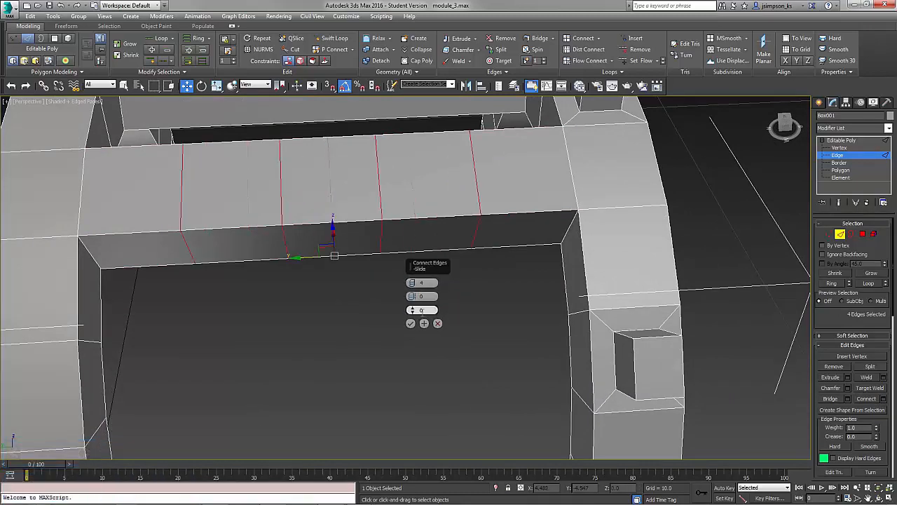
{"action": "left_click", "coordinate": [410, 323]}
{"action": "middle_click_drag", "start_coordinate": [411, 323], "coordinate": [406, 340], "text": "alt"}
{"action": "middle_click_drag", "start_coordinate": [406, 340], "coordinate": [452, 351]}
{"action": "middle_click_drag", "start_coordinate": [452, 351], "coordinate": [518, 349], "text": "alt"}
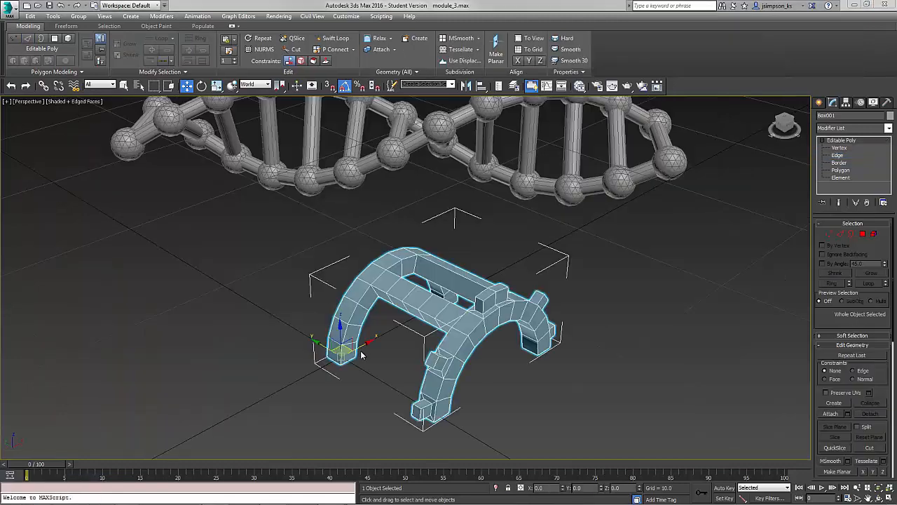
Move the whole arch object along the X axis to about X 18.76, away from the grid origin.
{"action": "left_click_drag", "start_coordinate": [354, 354], "coordinate": [587, 239]}
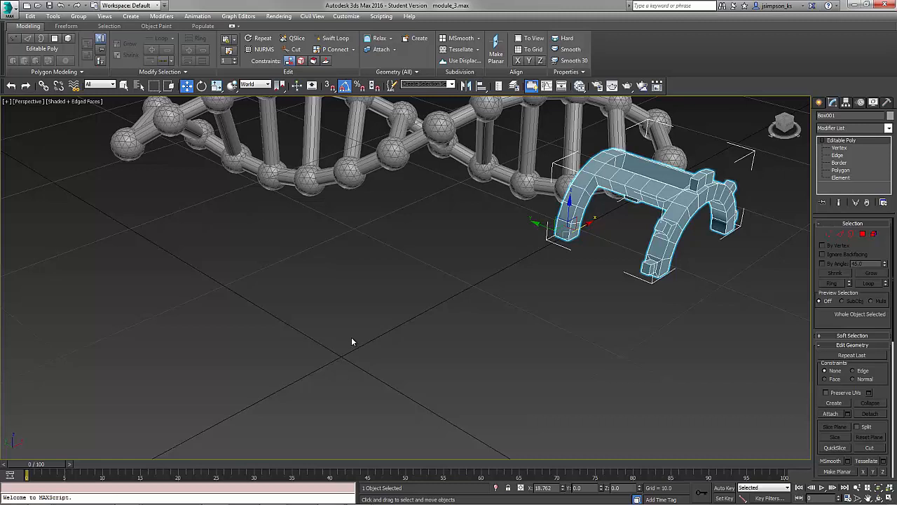
{"action": "left_click", "coordinate": [824, 102]}
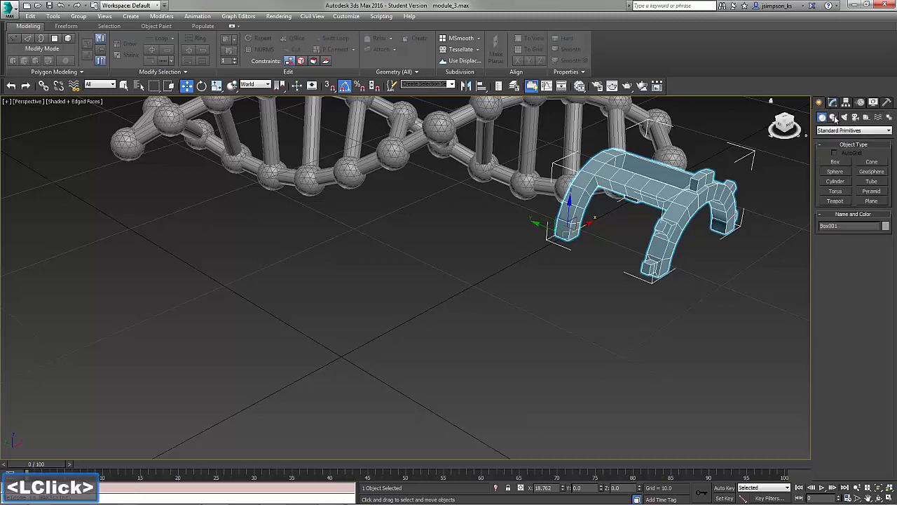
{"action": "left_click", "coordinate": [833, 117]}
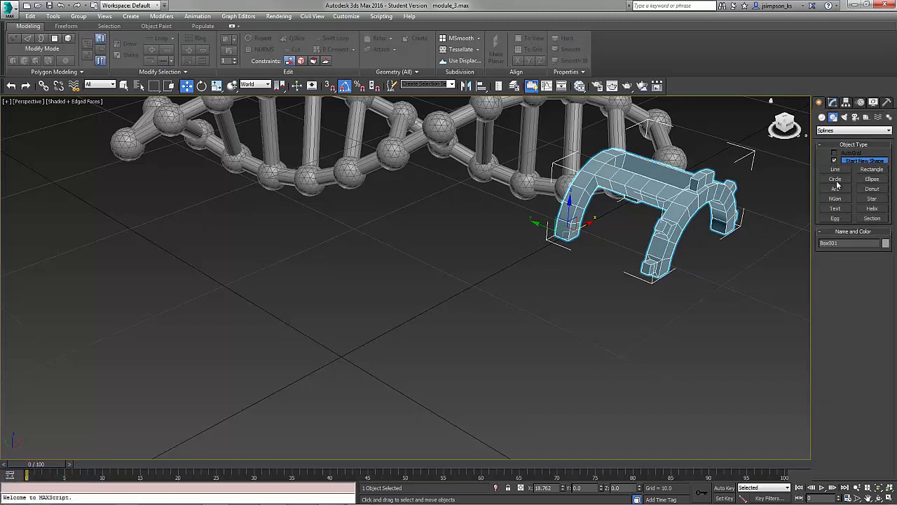
{"action": "left_click", "coordinate": [821, 118]}
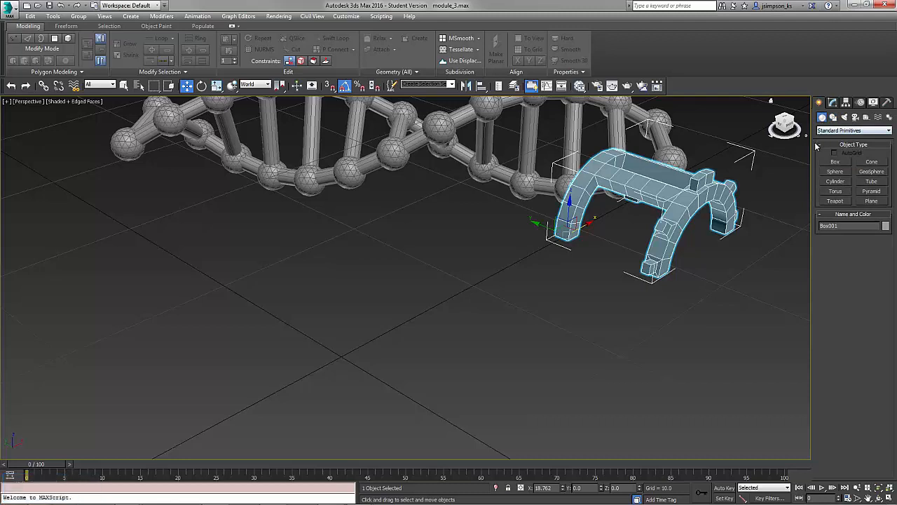
Open the Slate Material Editor, widen it and place it clear of the arch model.
{"action": "key", "text": "m"}
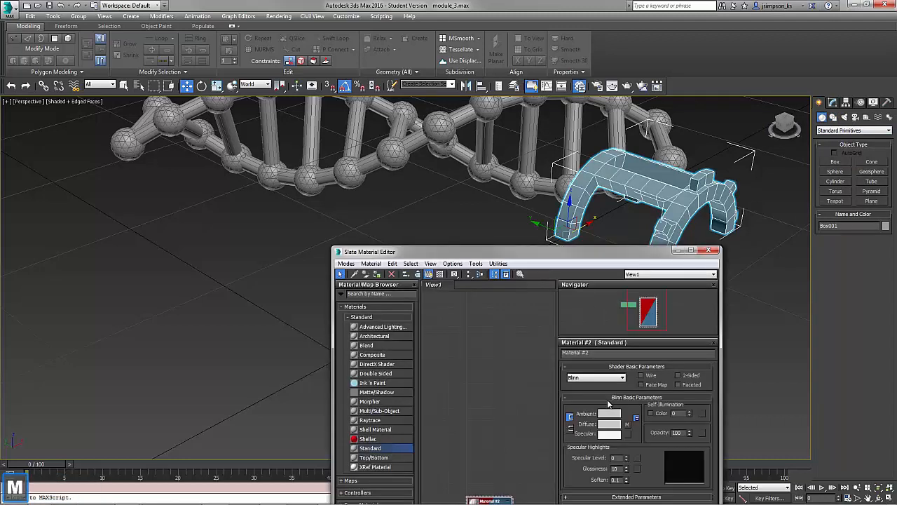
{"action": "left_click_drag", "start_coordinate": [532, 257], "coordinate": [562, 116]}
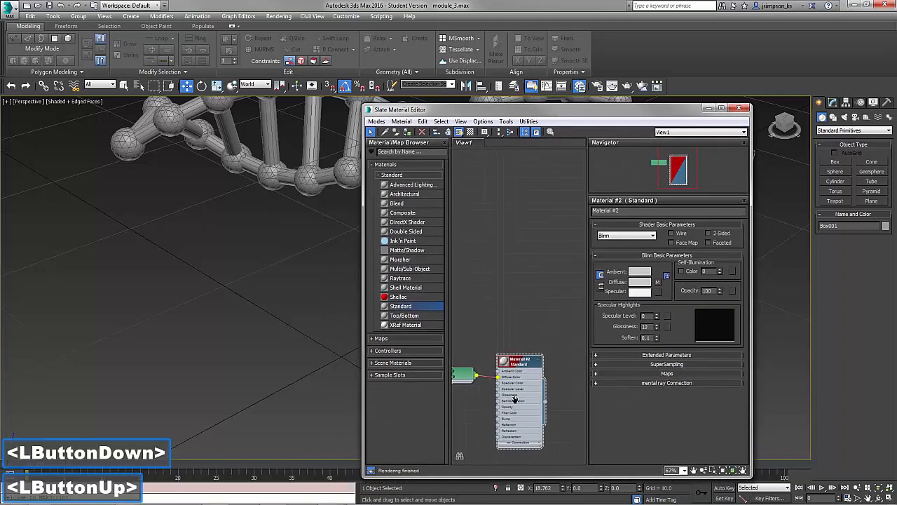
{"action": "scroll", "coordinate": [513, 398], "scroll_direction": "up", "scroll_amount": 2}
{"action": "middle_click_drag", "start_coordinate": [516, 284], "coordinate": [513, 346]}
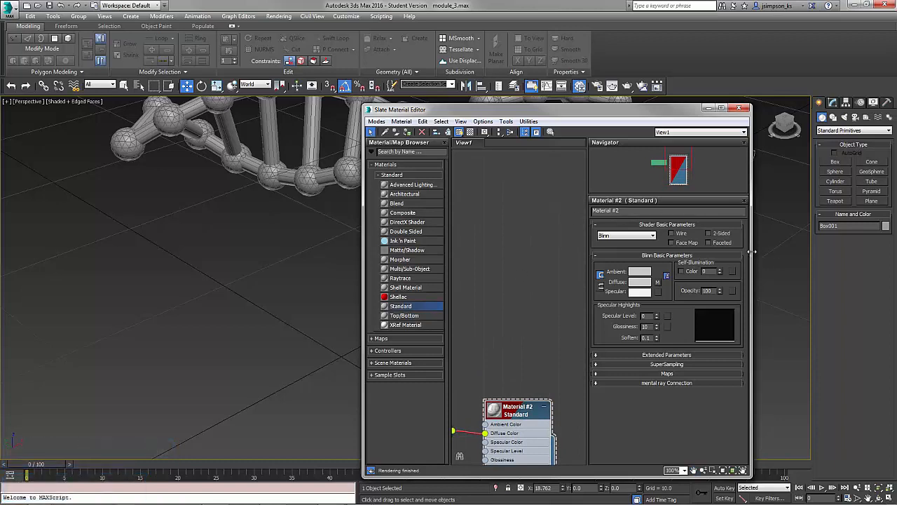
{"action": "left_click_drag", "start_coordinate": [751, 251], "coordinate": [820, 249]}
{"action": "middle_click_drag", "start_coordinate": [557, 265], "coordinate": [572, 280]}
{"action": "left_click_drag", "start_coordinate": [776, 109], "coordinate": [578, 348]}
Create a plane at the origin with length 38.4 and width 55.0, matching the pixel dimensions of the examples-arches image.
{"action": "left_click", "coordinate": [867, 201]}
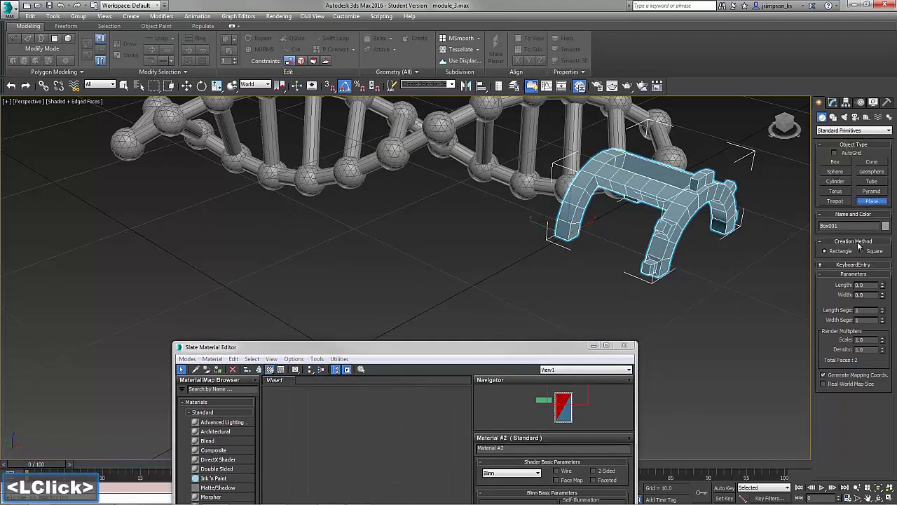
{"action": "left_click", "coordinate": [860, 267]}
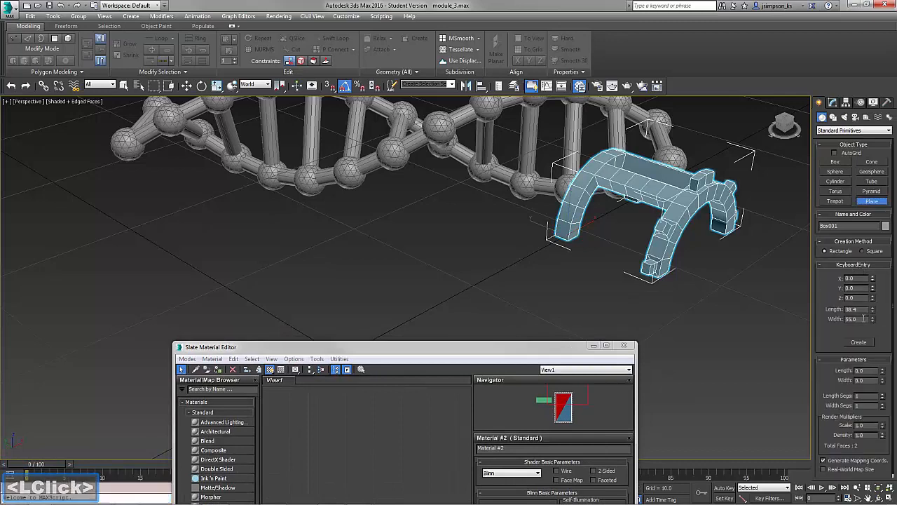
{"action": "left_click_drag", "start_coordinate": [896, 86], "coordinate": [410, 84]}
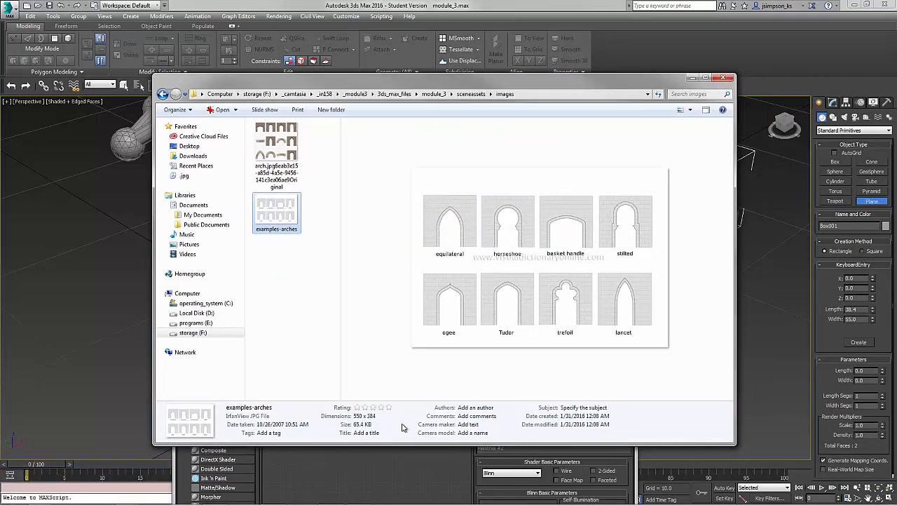
{"action": "left_click_drag", "start_coordinate": [569, 77], "coordinate": [896, 161]}
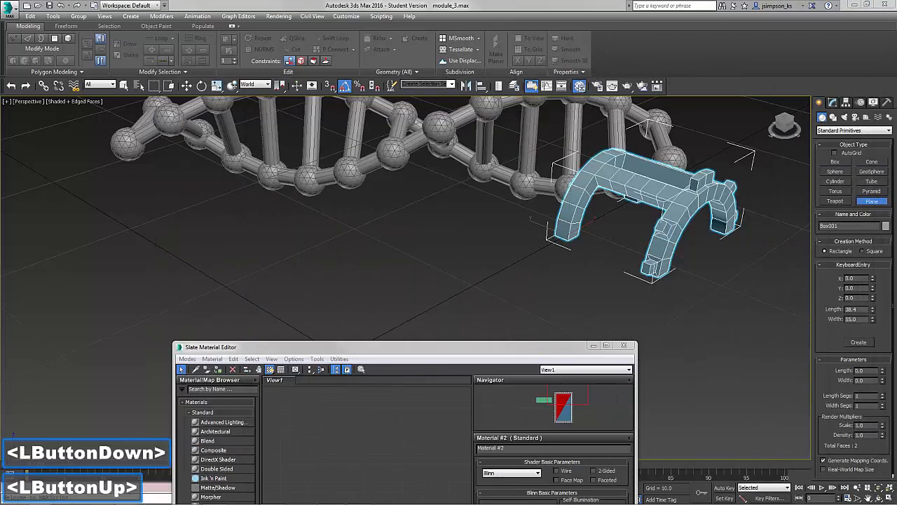
{"action": "left_click", "coordinate": [859, 342]}
{"action": "middle_click_drag", "start_coordinate": [337, 241], "coordinate": [466, 223]}
{"action": "scroll", "coordinate": [394, 254], "scroll_direction": "down", "scroll_amount": 4}
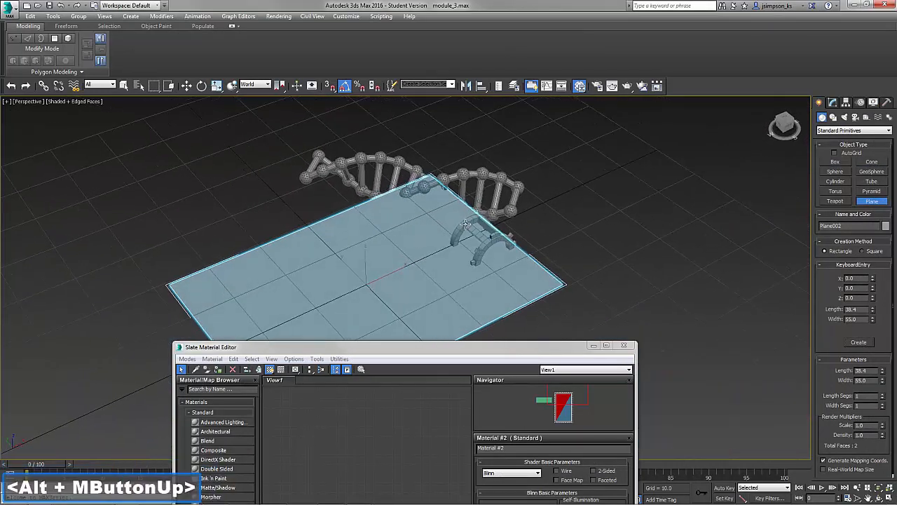
{"action": "left_click", "coordinate": [456, 188]}
{"action": "right_click", "coordinate": [573, 165]}
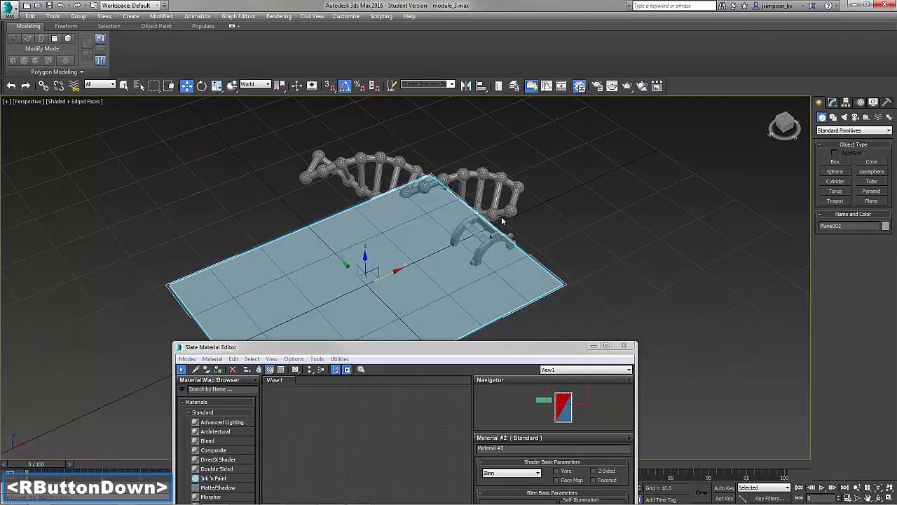
Select the arch object and the DNA helix together and move both off the plane.
{"action": "left_click", "coordinate": [473, 223]}
{"action": "left_click", "coordinate": [456, 173], "text": "ctrl"}
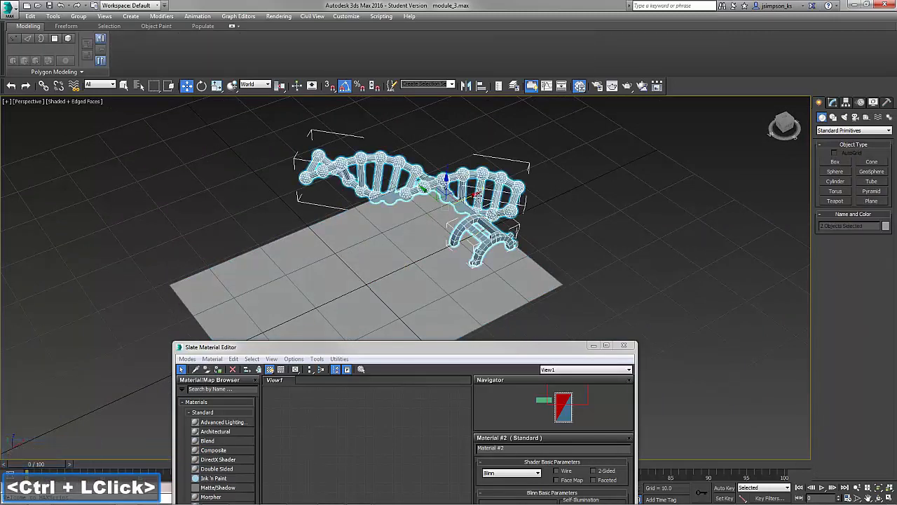
{"action": "left_click_drag", "start_coordinate": [456, 173], "coordinate": [624, 96]}
Add a new Standard material to the material graph and choose a Bitmap map for its Diffuse Color.
{"action": "left_click_drag", "start_coordinate": [443, 350], "coordinate": [577, 135]}
{"action": "left_click_drag", "start_coordinate": [356, 337], "coordinate": [522, 242]}
{"action": "scroll", "coordinate": [524, 273], "scroll_direction": "up", "scroll_amount": 2}
{"action": "scroll", "coordinate": [524, 274], "scroll_direction": "up", "scroll_amount": 1}
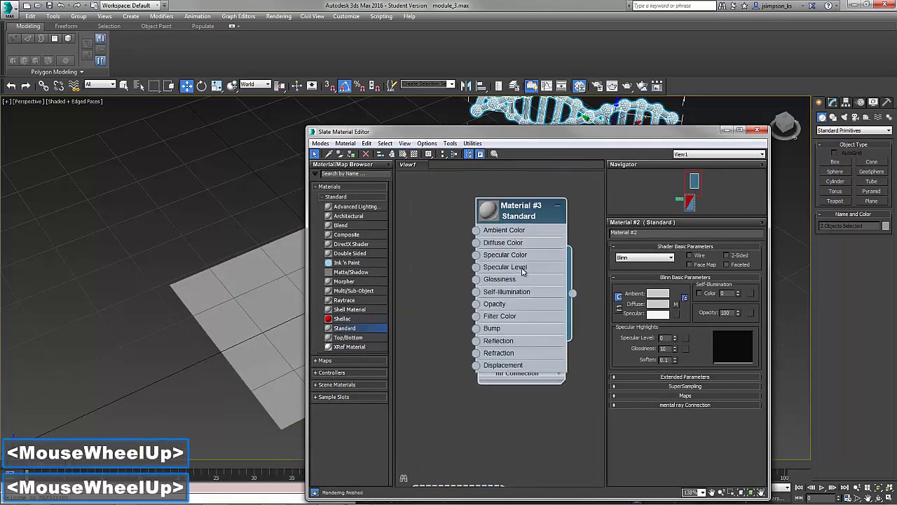
{"action": "middle_click_drag", "start_coordinate": [524, 275], "coordinate": [541, 293]}
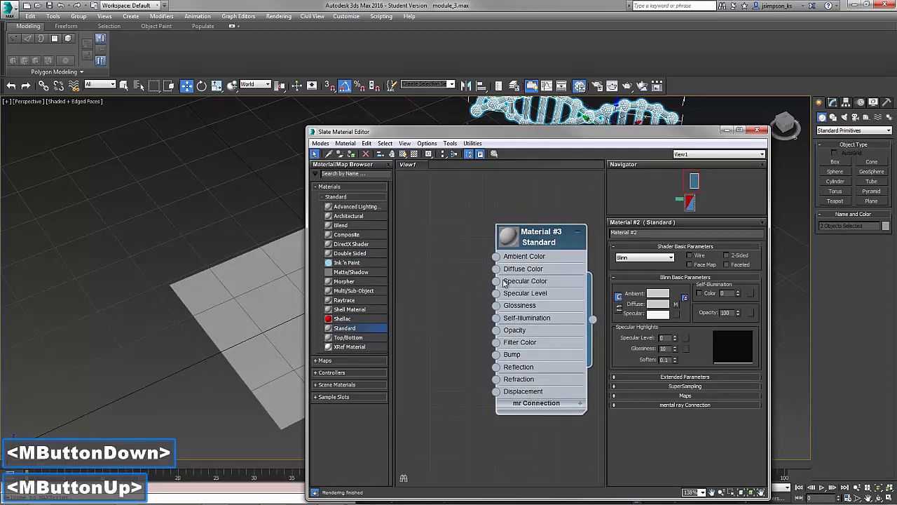
{"action": "left_click_drag", "start_coordinate": [495, 268], "coordinate": [446, 222]}
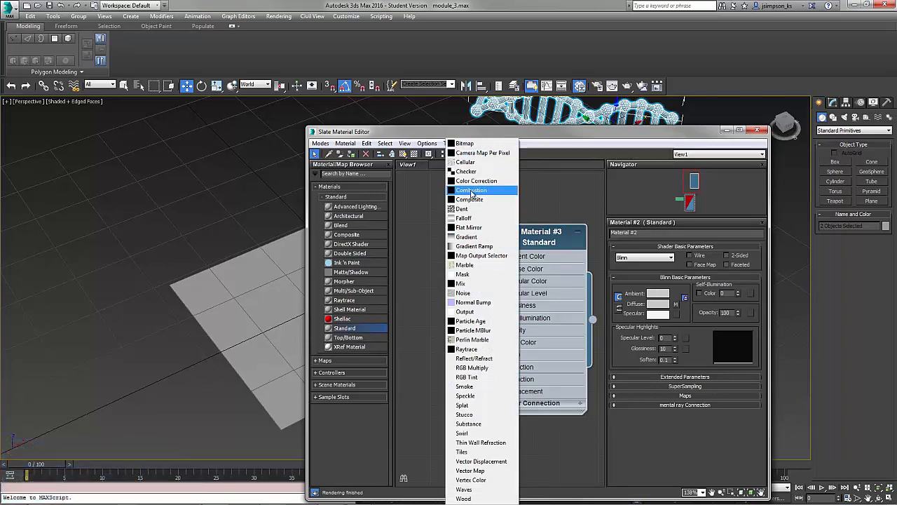
{"action": "left_click", "coordinate": [466, 143]}
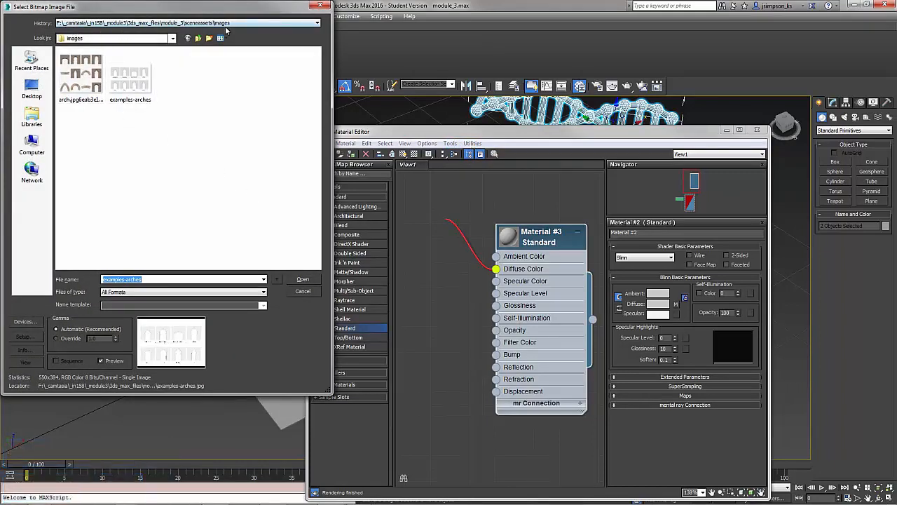
Switch to Windows Explorer, go up to the 3ds_max_files folder and compress the module_3 project folder into a zip archive.
{"action": "left_click_drag", "start_coordinate": [896, 140], "coordinate": [562, 76]}
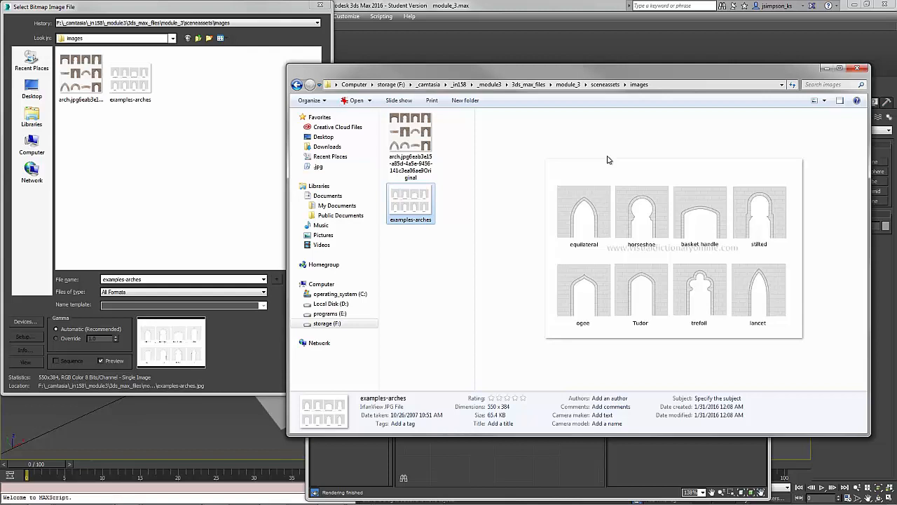
{"action": "left_click", "coordinate": [604, 84]}
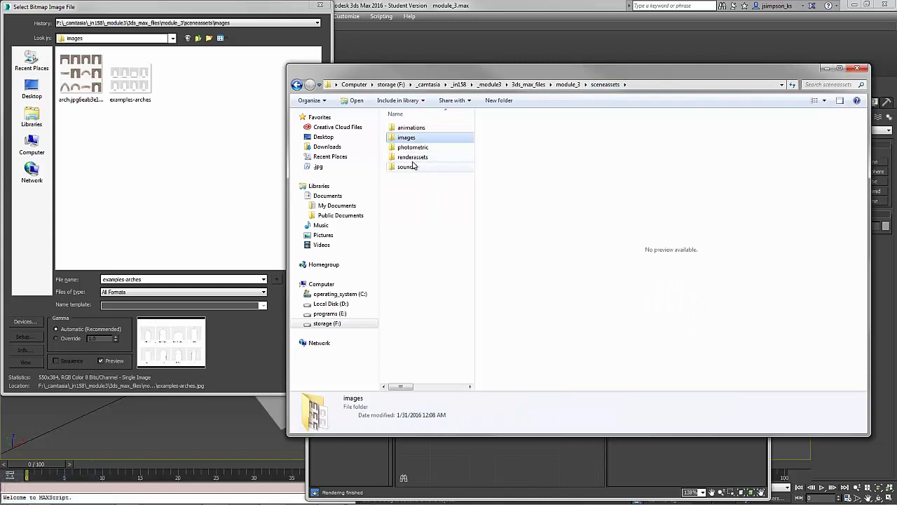
{"action": "left_click", "coordinate": [567, 85]}
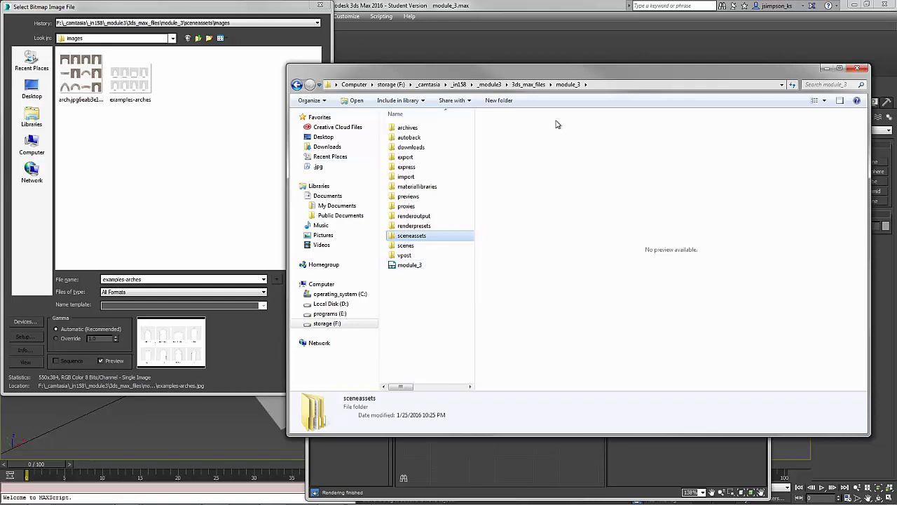
{"action": "left_click", "coordinate": [518, 84]}
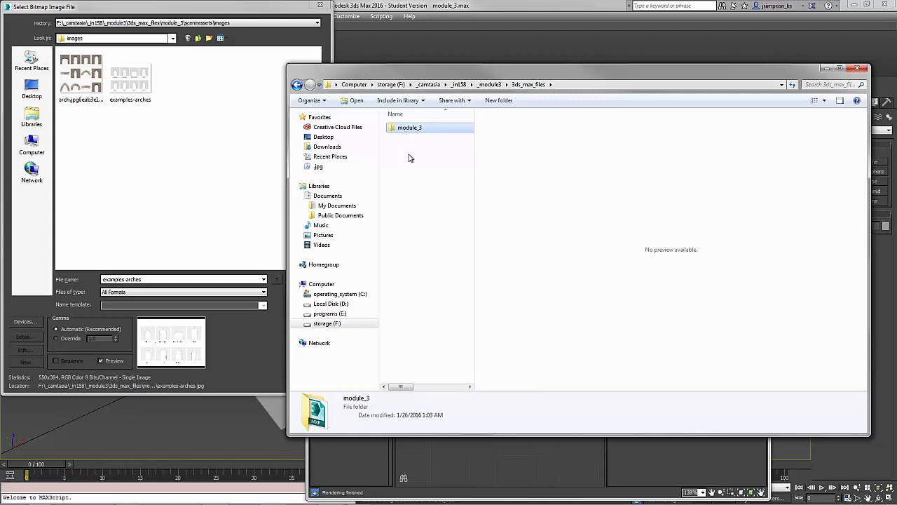
{"action": "right_click", "coordinate": [411, 129]}
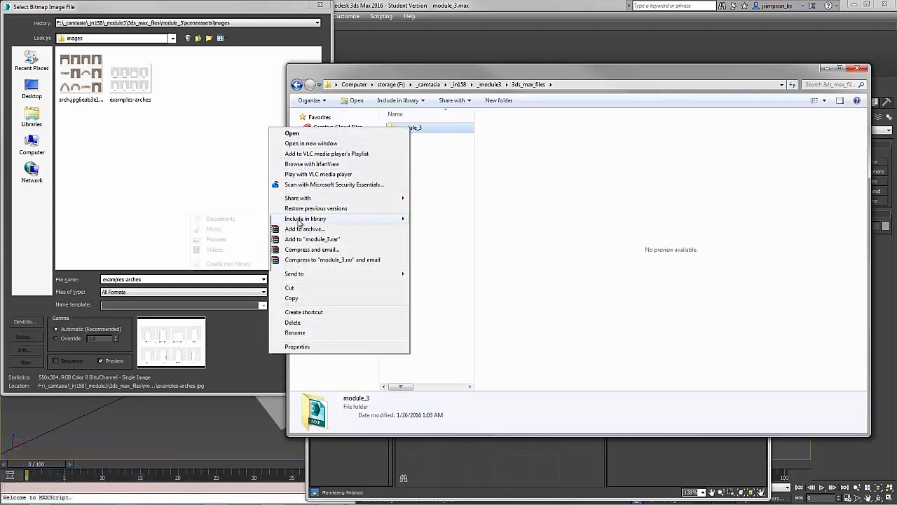
{"action": "mouse_move", "coordinate": [306, 277]}
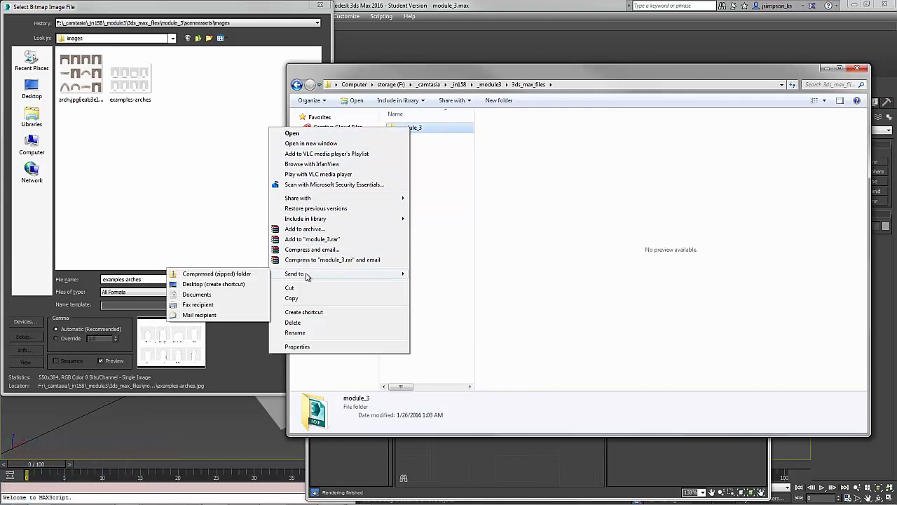
{"action": "left_click", "coordinate": [225, 275]}
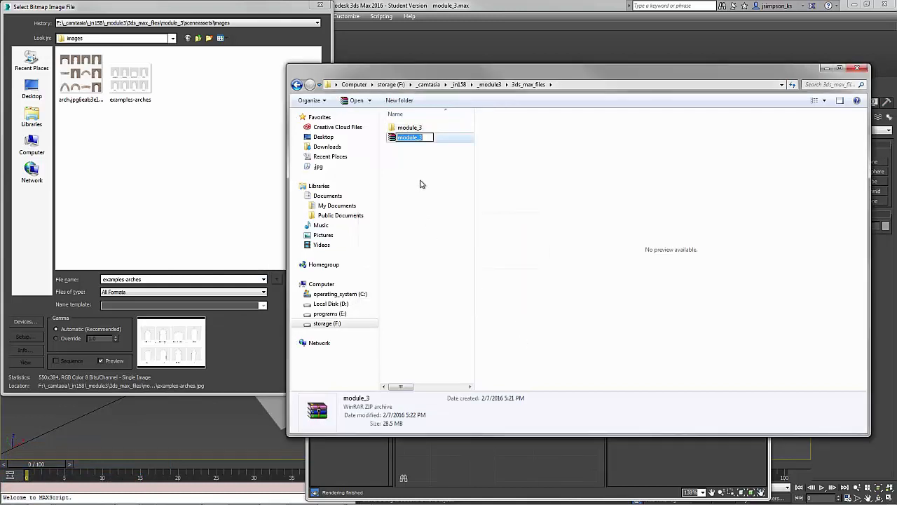
{"action": "left_click", "coordinate": [409, 149]}
Open the module_3 zip archive in WinRAR and browse to the images folder inside its sceneassets folder.
{"action": "right_click", "coordinate": [400, 140]}
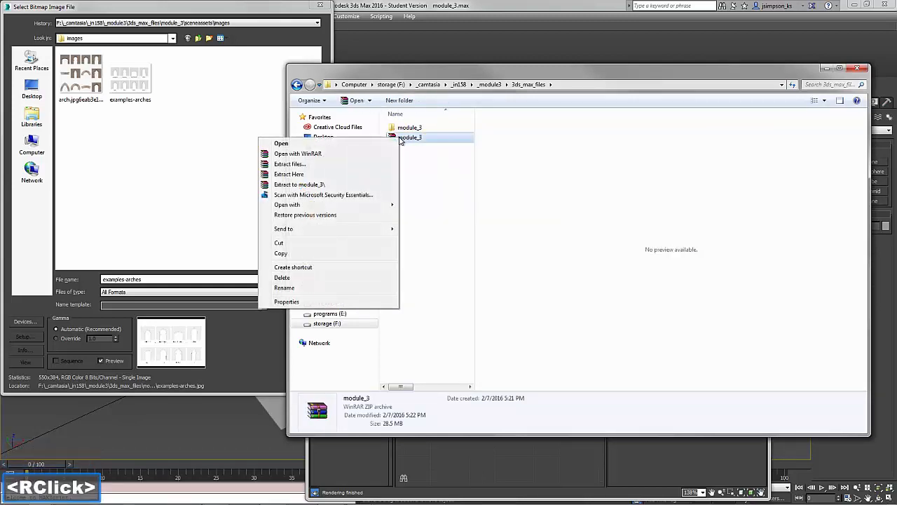
{"action": "left_click", "coordinate": [293, 144]}
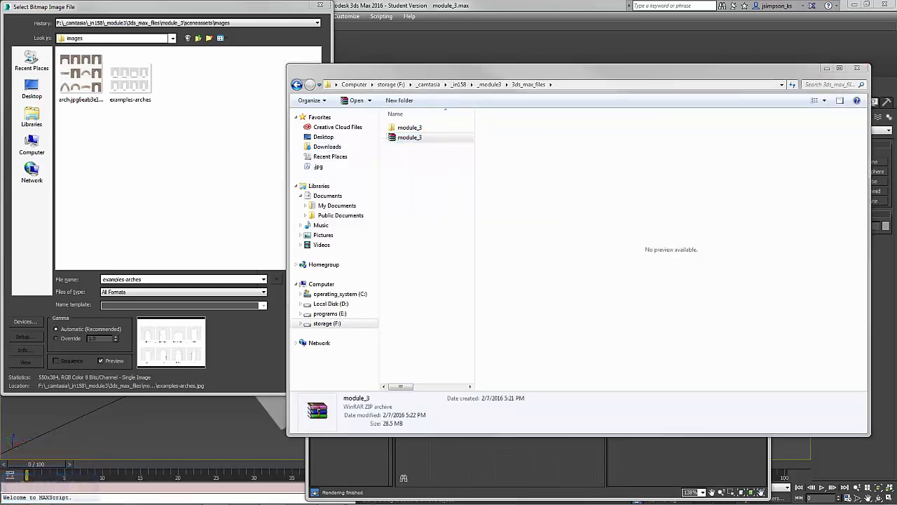
{"action": "left_click_drag", "start_coordinate": [896, 96], "coordinate": [460, 79]}
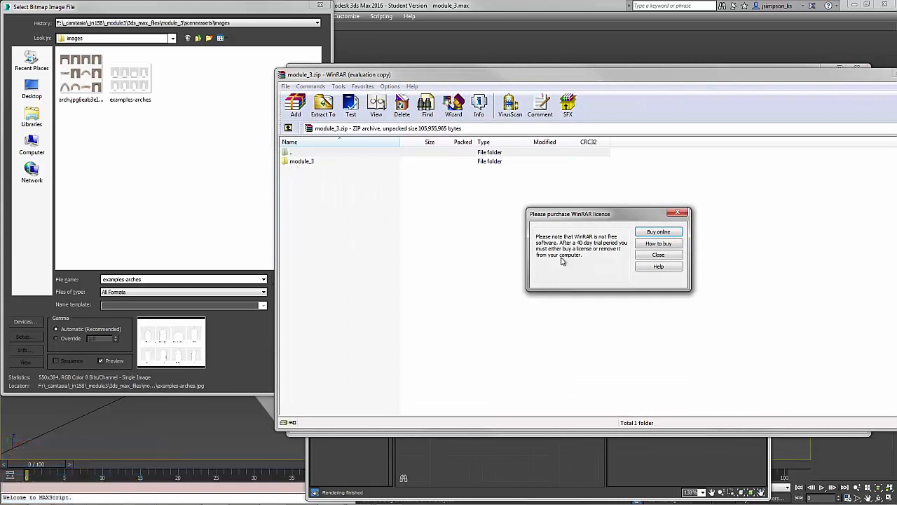
{"action": "left_click", "coordinate": [672, 254]}
{"action": "double_click", "coordinate": [294, 163]}
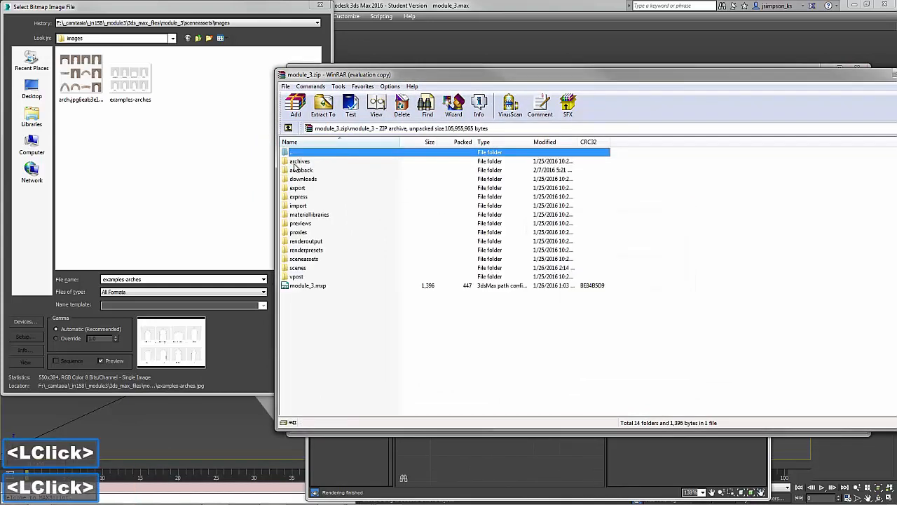
{"action": "double_click", "coordinate": [303, 259]}
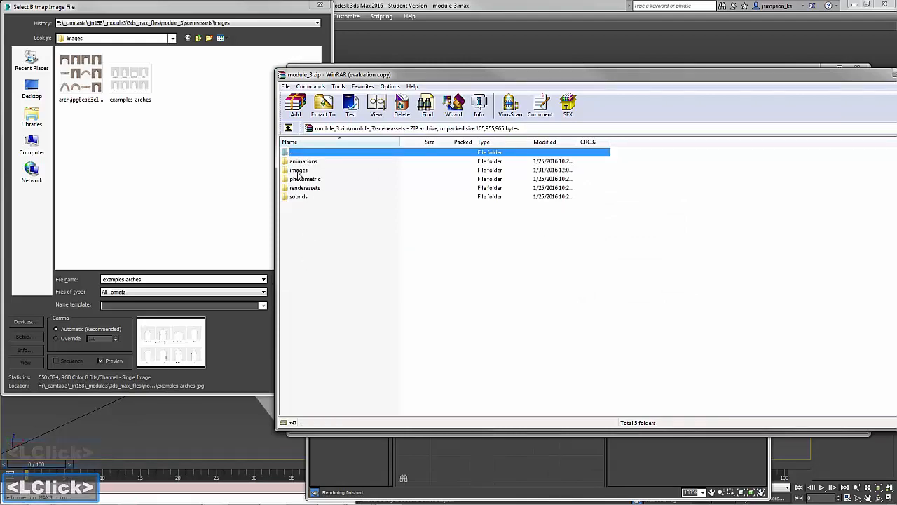
{"action": "left_click", "coordinate": [299, 171]}
{"action": "double_click", "coordinate": [300, 171]}
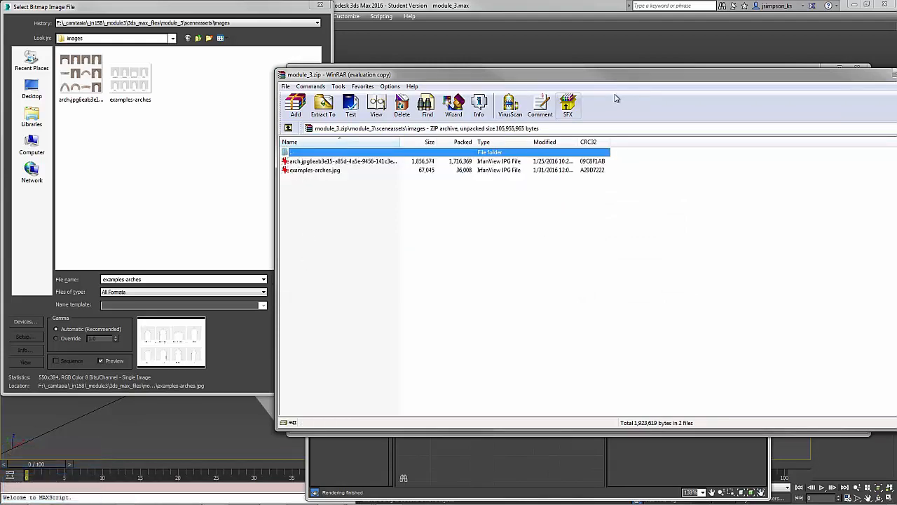
{"action": "left_click_drag", "start_coordinate": [614, 80], "coordinate": [896, 122]}
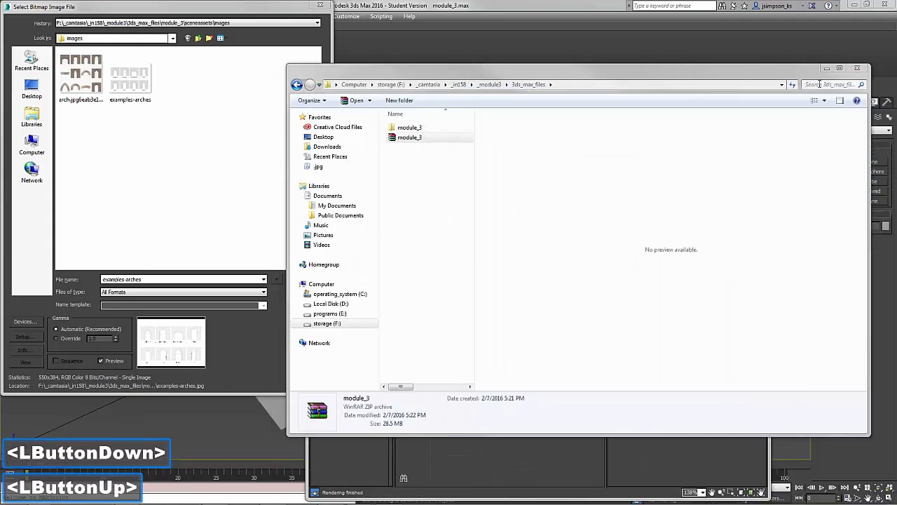
Return to 3ds Max and load the examples-arches image as the Diffuse Color bitmap of the new material.
{"action": "left_click", "coordinate": [826, 68]}
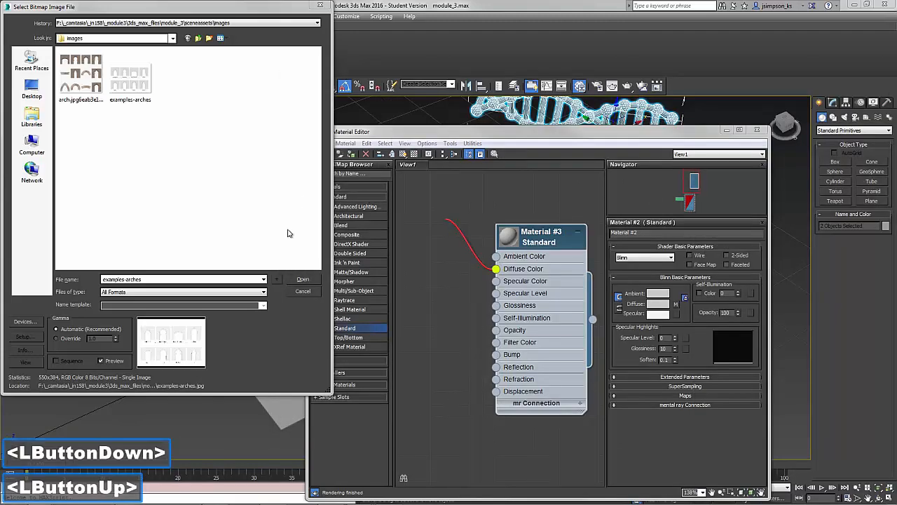
{"action": "left_click", "coordinate": [126, 83]}
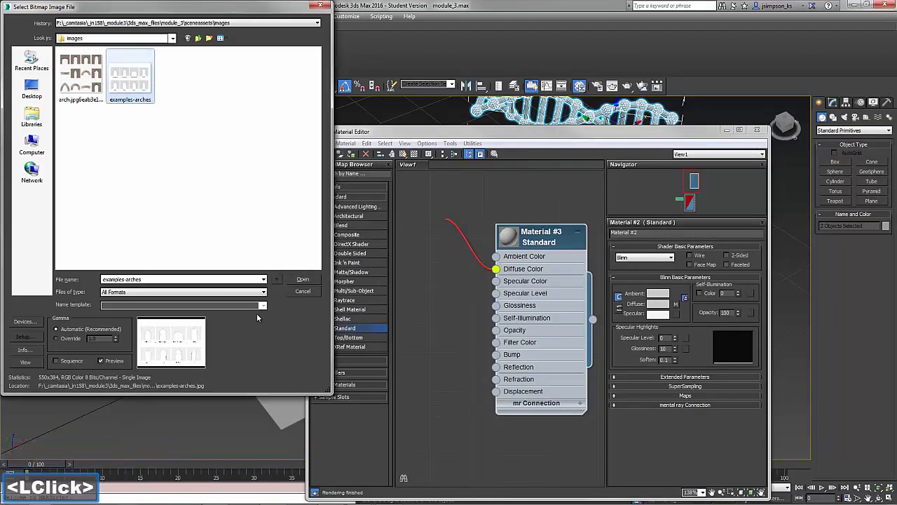
{"action": "left_click", "coordinate": [308, 279]}
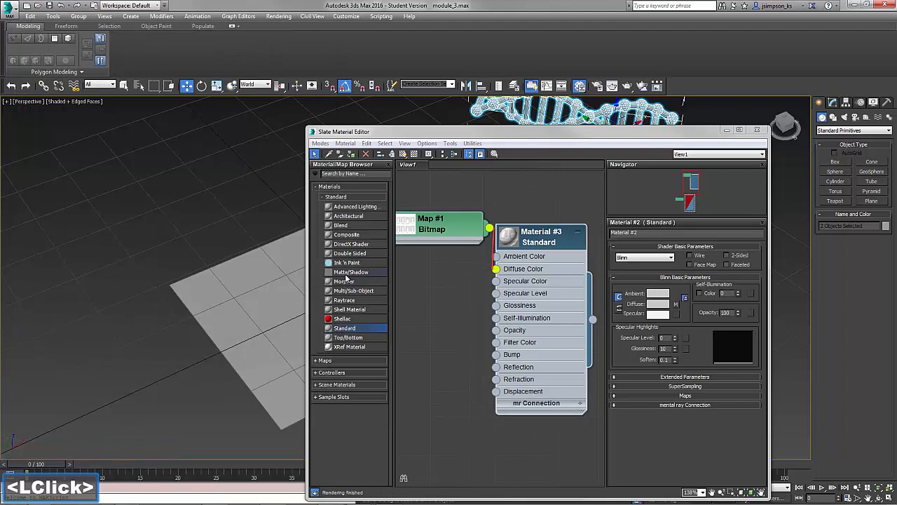
Enlarge the Material #3 preview, space the Bitmap and material nodes apart, and move the Slate Material Editor away from the plane.
{"action": "double_click", "coordinate": [505, 238]}
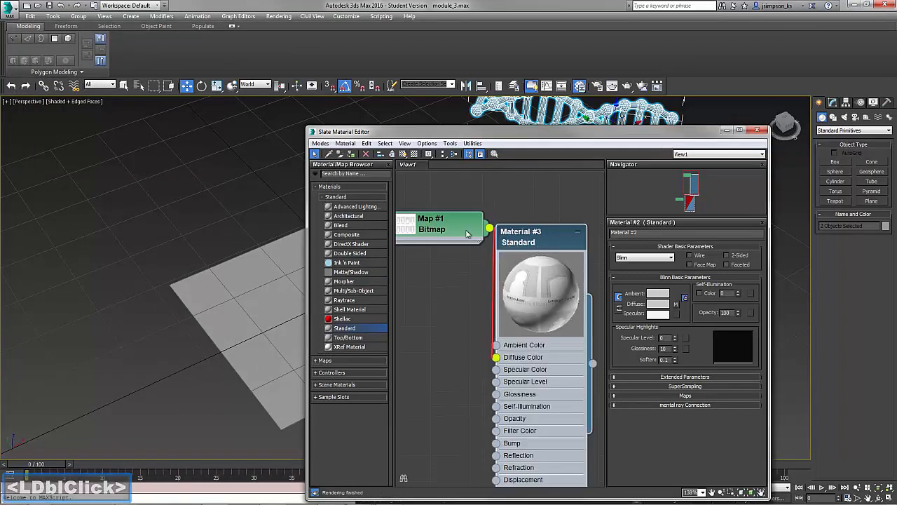
{"action": "left_click_drag", "start_coordinate": [450, 236], "coordinate": [412, 262]}
{"action": "left_click_drag", "start_coordinate": [513, 133], "coordinate": [594, 105]}
{"action": "left_click_drag", "start_coordinate": [587, 219], "coordinate": [612, 206]}
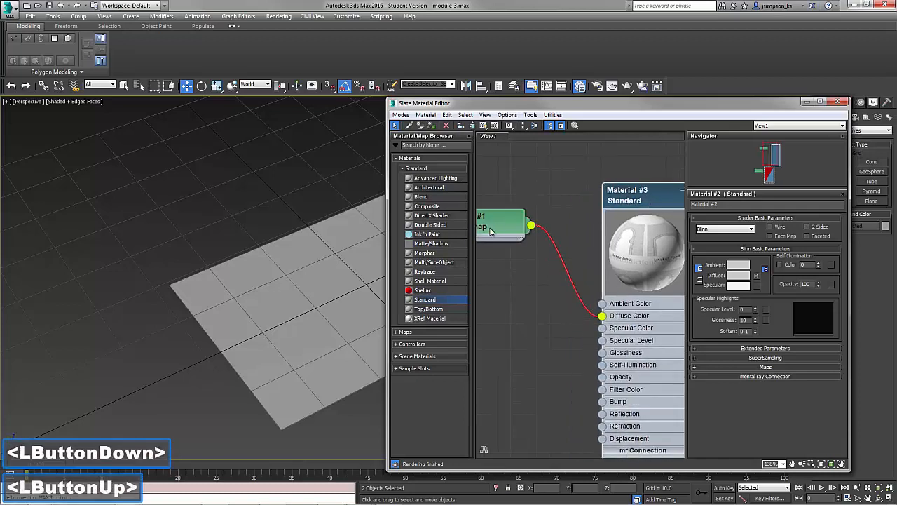
{"action": "left_click_drag", "start_coordinate": [492, 232], "coordinate": [480, 268]}
Apply Material #3 to the plane by wiring the material node's output to it in the viewport.
{"action": "scroll", "coordinate": [521, 268], "scroll_direction": "down", "scroll_amount": 5}
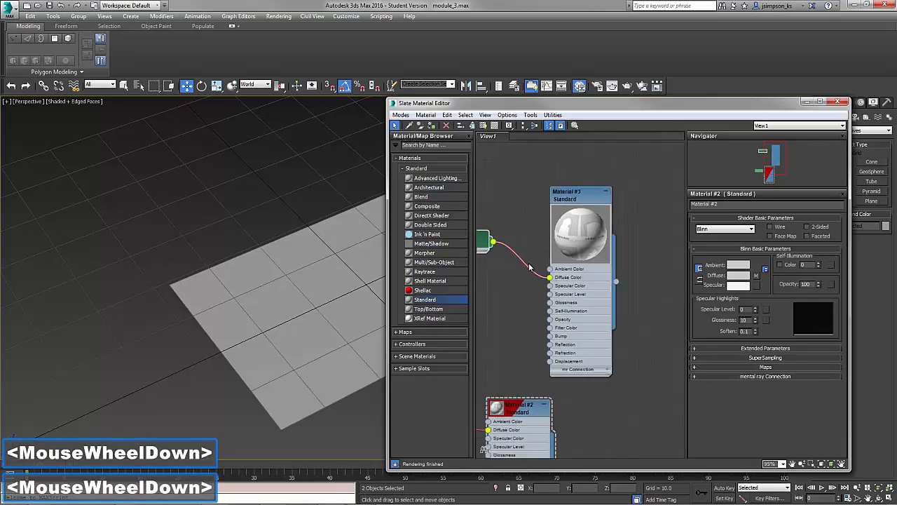
{"action": "mouse_move", "coordinate": [521, 267]}
{"action": "middle_mouse_down"}
{"action": "mouse_move", "coordinate": [495, 264]}
{"action": "mouse_move", "coordinate": [518, 263]}
{"action": "middle_mouse_up"}
{"action": "left_click_drag", "start_coordinate": [605, 278], "coordinate": [320, 312]}
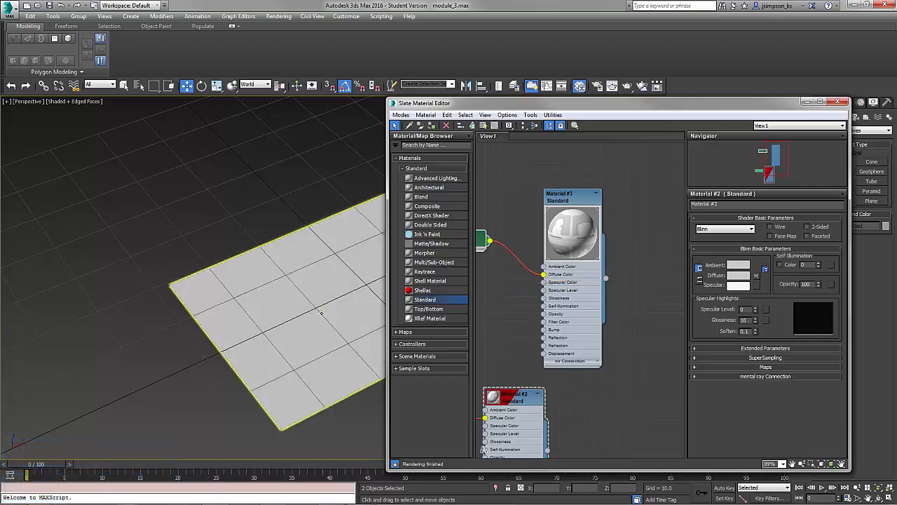
Open Material #3's parameters, assign it to the selected plane, show its shaded texture in the viewport and move the editor aside.
{"action": "double_click", "coordinate": [570, 197]}
{"action": "double_click", "coordinate": [566, 197]}
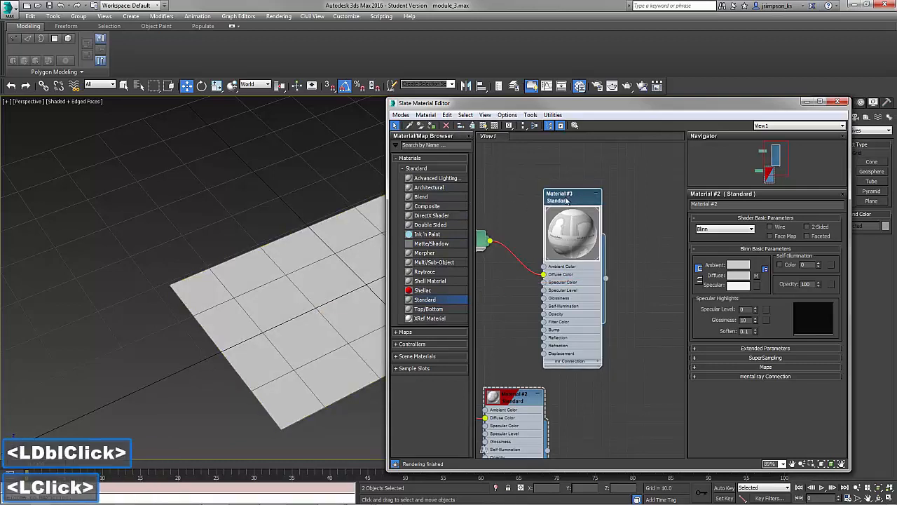
{"action": "left_click", "coordinate": [258, 302]}
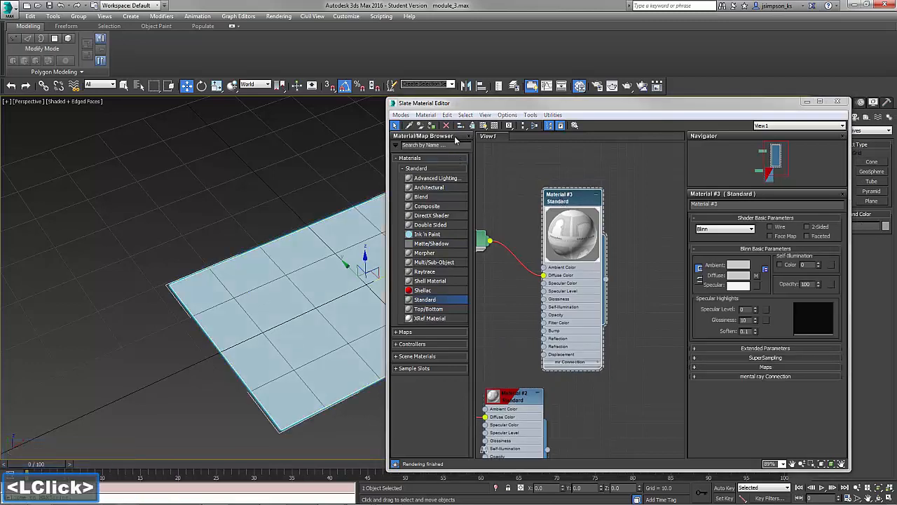
{"action": "left_click", "coordinate": [432, 126]}
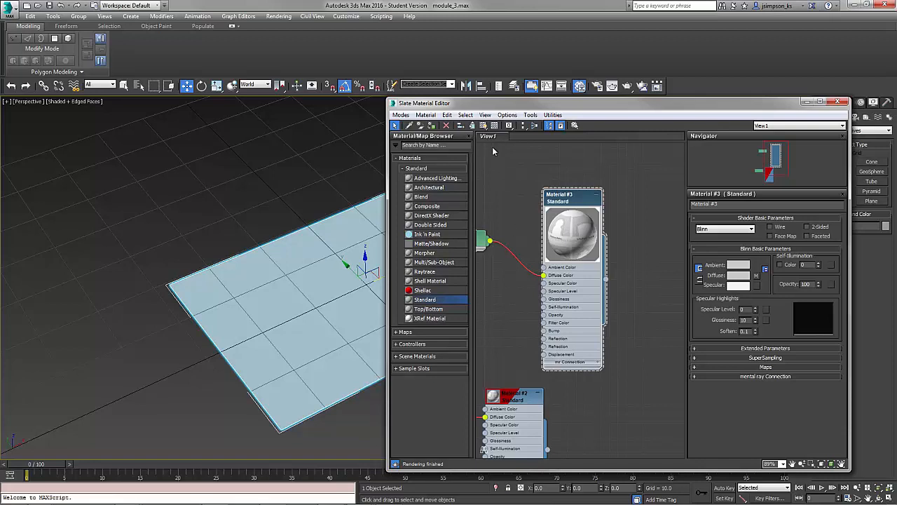
{"action": "left_click", "coordinate": [484, 126]}
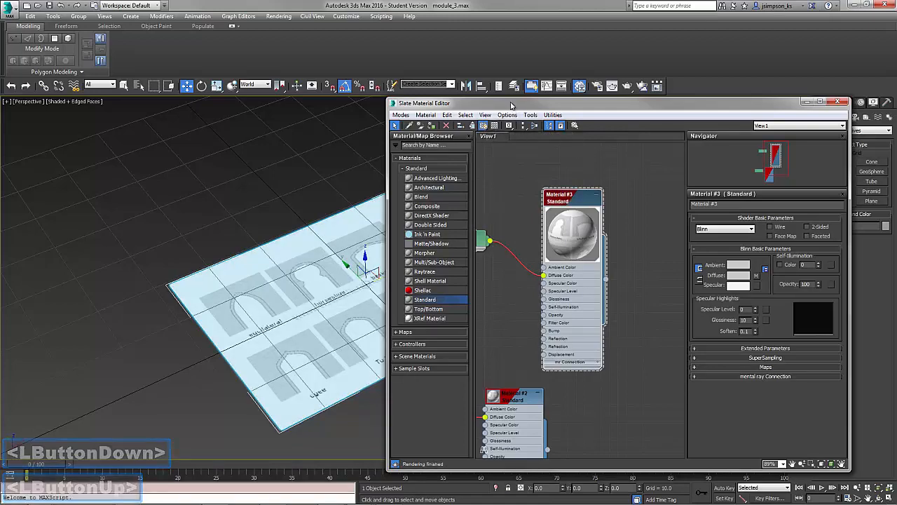
{"action": "left_click_drag", "start_coordinate": [511, 105], "coordinate": [896, 105]}
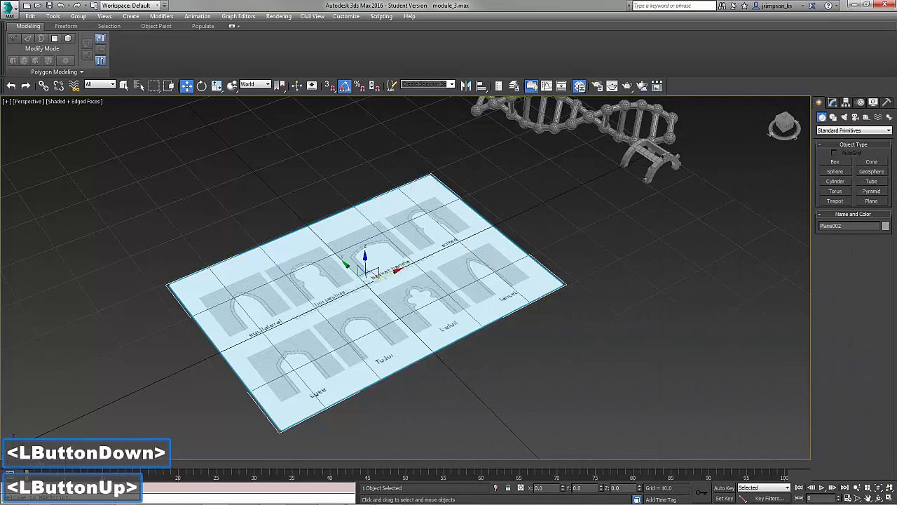
Inspect the textured arches plane from the top view and return to the home view.
{"action": "left_click", "coordinate": [783, 121]}
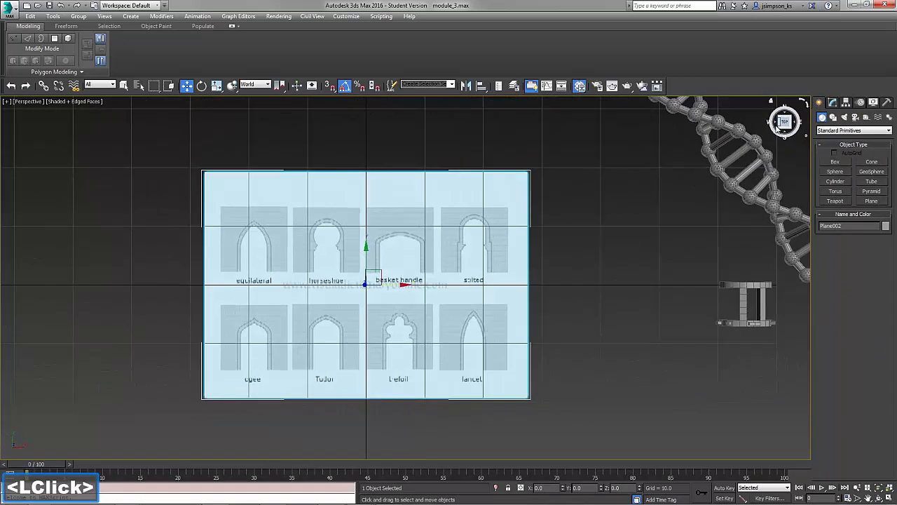
{"action": "scroll", "coordinate": [546, 278], "scroll_direction": "up", "scroll_amount": 3}
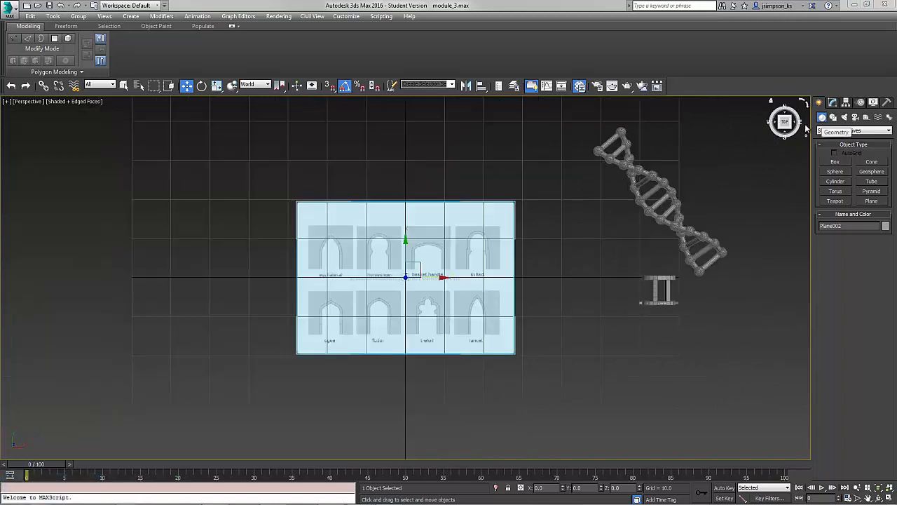
{"action": "left_click", "coordinate": [770, 103]}
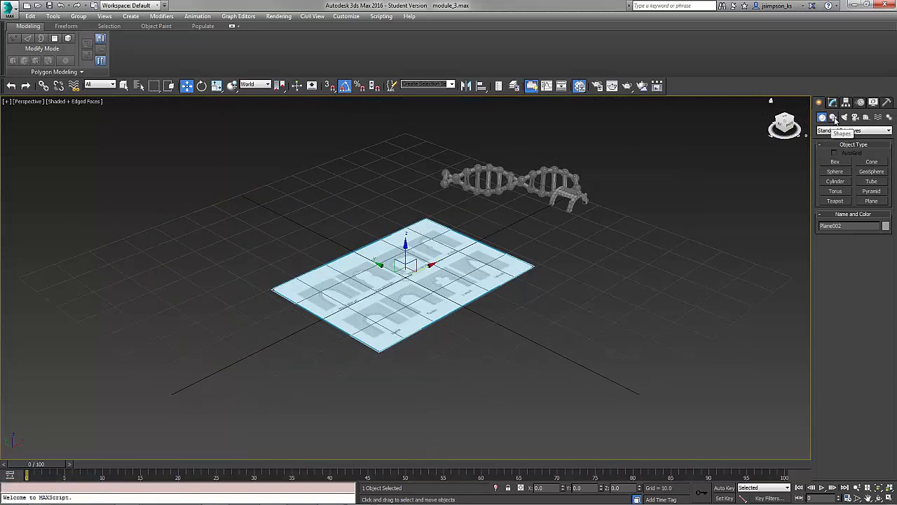
Draw a closed Line spline beside the plane with AutoGrid on, mixing straight corner segments and Bezier curves, and exit the tool.
{"action": "left_click", "coordinate": [834, 118]}
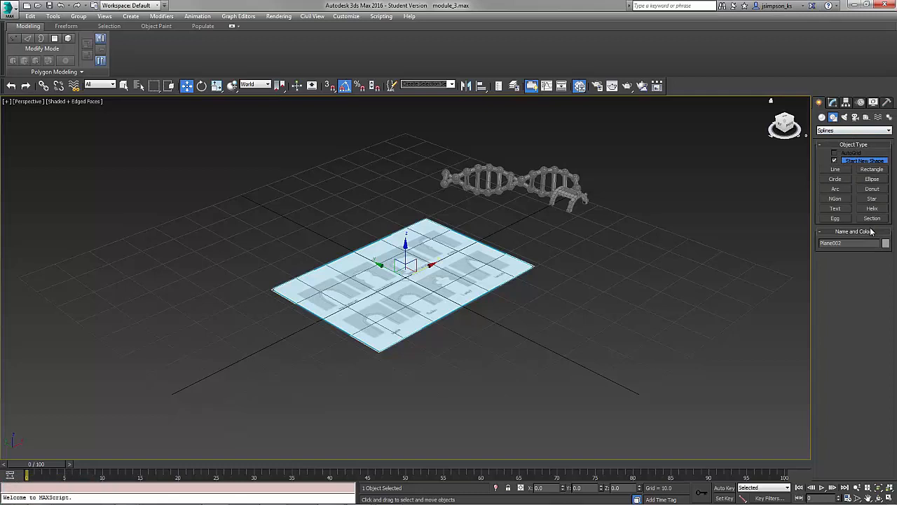
{"action": "left_click", "coordinate": [834, 170]}
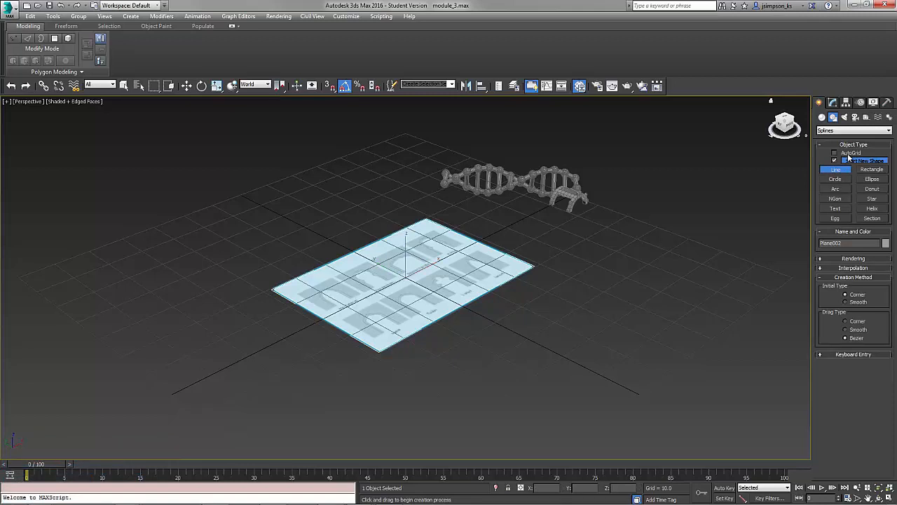
{"action": "left_click", "coordinate": [835, 153]}
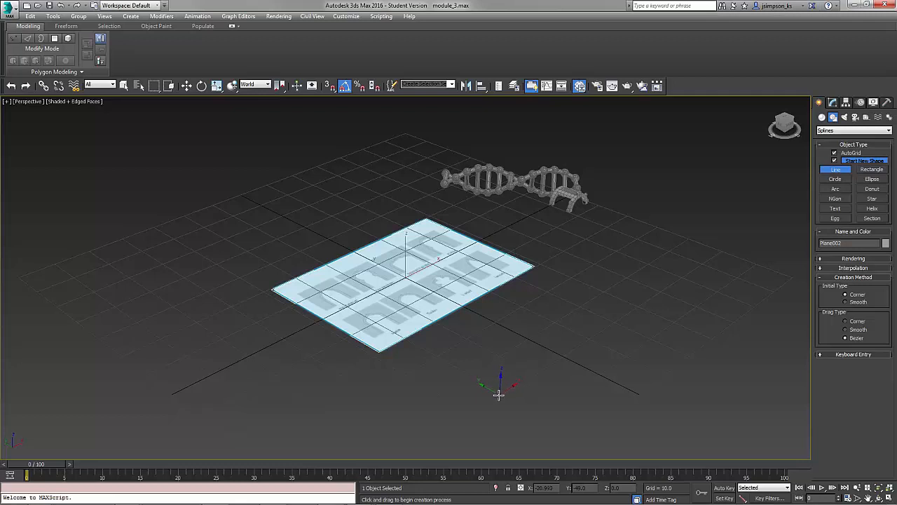
{"action": "left_click", "coordinate": [498, 394]}
{"action": "left_click", "coordinate": [520, 309]}
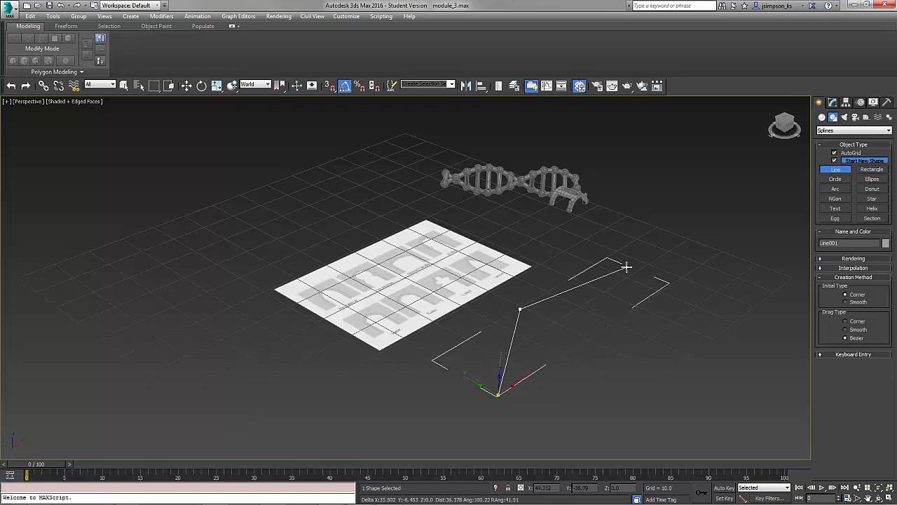
{"action": "left_click_drag", "start_coordinate": [626, 267], "coordinate": [716, 288]}
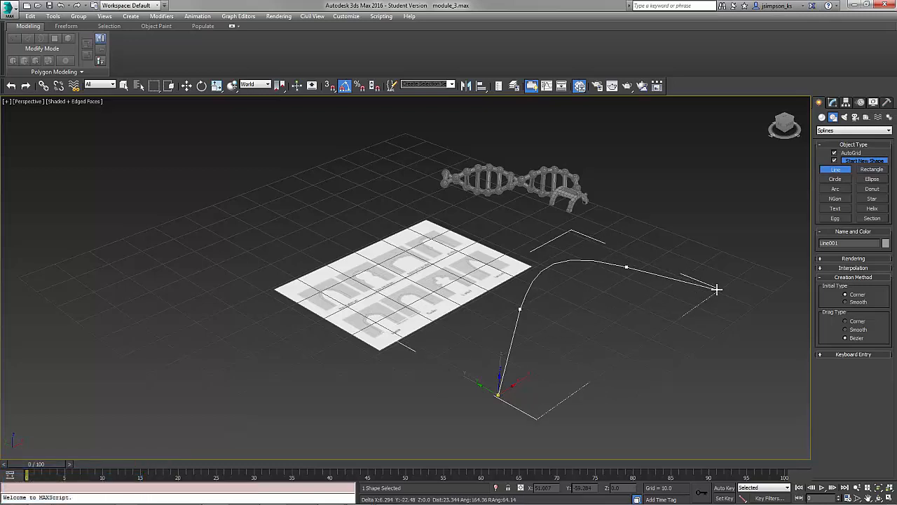
{"action": "left_click", "coordinate": [696, 324]}
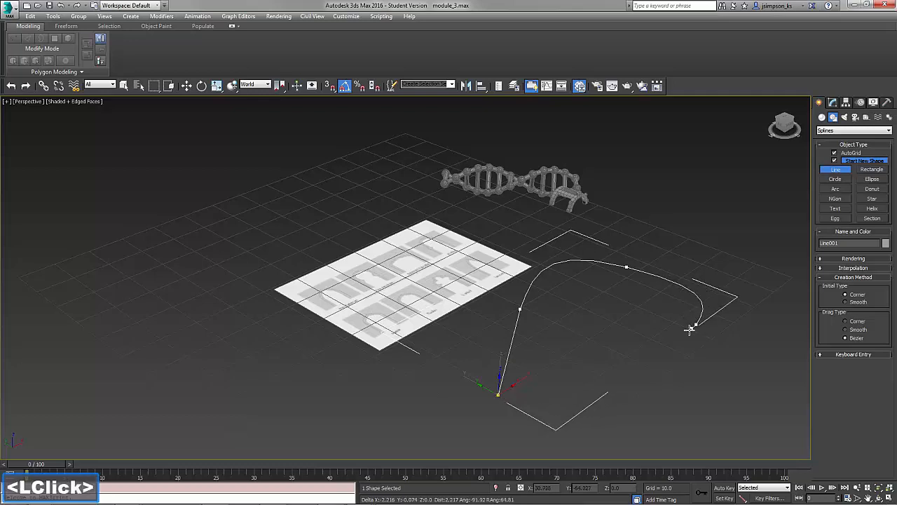
{"action": "left_click", "coordinate": [607, 395]}
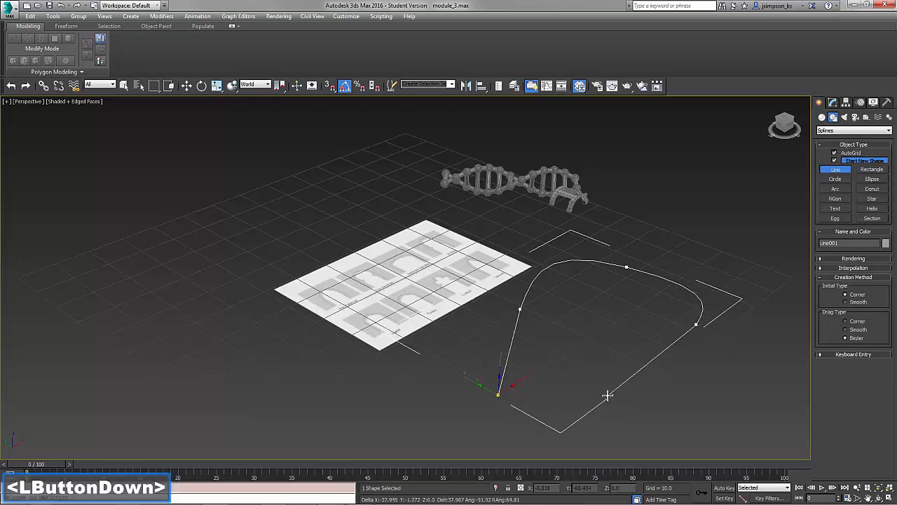
{"action": "left_click", "coordinate": [694, 439]}
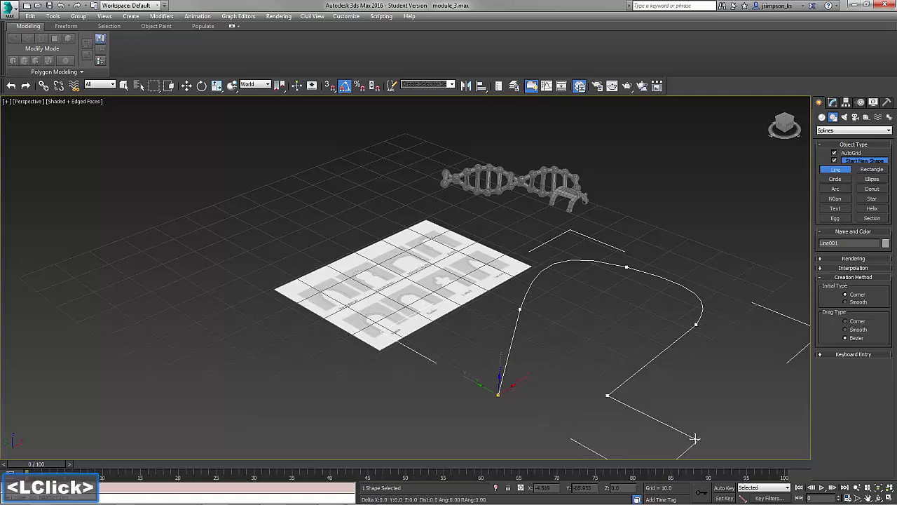
{"action": "left_click", "coordinate": [584, 442]}
{"action": "left_click_drag", "start_coordinate": [563, 384], "coordinate": [517, 387]}
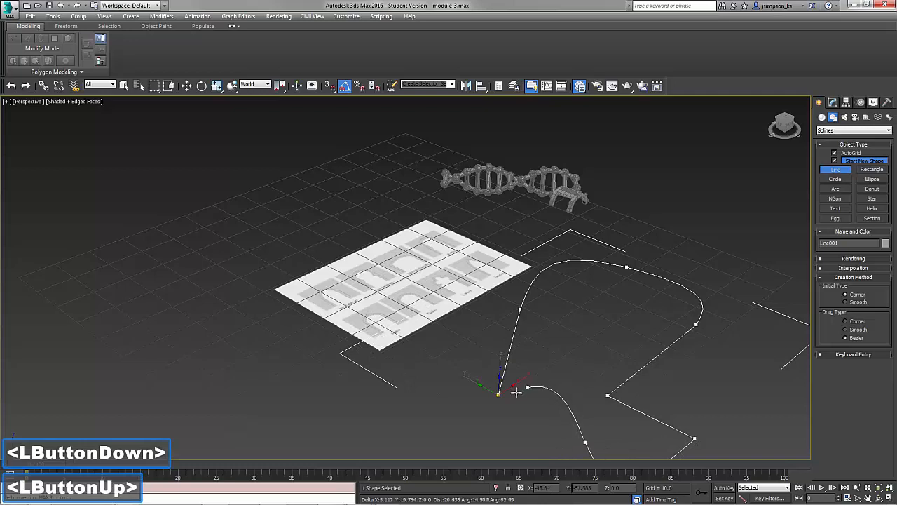
{"action": "left_click", "coordinate": [455, 424]}
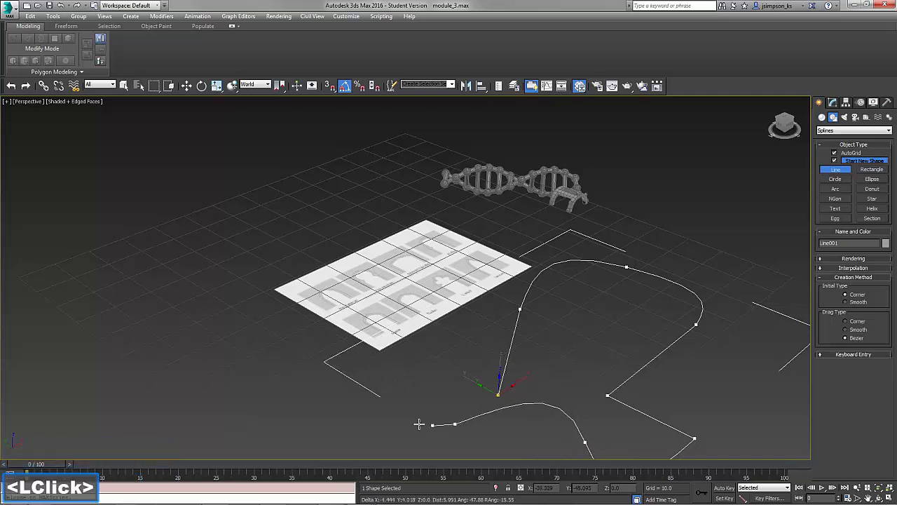
{"action": "left_click", "coordinate": [392, 365]}
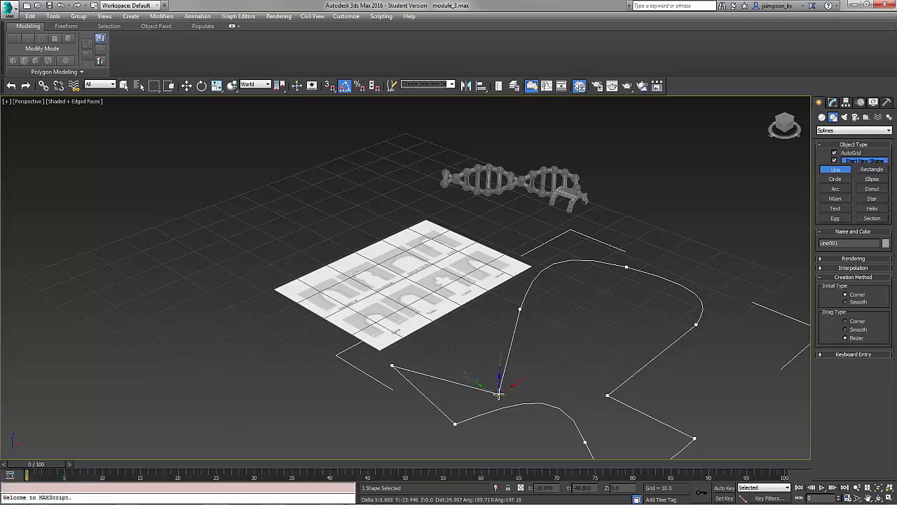
{"action": "left_click", "coordinate": [499, 393]}
{"action": "left_click", "coordinate": [440, 287]}
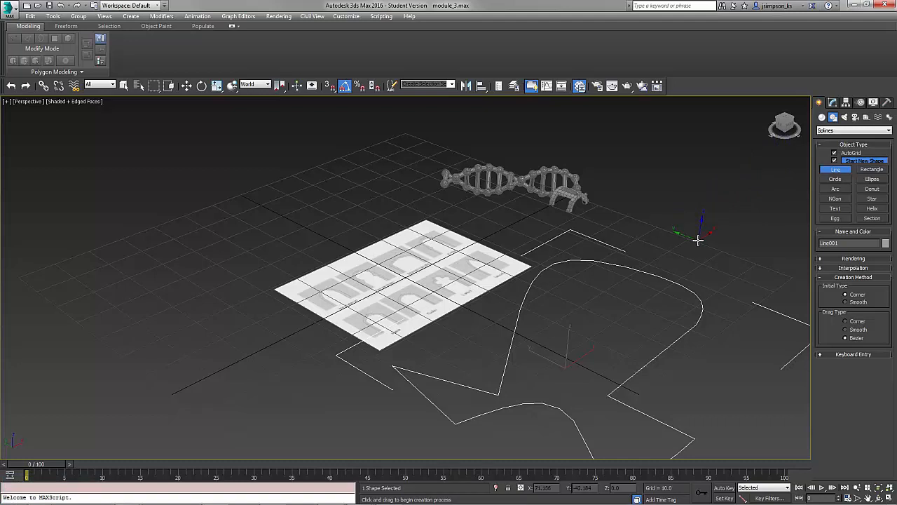
{"action": "key", "text": "q"}
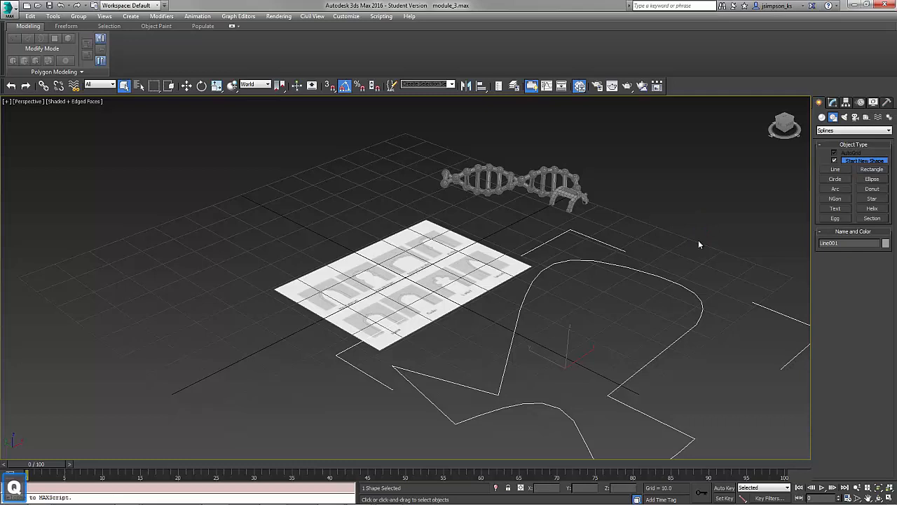
Expand the drawn line's sub-object levels, show its vertices, and select individual segments at Segment level.
{"action": "left_click", "coordinate": [833, 103]}
{"action": "middle_click_drag", "start_coordinate": [623, 384], "coordinate": [596, 340]}
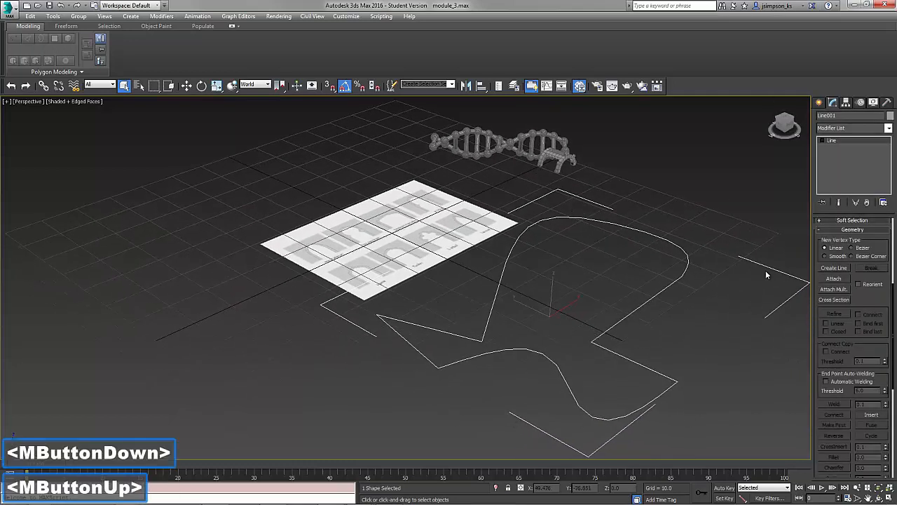
{"action": "left_click", "coordinate": [824, 140]}
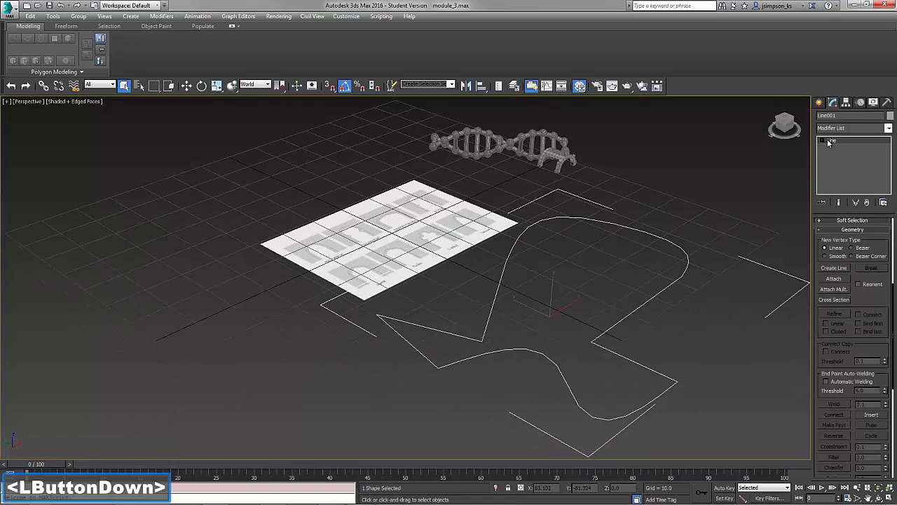
{"action": "left_click", "coordinate": [841, 150]}
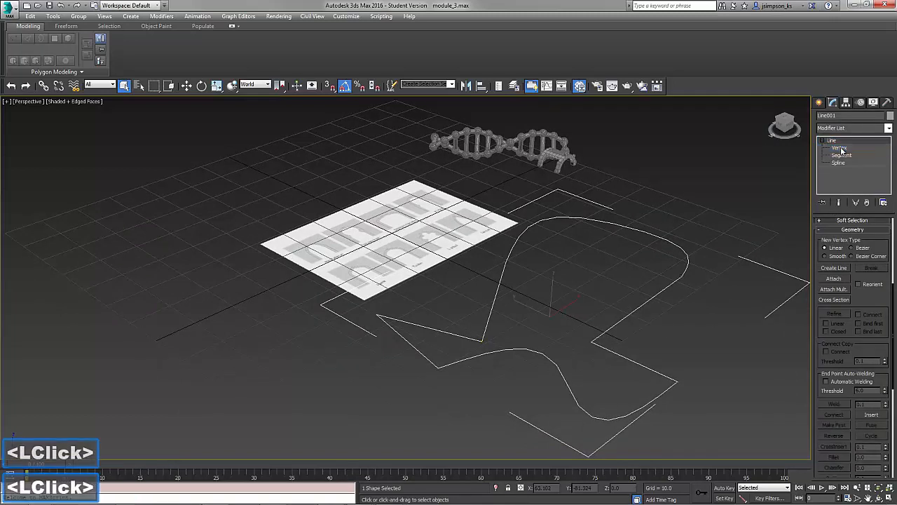
{"action": "left_click", "coordinate": [834, 151]}
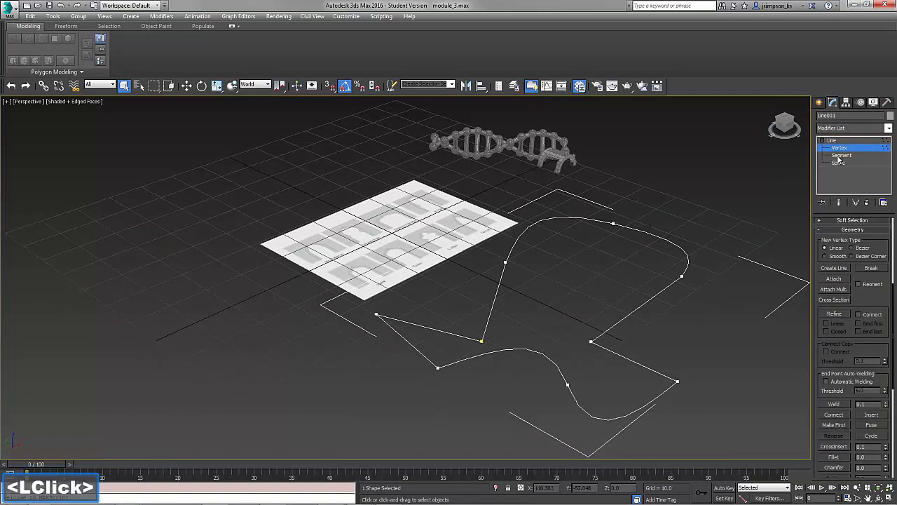
{"action": "left_click", "coordinate": [839, 156]}
{"action": "left_click", "coordinate": [685, 256]}
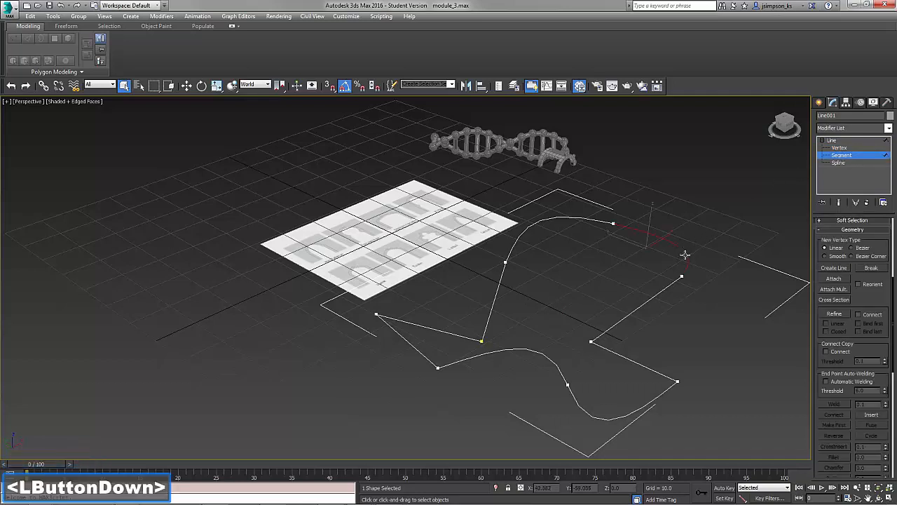
{"action": "left_click", "coordinate": [646, 300]}
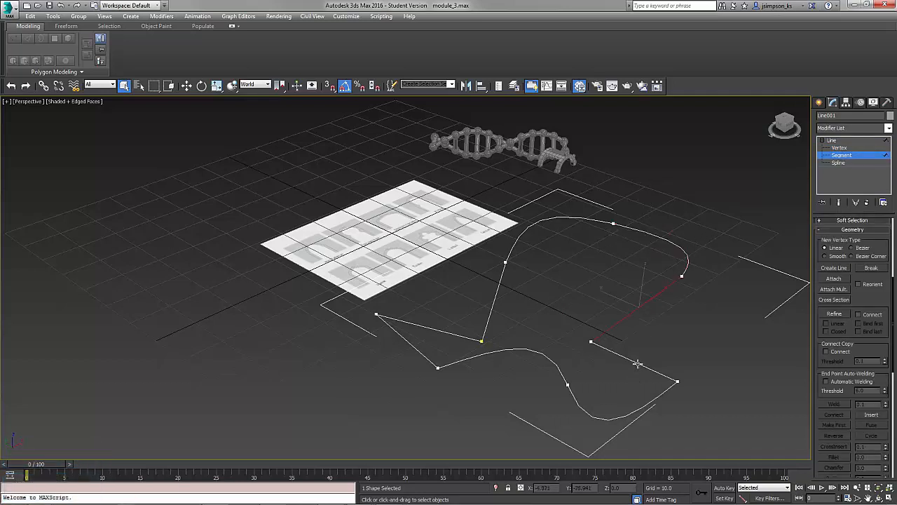
{"action": "left_click", "coordinate": [635, 365]}
Switch to Spline level, review its geometry tools and select the entire closed spline.
{"action": "left_click", "coordinate": [839, 163]}
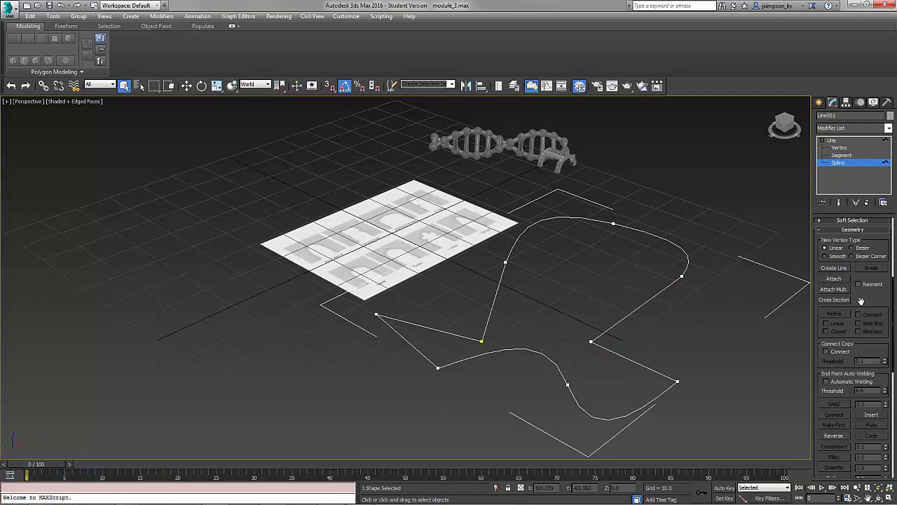
{"action": "left_click_drag", "start_coordinate": [861, 300], "coordinate": [860, 218]}
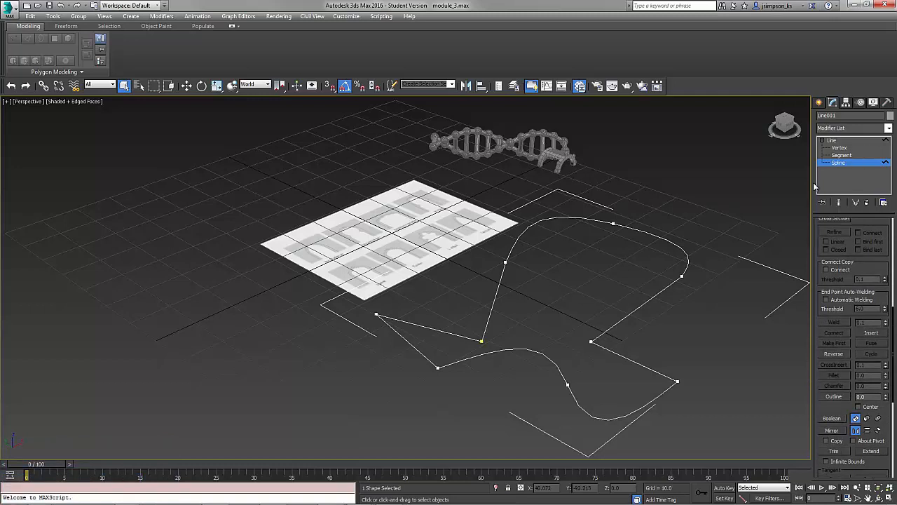
{"action": "left_click", "coordinate": [657, 285]}
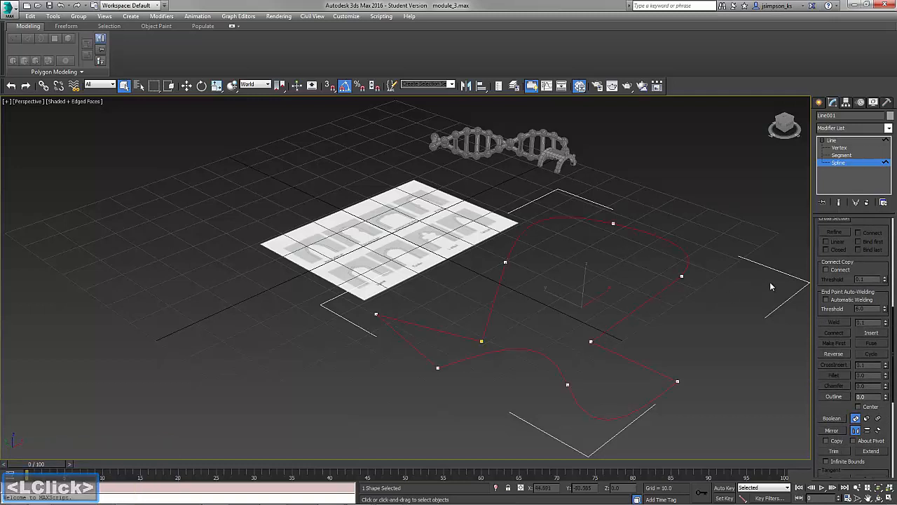
At Vertex level, round the practice line's inward corner between the two straight segments with Fillet and exit the tool.
{"action": "left_click", "coordinate": [839, 148]}
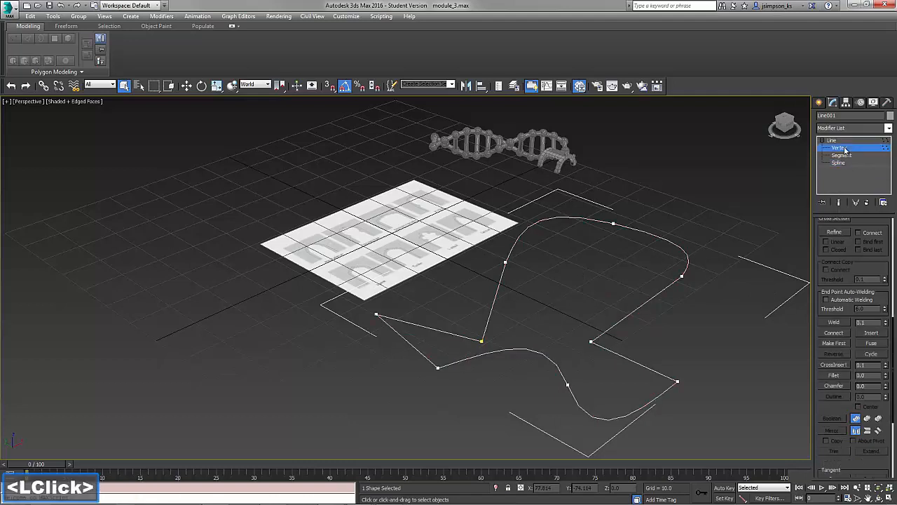
{"action": "left_click", "coordinate": [591, 342]}
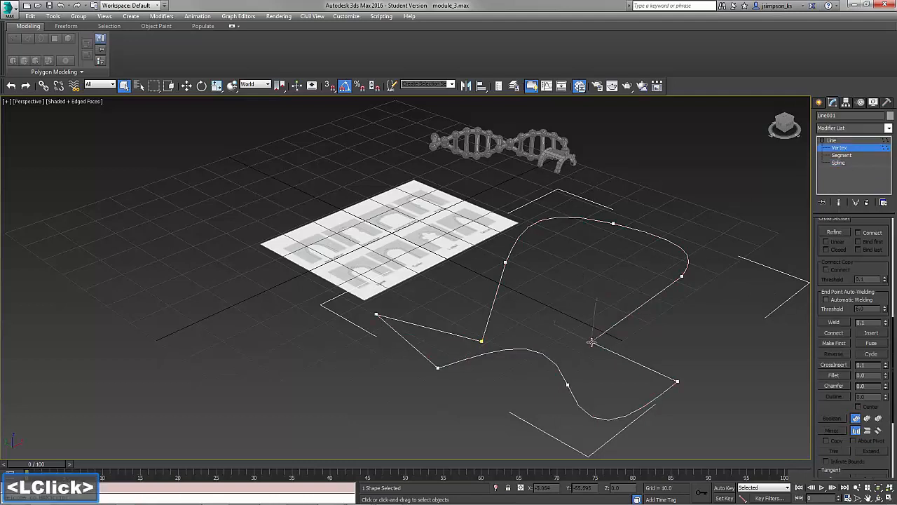
{"action": "left_click", "coordinate": [834, 375]}
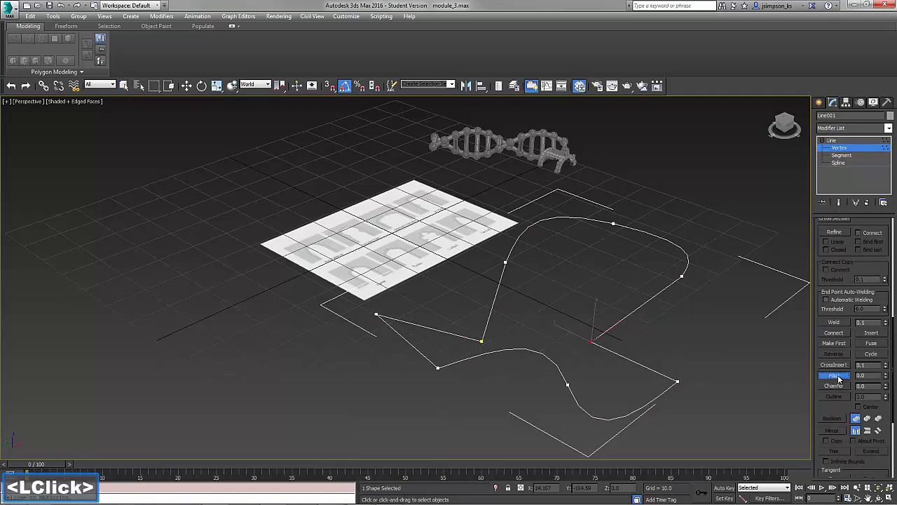
{"action": "left_click_drag", "start_coordinate": [594, 341], "coordinate": [594, 341]}
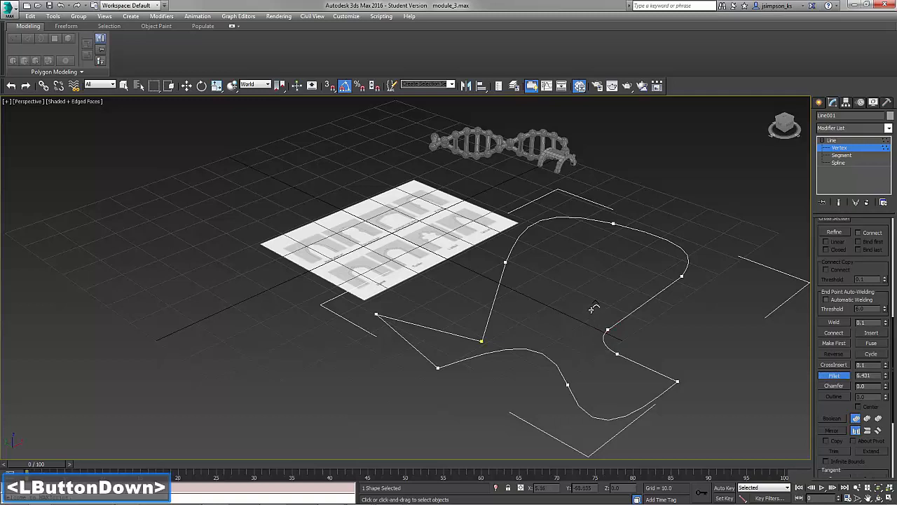
{"action": "left_click_drag", "start_coordinate": [593, 309], "coordinate": [595, 277]}
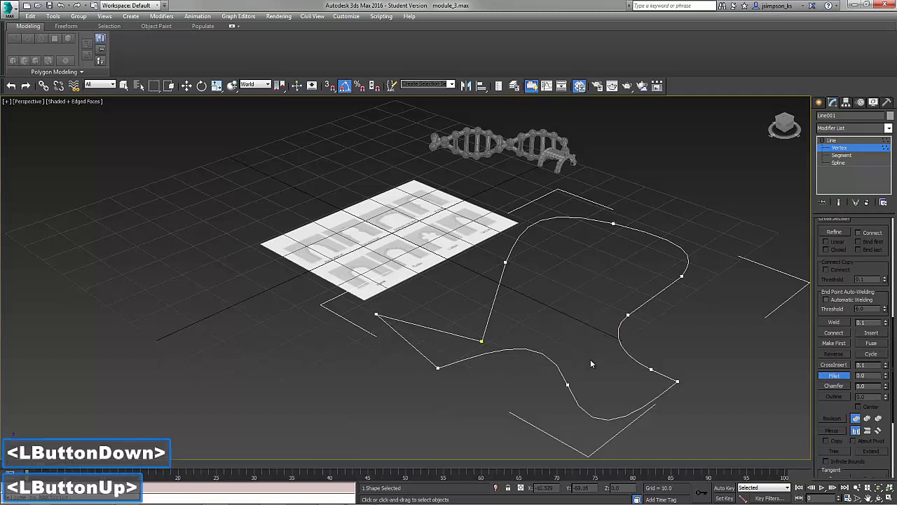
{"action": "right_click", "coordinate": [737, 350]}
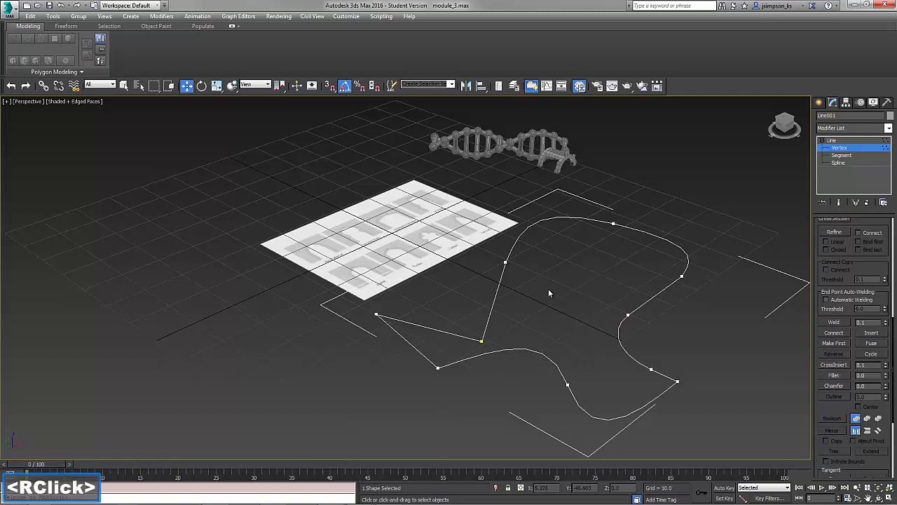
Move the practice line's first vertex about 11 units along Y toward the plane and leave vertex editing.
{"action": "left_click", "coordinate": [482, 341]}
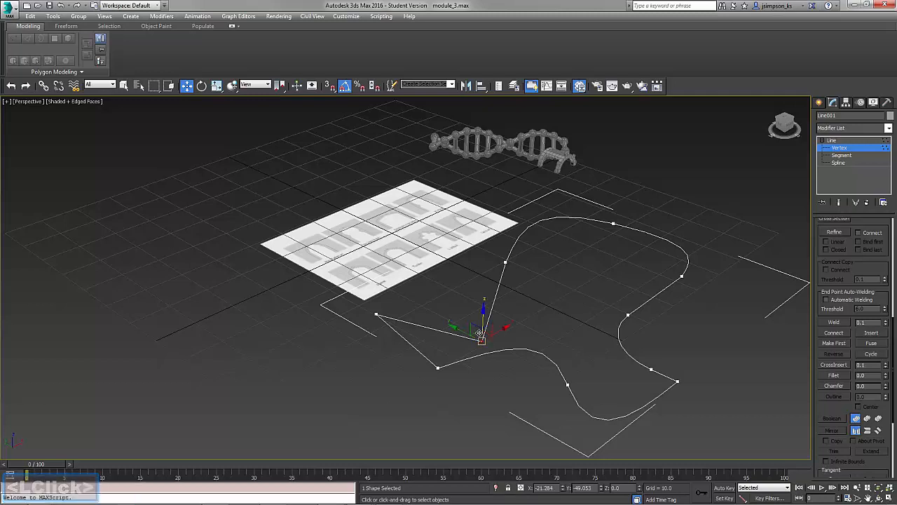
{"action": "left_click_drag", "start_coordinate": [467, 333], "coordinate": [440, 304]}
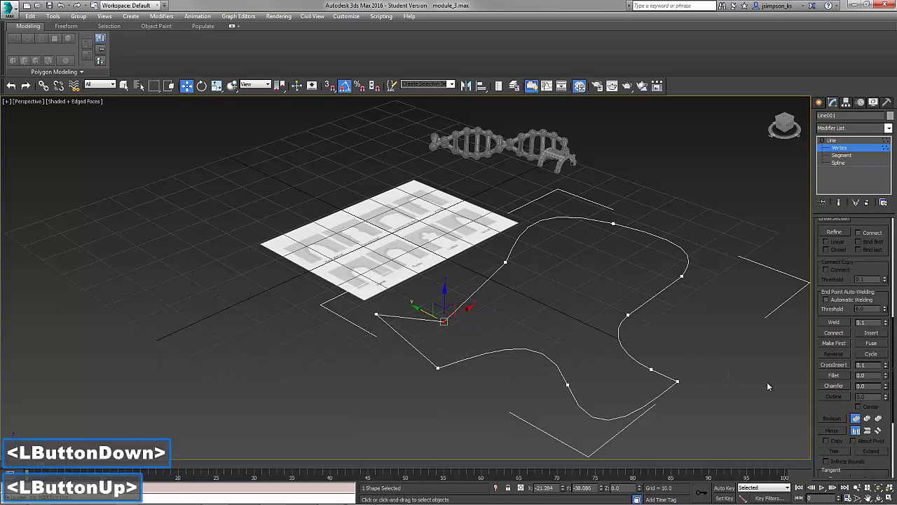
{"action": "left_click", "coordinate": [838, 142]}
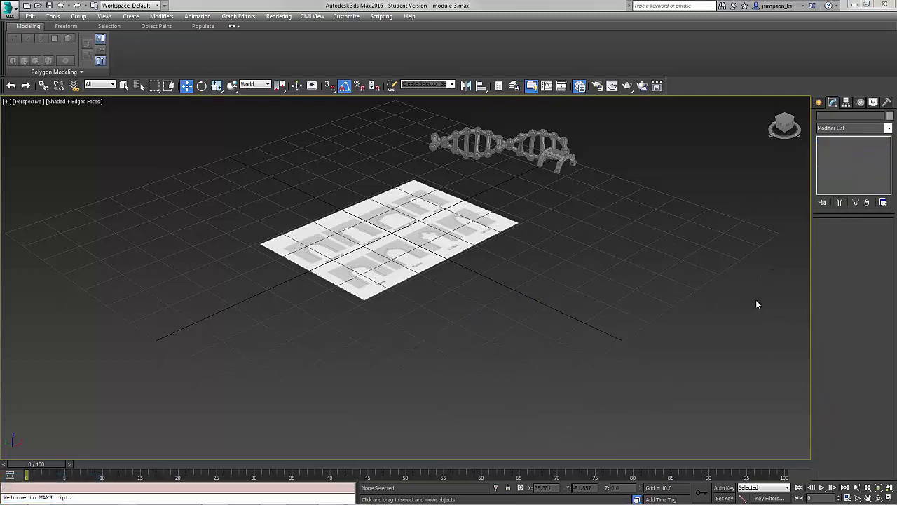
Stand the arches plane upright by rotating it 90 degrees about X, working in the front view on the Tudor arch.
{"action": "left_click", "coordinate": [786, 126]}
{"action": "middle_click_drag", "start_coordinate": [322, 154], "coordinate": [392, 259]}
{"action": "left_click", "coordinate": [368, 343]}
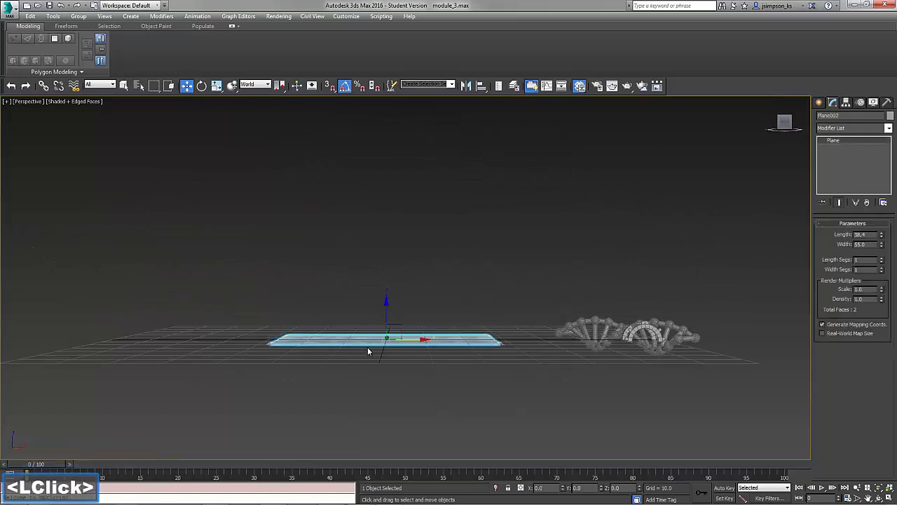
{"action": "key", "text": "e"}
{"action": "left_click_drag", "start_coordinate": [384, 312], "coordinate": [384, 353]}
{"action": "middle_click_drag", "start_coordinate": [346, 314], "coordinate": [389, 281]}
{"action": "middle_click_drag", "start_coordinate": [389, 280], "coordinate": [390, 231], "text": "ctrl+alt"}
{"action": "middle_click_drag", "start_coordinate": [459, 309], "coordinate": [332, 306]}
{"action": "middle_click_drag", "start_coordinate": [399, 307], "coordinate": [374, 316]}
{"action": "middle_click", "coordinate": [374, 316]}
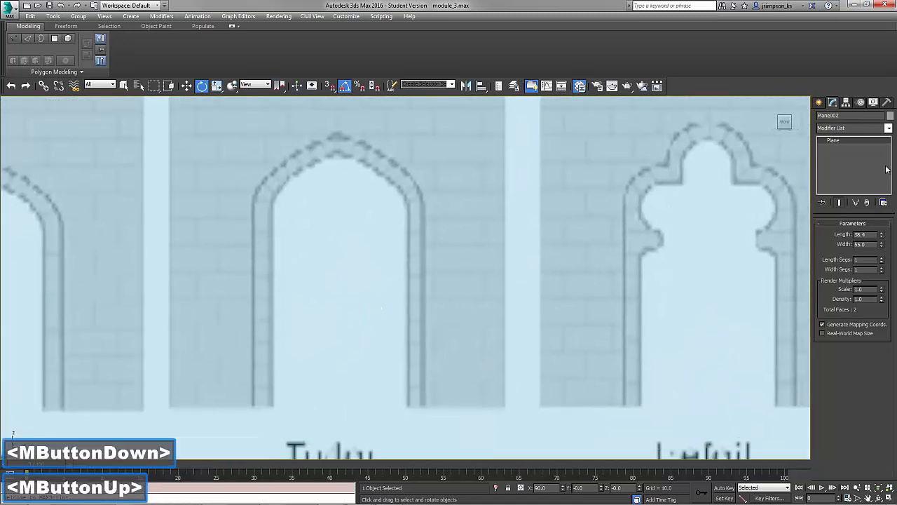
Trace the Tudor arch's inner edge with a Line spline of straight segments on AutoGrid, from the left base over the peak to the right base.
{"action": "left_click", "coordinate": [819, 103]}
{"action": "left_click", "coordinate": [832, 117]}
{"action": "left_click", "coordinate": [835, 169]}
{"action": "left_click", "coordinate": [272, 407]}
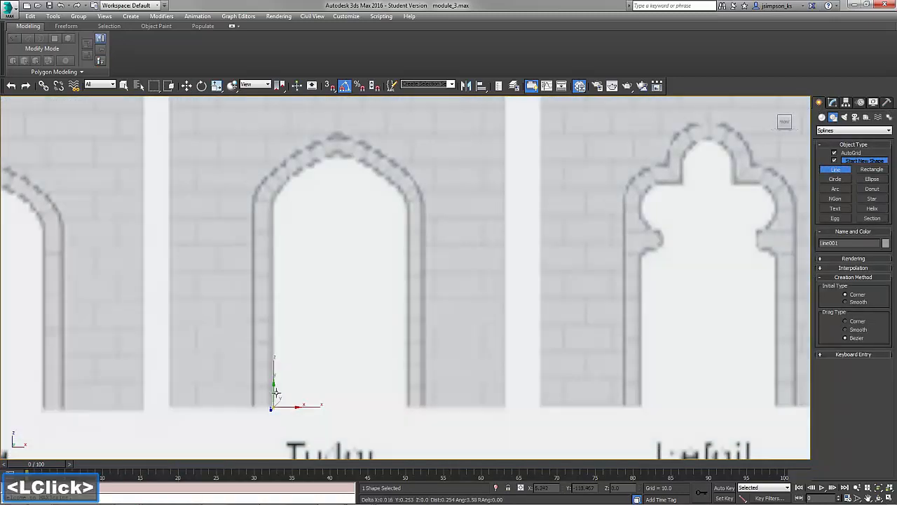
{"action": "left_click", "coordinate": [274, 202], "text": "shift"}
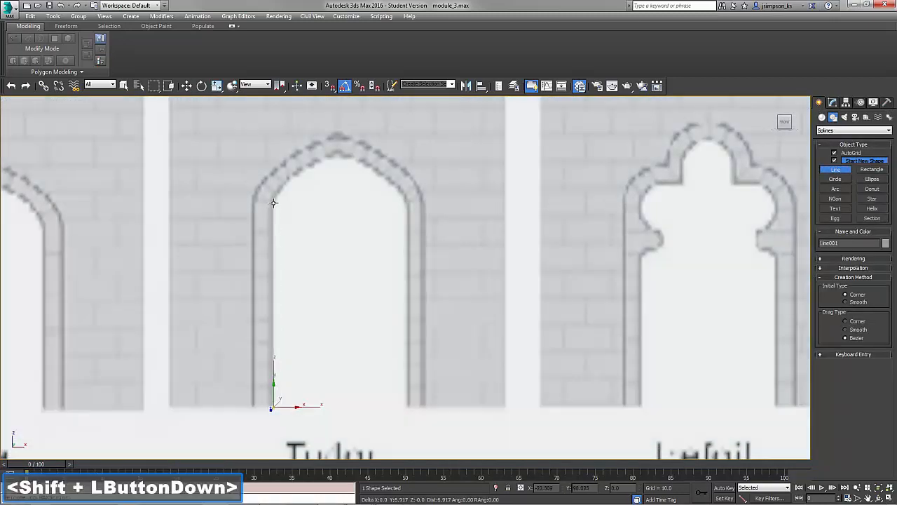
{"action": "left_click", "coordinate": [336, 152]}
{"action": "left_click", "coordinate": [406, 202]}
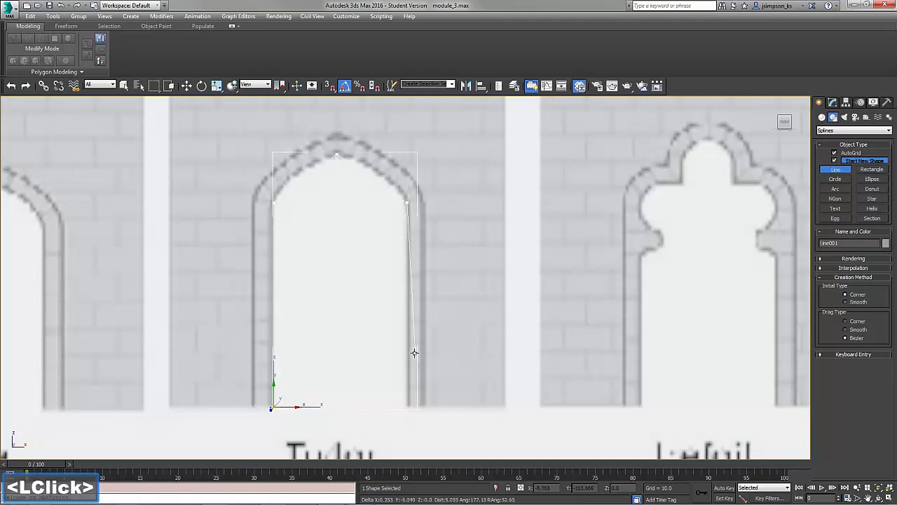
{"action": "left_click", "coordinate": [404, 407], "text": "shift"}
Continue the line along the Tudor arch's outer edge with straight segments, close the spline at its start point and exit the Line tool.
{"action": "left_click", "coordinate": [424, 408], "text": "shift"}
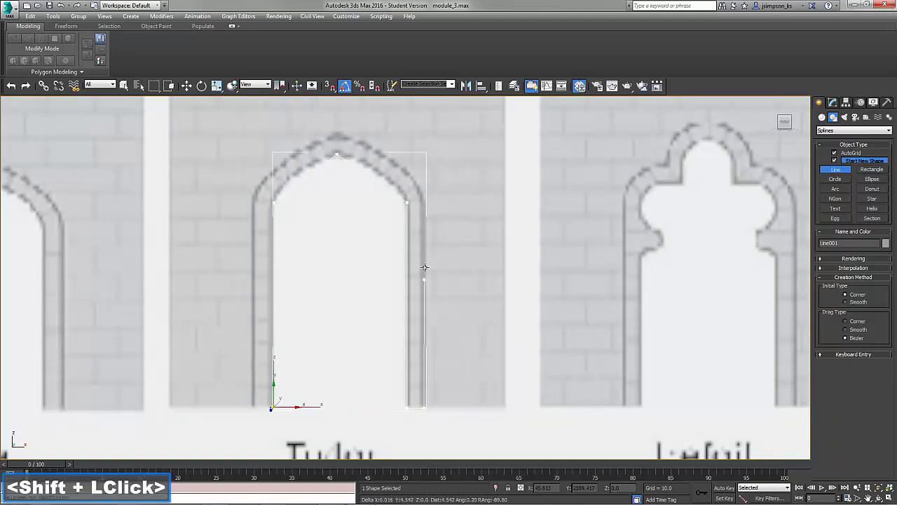
{"action": "left_click", "coordinate": [424, 202], "text": "shift"}
{"action": "left_click", "coordinate": [337, 132]}
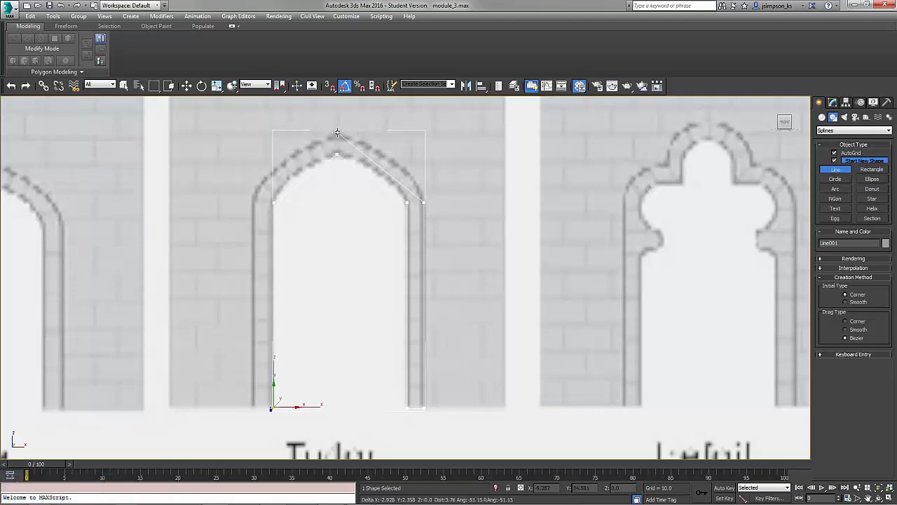
{"action": "left_click", "coordinate": [272, 173]}
{"action": "left_click", "coordinate": [253, 202]}
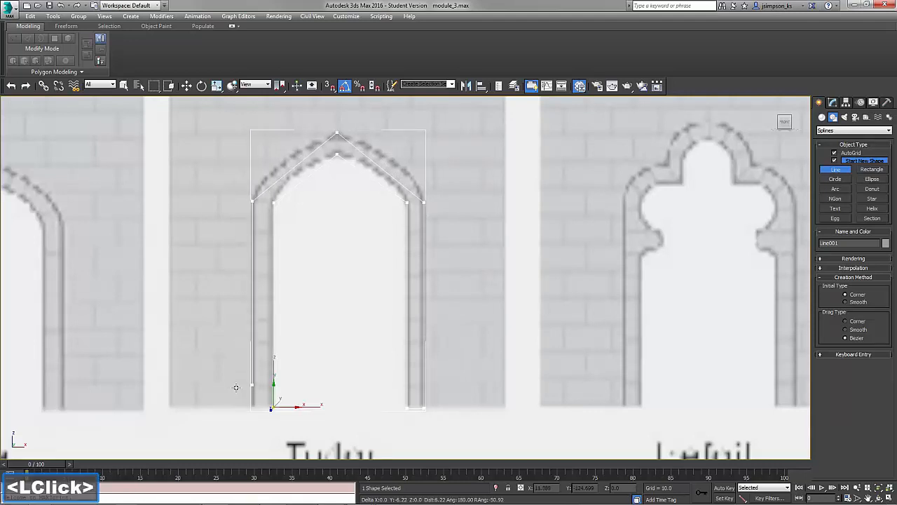
{"action": "left_click", "coordinate": [246, 409], "text": "shift"}
{"action": "left_click", "coordinate": [272, 408]}
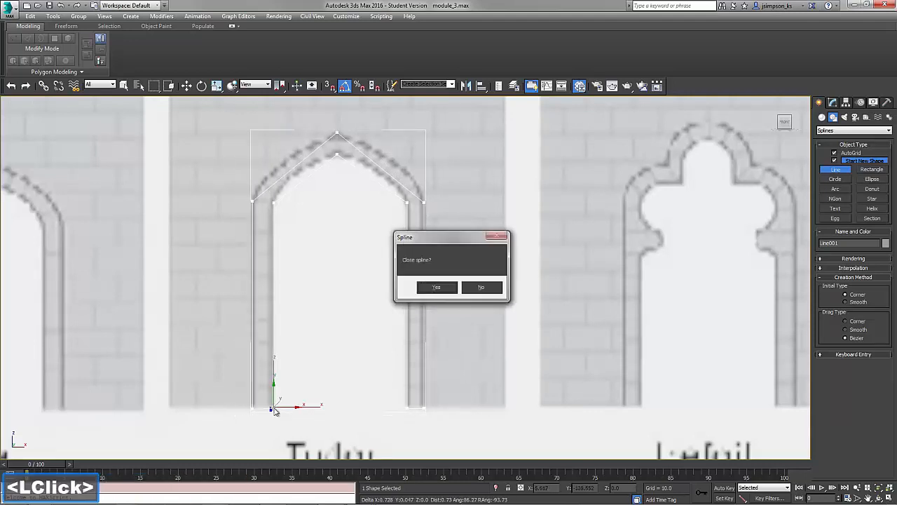
{"action": "left_click", "coordinate": [443, 285]}
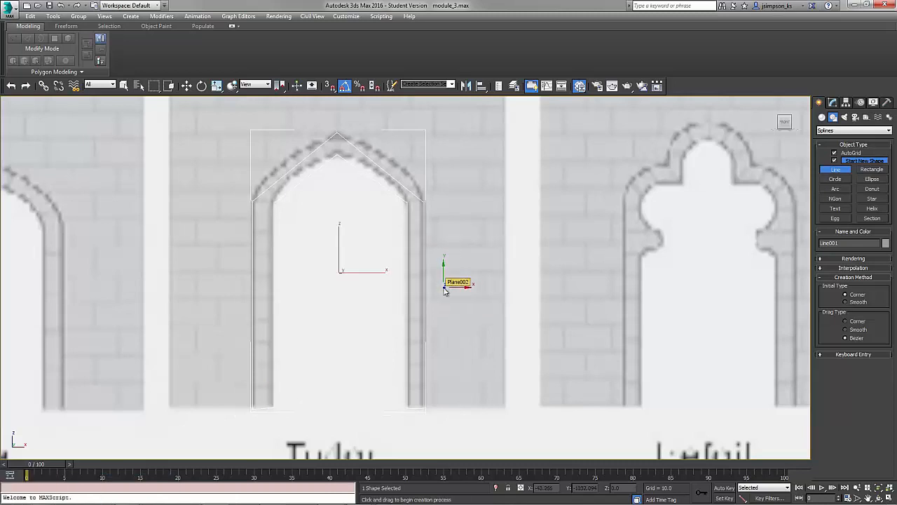
{"action": "right_click", "coordinate": [485, 213]}
{"action": "key", "text": "e"}
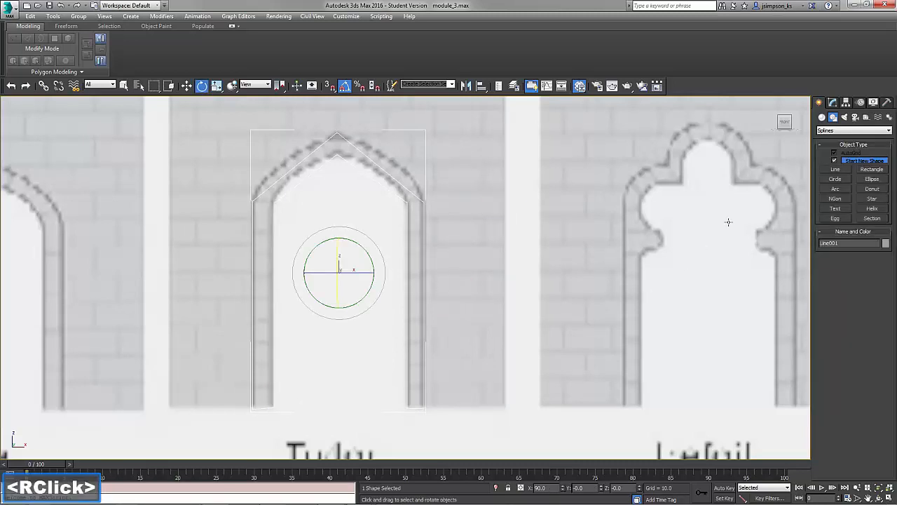
Fillet the inner and outer peak vertices of the Tudor outline together and raise the resulting vertices slightly to match the image.
{"action": "left_click", "coordinate": [833, 103]}
{"action": "left_click_drag", "start_coordinate": [849, 270], "coordinate": [846, 483]}
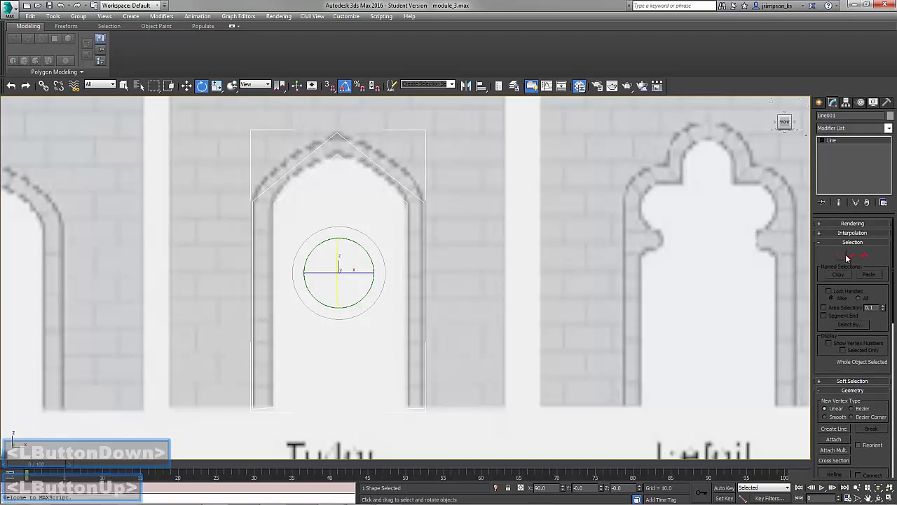
{"action": "left_click", "coordinate": [841, 255]}
{"action": "left_click_drag", "start_coordinate": [849, 413], "coordinate": [849, 248]}
{"action": "left_click", "coordinate": [834, 453]}
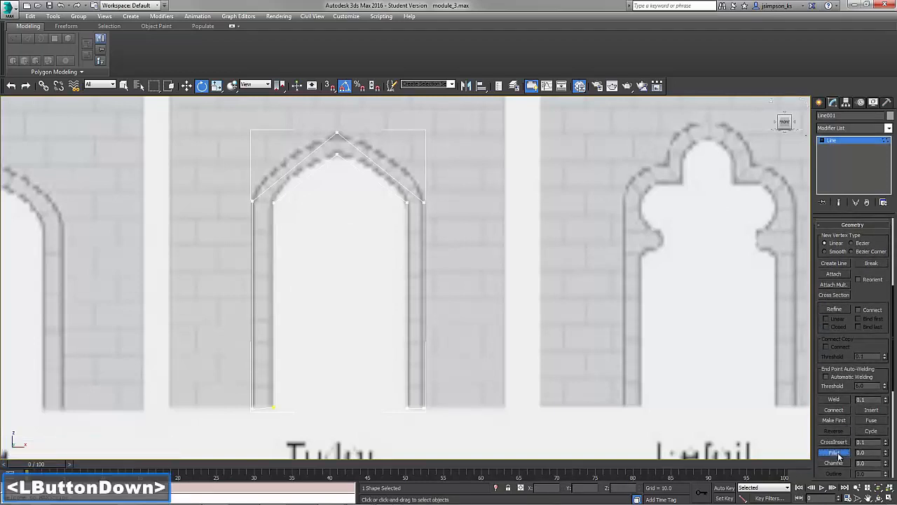
{"action": "left_click", "coordinate": [338, 132], "text": "ctrl"}
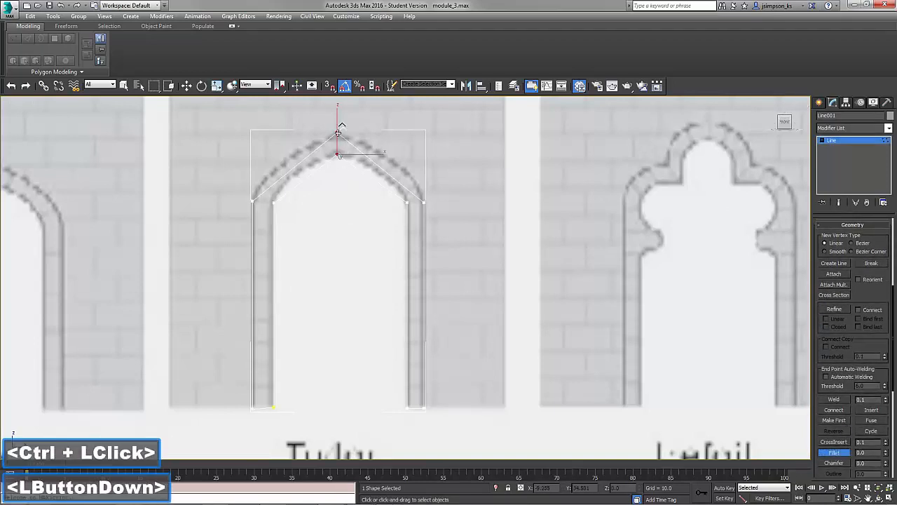
{"action": "left_click_drag", "start_coordinate": [338, 132], "coordinate": [382, 197]}
{"action": "right_click", "coordinate": [286, 128]}
{"action": "left_click_drag", "start_coordinate": [361, 146], "coordinate": [361, 138]}
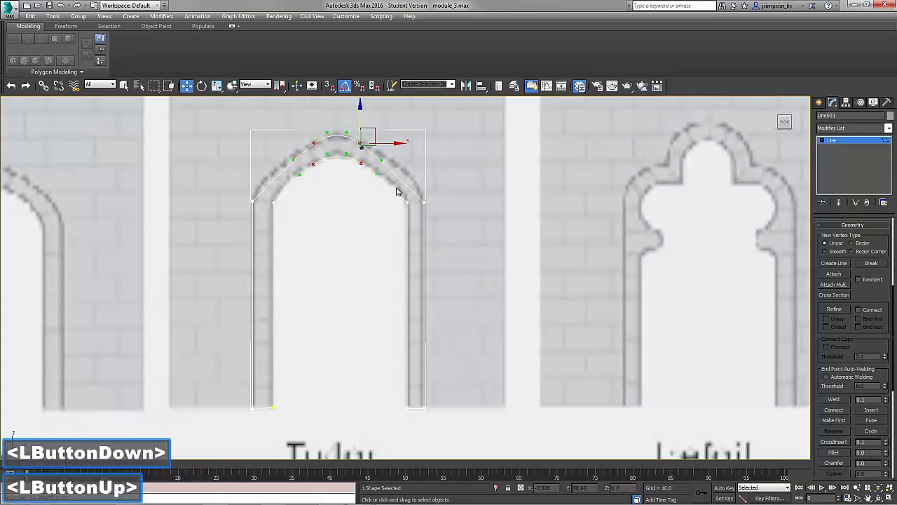
Fillet the four shoulder vertices where the jambs meet the arch, shift the resulting vertices up to fit the image and deselect them.
{"action": "left_click", "coordinate": [834, 452]}
{"action": "left_click_drag", "start_coordinate": [220, 176], "coordinate": [459, 266]}
{"action": "left_click_drag", "start_coordinate": [404, 207], "coordinate": [408, 201]}
{"action": "right_click", "coordinate": [368, 218]}
{"action": "left_click_drag", "start_coordinate": [188, 173], "coordinate": [448, 238]}
{"action": "left_click_drag", "start_coordinate": [274, 190], "coordinate": [274, 180]}
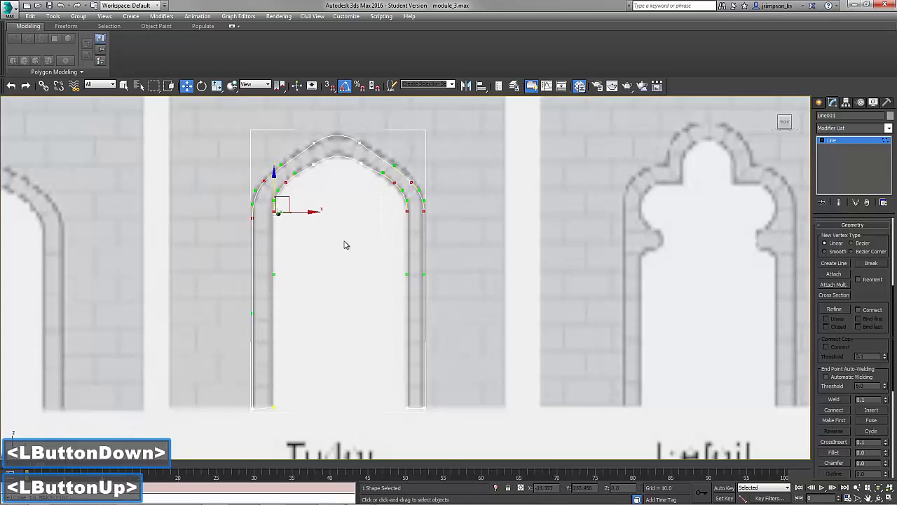
{"action": "left_click", "coordinate": [352, 245]}
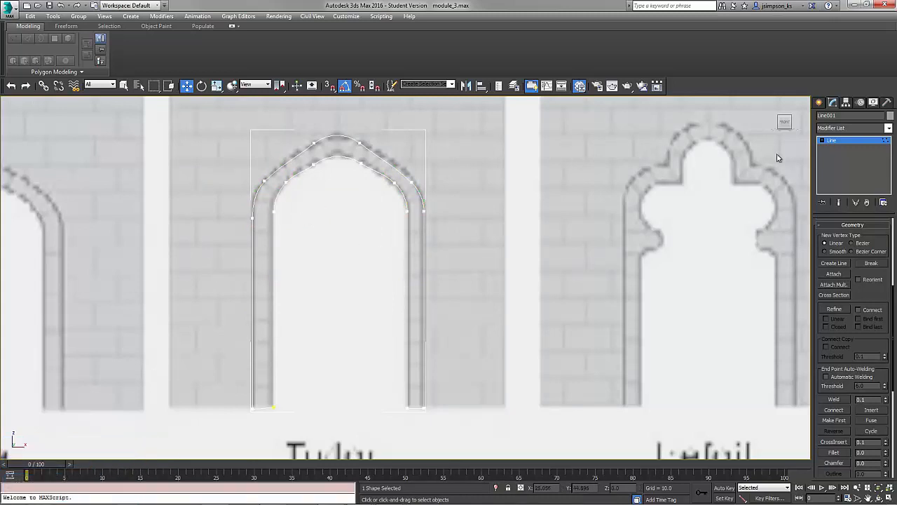
Leave vertex editing and add a Shell modifier to the Tudor outline with inner amount 1.11 and outer amount 1.28.
{"action": "left_click", "coordinate": [821, 140]}
{"action": "left_click", "coordinate": [832, 147]}
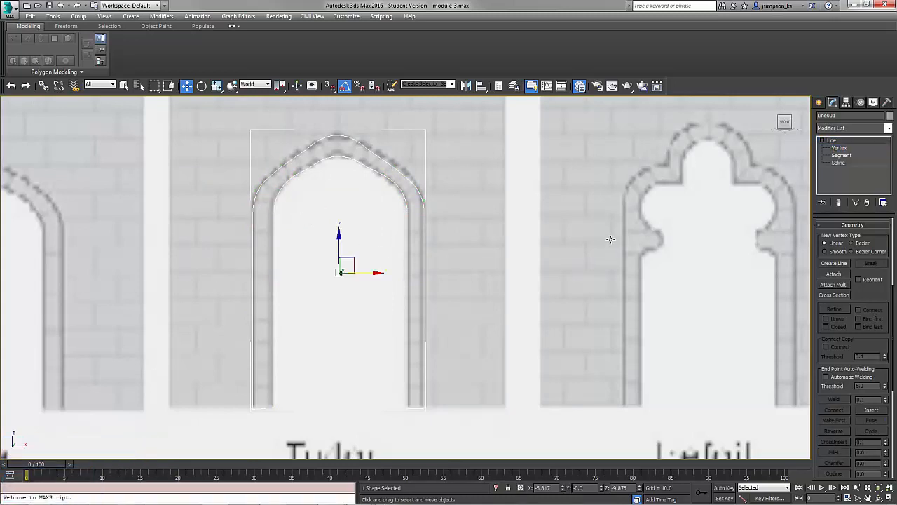
{"action": "middle_click_drag", "start_coordinate": [586, 235], "coordinate": [670, 238], "text": "alt"}
{"action": "left_click", "coordinate": [845, 127]}
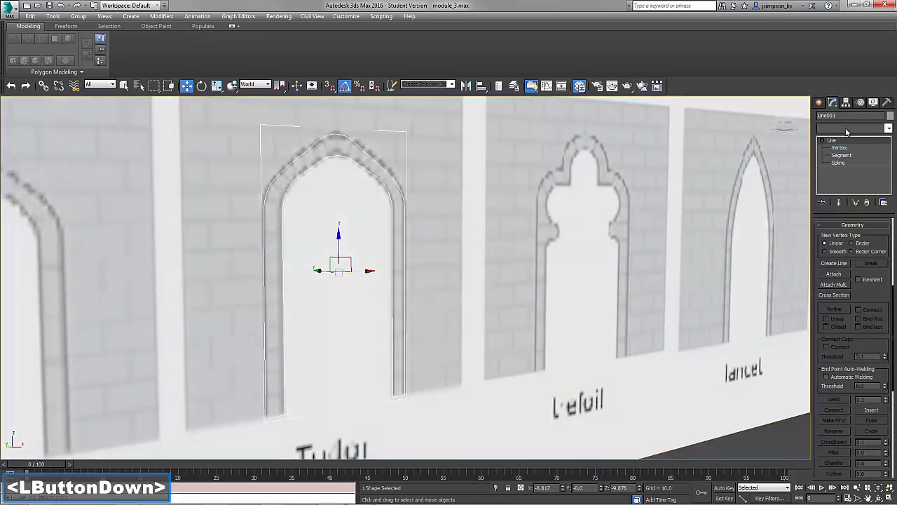
{"action": "scroll", "coordinate": [835, 240], "scroll_direction": "down", "scroll_amount": 20}
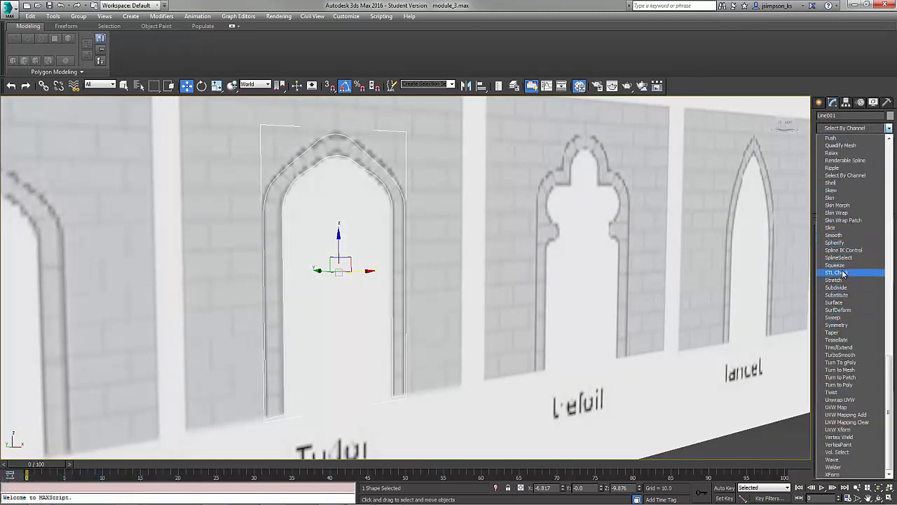
{"action": "left_click", "coordinate": [831, 184]}
{"action": "middle_click_drag", "start_coordinate": [472, 236], "coordinate": [501, 235], "text": "alt"}
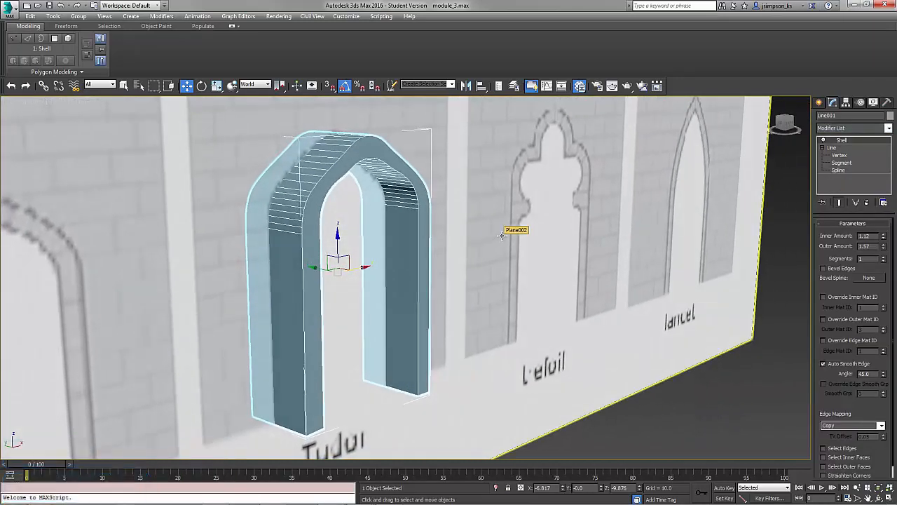
{"action": "left_click", "coordinate": [752, 60]}
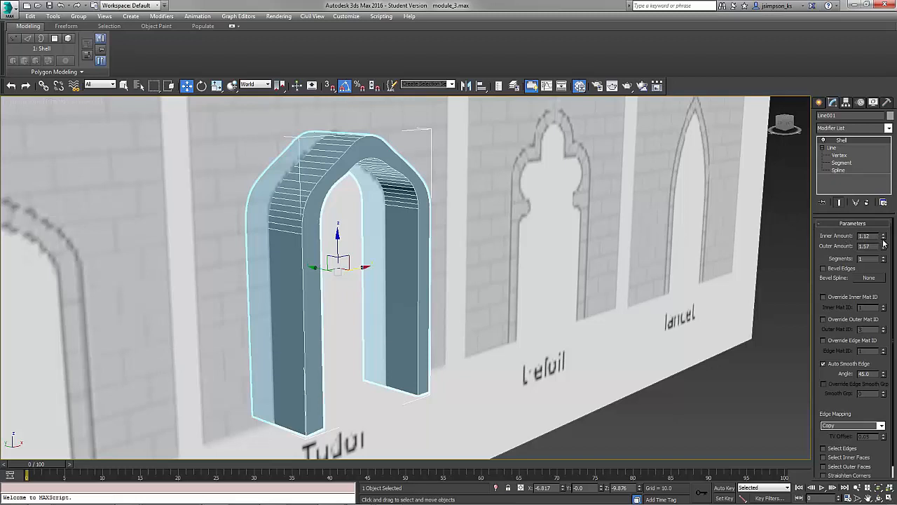
{"action": "mouse_move", "coordinate": [883, 239]}
{"action": "left_mouse_down"}
{"action": "mouse_move", "coordinate": [883, 231]}
{"action": "mouse_move", "coordinate": [883, 253]}
{"action": "left_mouse_up"}
Move the two left base vertices of the underlying Line outward so the left jamb flares, and return to the Shell level.
{"action": "left_click", "coordinate": [831, 148]}
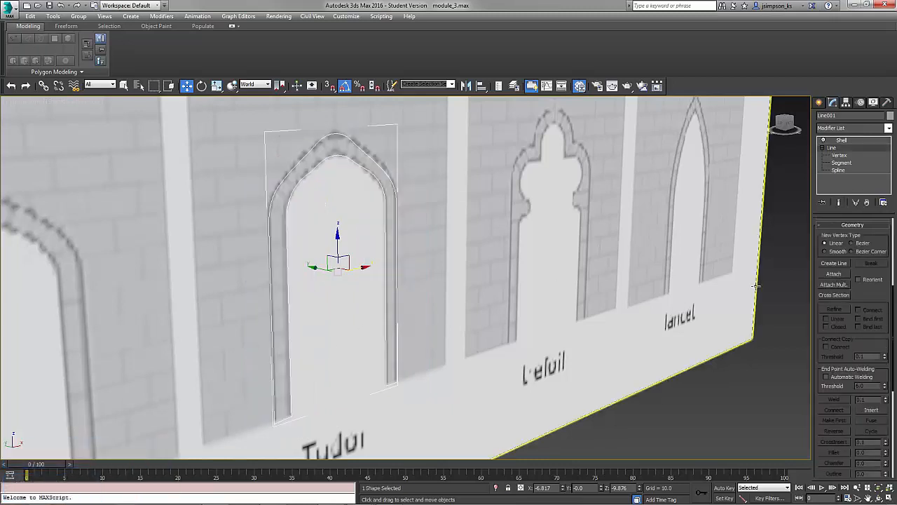
{"action": "left_click", "coordinate": [840, 155]}
{"action": "left_click_drag", "start_coordinate": [248, 399], "coordinate": [288, 441]}
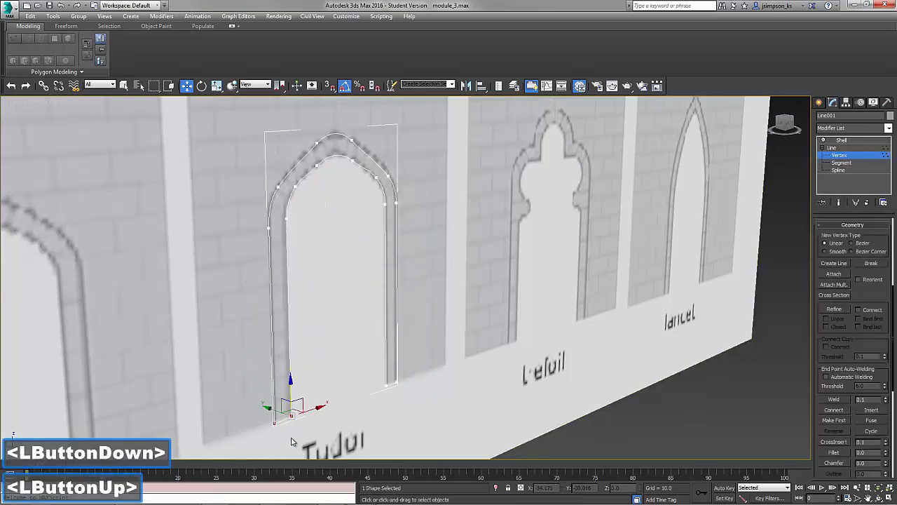
{"action": "left_click_drag", "start_coordinate": [308, 410], "coordinate": [257, 417]}
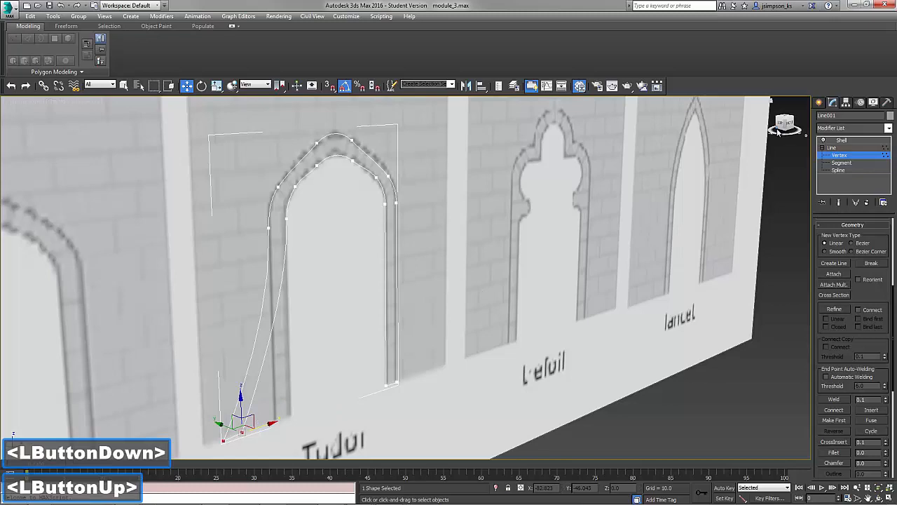
{"action": "left_click", "coordinate": [841, 140]}
{"action": "mouse_move", "coordinate": [302, 309]}
{"action": "middle_mouse_down", "text": "alt"}
{"action": "mouse_move", "coordinate": [280, 288]}
{"action": "mouse_move", "coordinate": [304, 294]}
{"action": "mouse_move", "coordinate": [290, 297]}
{"action": "mouse_move", "coordinate": [297, 299]}
{"action": "middle_mouse_up", "text": "alt"}
{"action": "middle_click_drag", "start_coordinate": [297, 299], "coordinate": [321, 306]}
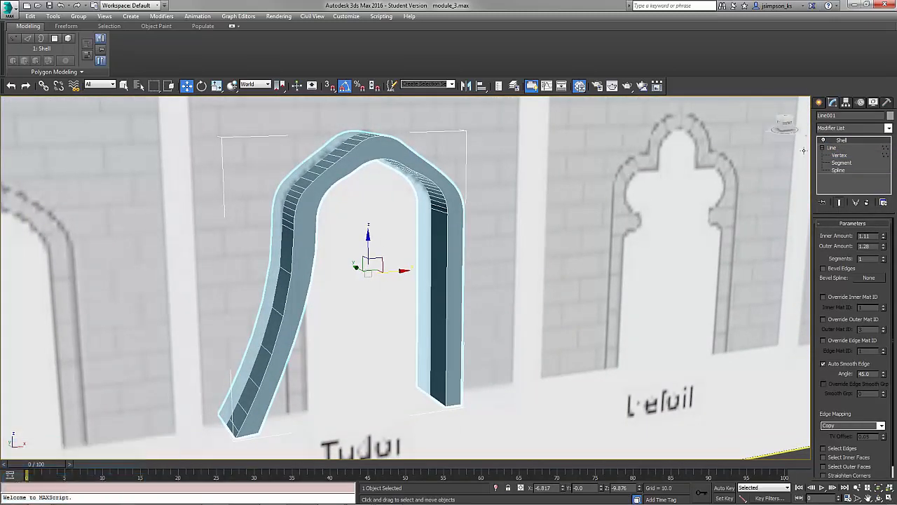
{"action": "left_click", "coordinate": [835, 128]}
{"action": "key", "text": "e"}
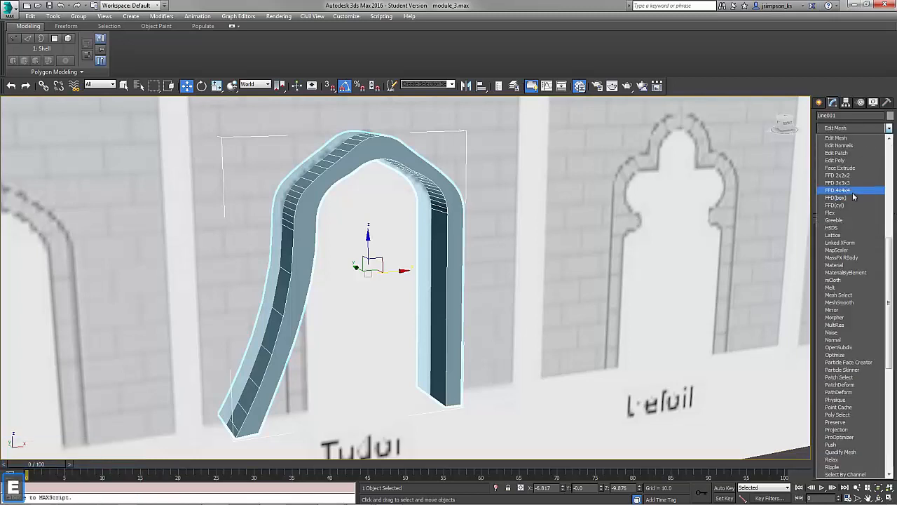
{"action": "left_click", "coordinate": [458, 230]}
{"action": "right_click", "coordinate": [456, 231]}
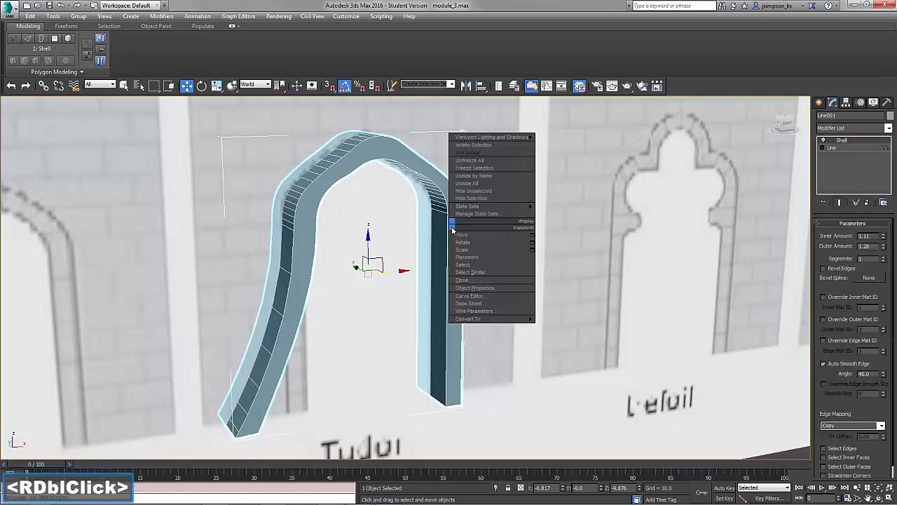
{"action": "mouse_move", "coordinate": [491, 319]}
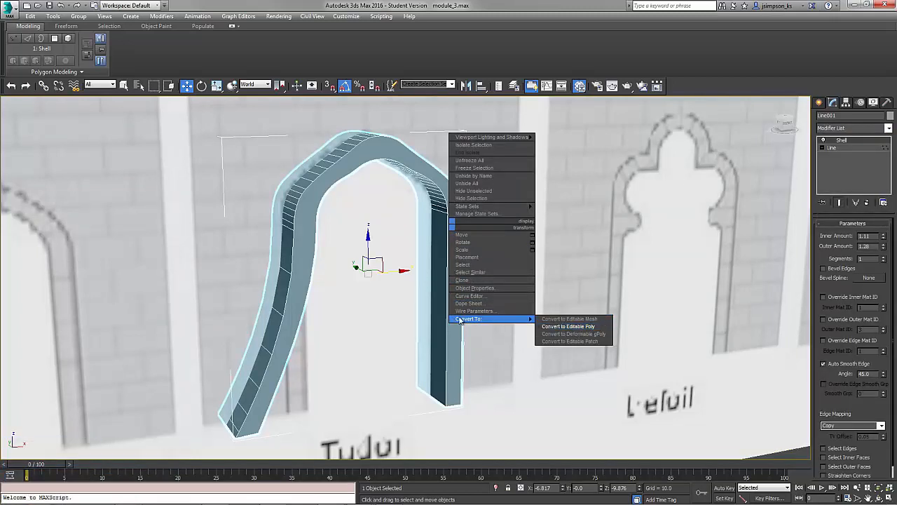
{"action": "left_click", "coordinate": [486, 338]}
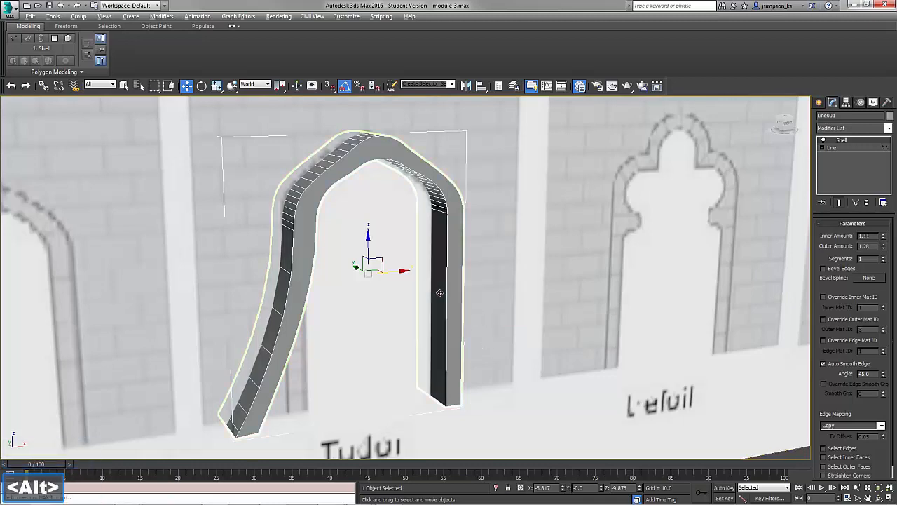
Raise the shelled arch vertically to about Z 4.5, in front of the horseshoe image, and select the twisted lattice object.
{"action": "middle_click_drag", "start_coordinate": [436, 297], "coordinate": [395, 302], "text": "alt"}
{"action": "scroll", "coordinate": [417, 290], "scroll_direction": "down", "scroll_amount": 3}
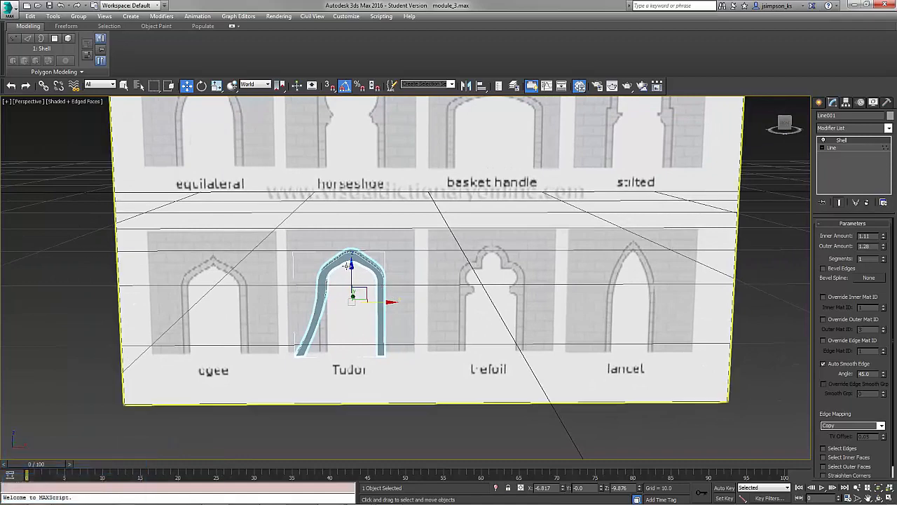
{"action": "left_click_drag", "start_coordinate": [321, 337], "coordinate": [324, 182]}
{"action": "middle_click_drag", "start_coordinate": [268, 194], "coordinate": [283, 301], "text": "alt"}
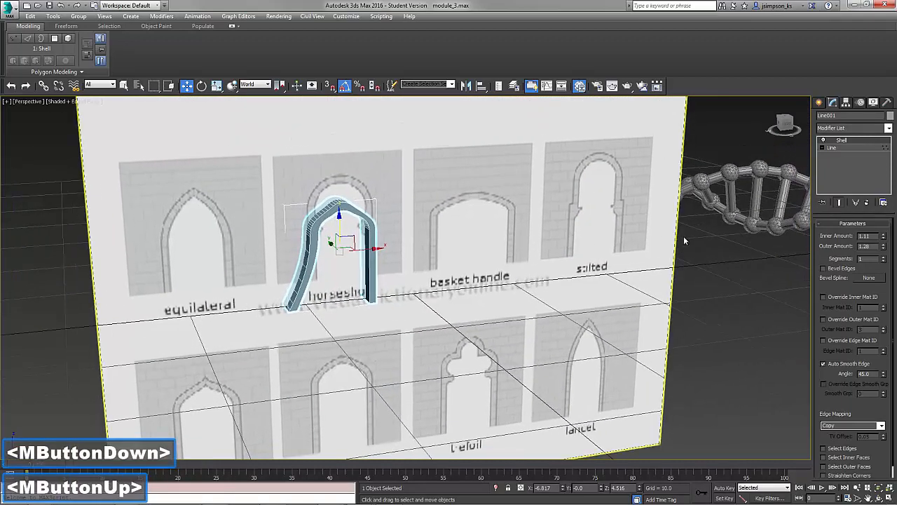
{"action": "left_click", "coordinate": [753, 220]}
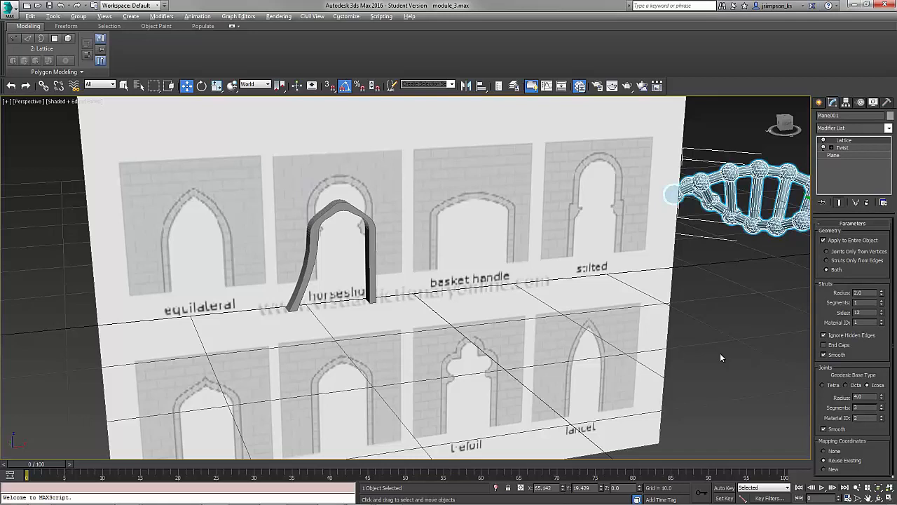
Switch to Chrome, place its window over the viewport and look through the texture categories on the Textures.com home page.
{"action": "mouse_move", "coordinate": [351, 502]}
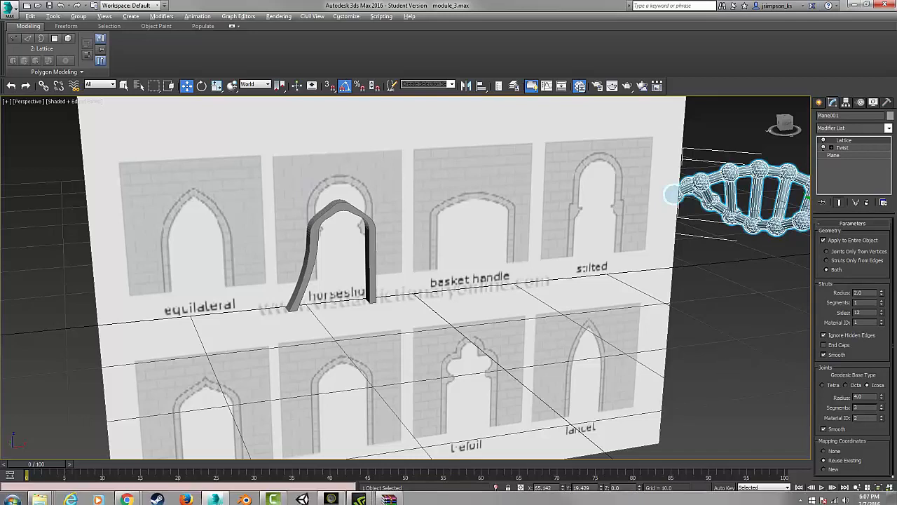
{"action": "left_click", "coordinate": [126, 496]}
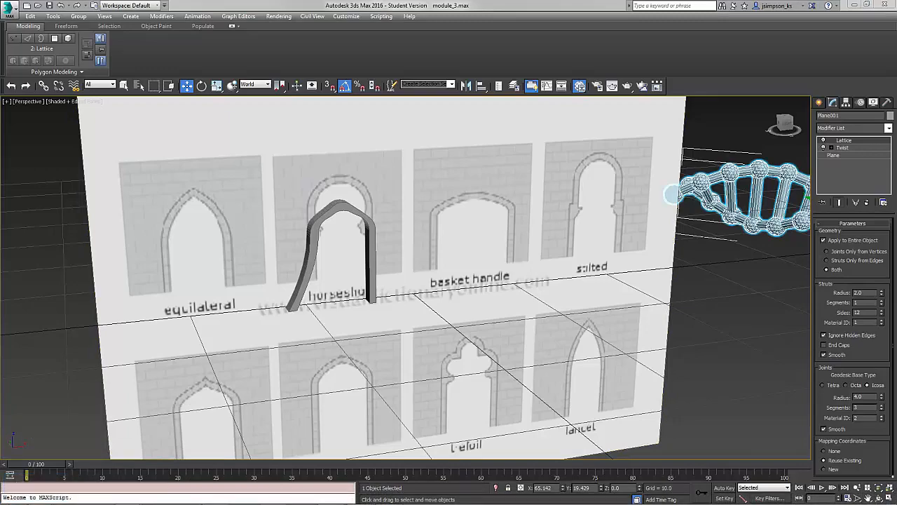
{"action": "left_click_drag", "start_coordinate": [896, 231], "coordinate": [462, 104]}
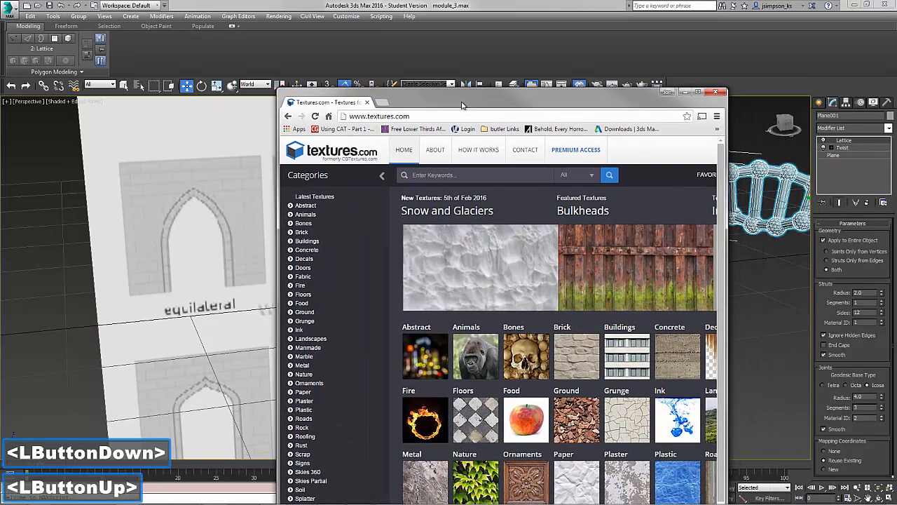
{"action": "scroll", "coordinate": [506, 328], "scroll_direction": "down", "scroll_amount": 2}
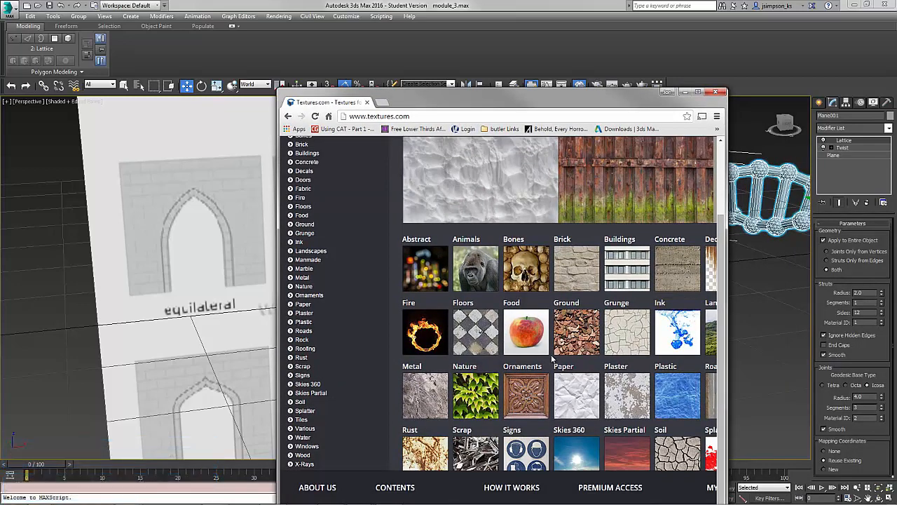
{"action": "scroll", "coordinate": [554, 360], "scroll_direction": "down", "scroll_amount": 2}
{"action": "scroll", "coordinate": [553, 359], "scroll_direction": "up", "scroll_amount": 2}
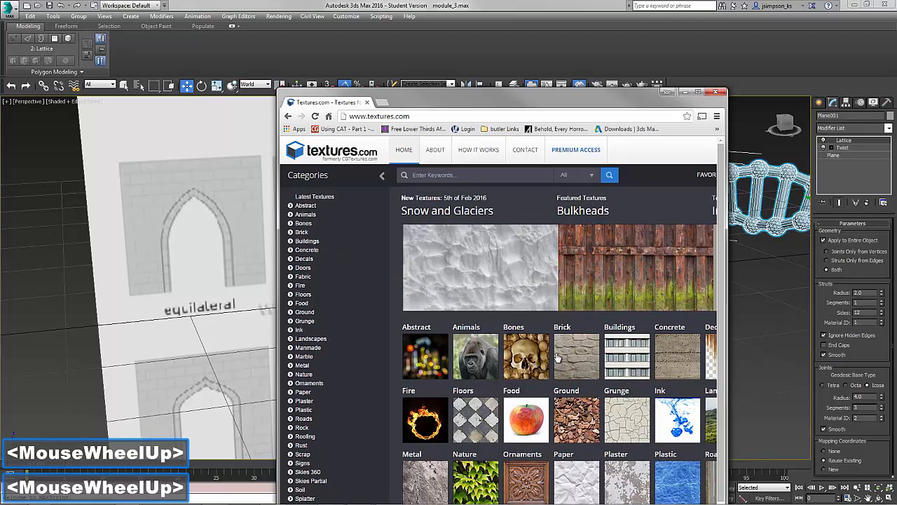